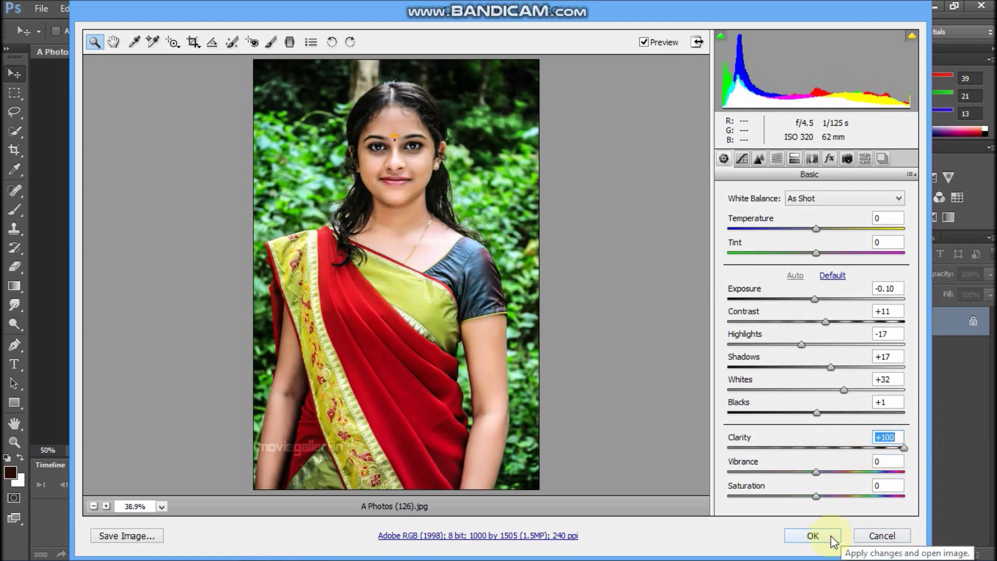
- Accept the Camera Raw settings and place the adjusted photo as a new layer aligned with the background
scroll(394, 172, up, 3)
scroll(565, 271, down, 3)
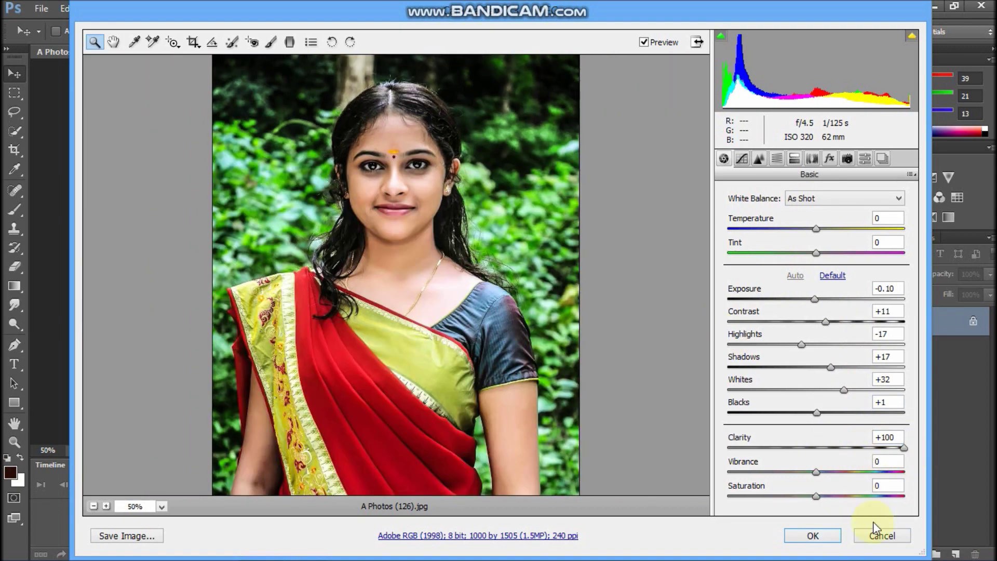
click(822, 539)
scroll(550, 240, down, 2)
drag(492, 181, 496, 285)
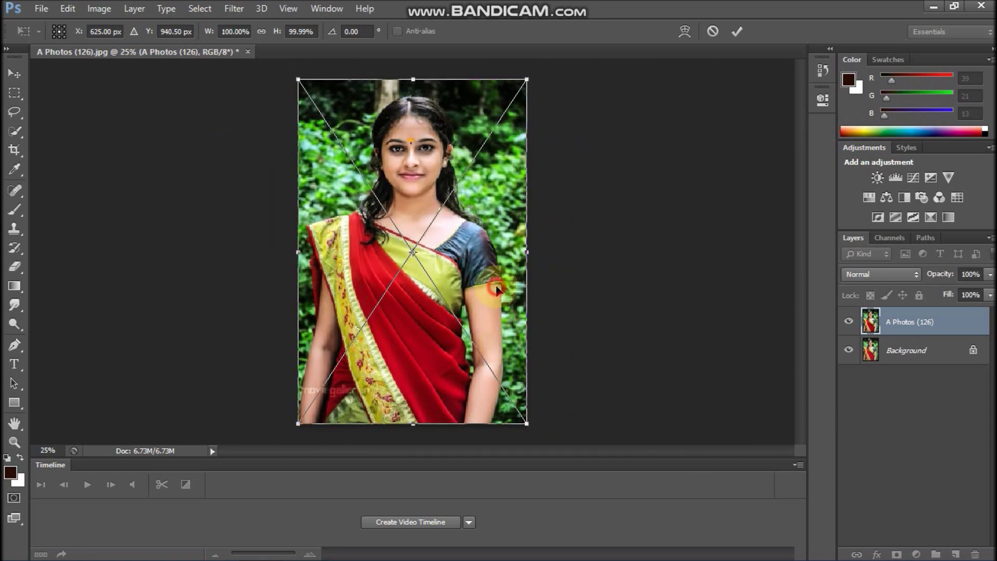
key(Return)
scroll(528, 232, up, 3)
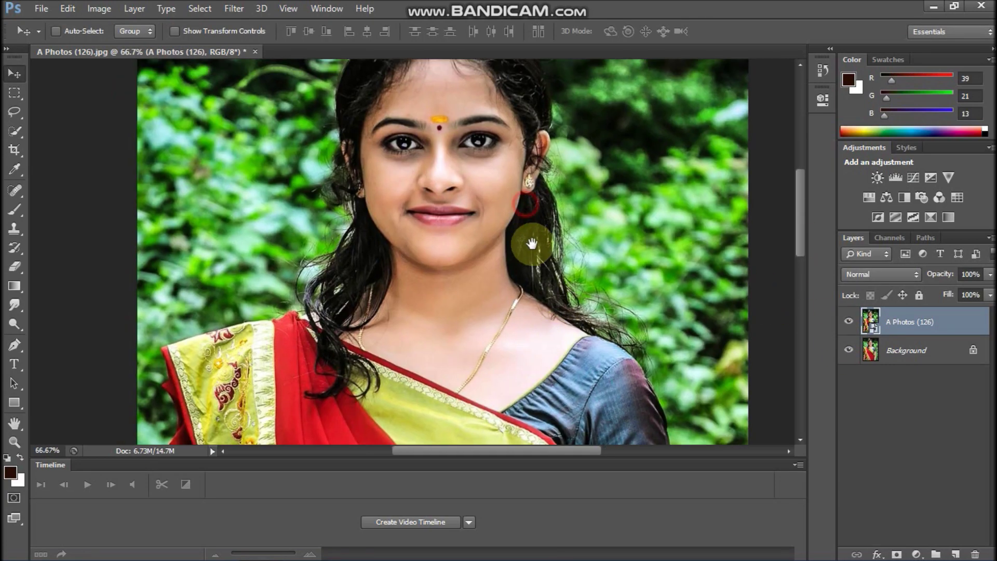
- Bring the same photo into Camera Raw again and set clarity to -34, vibrance to +68 and saturation to -18
key(ctrl+shift+a)
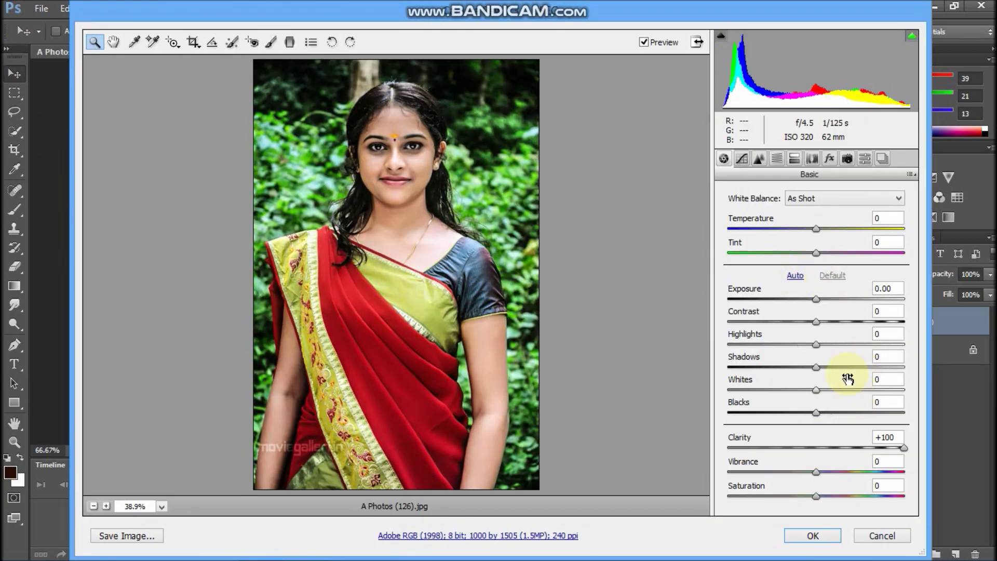
click(789, 448)
drag(816, 472, 876, 472)
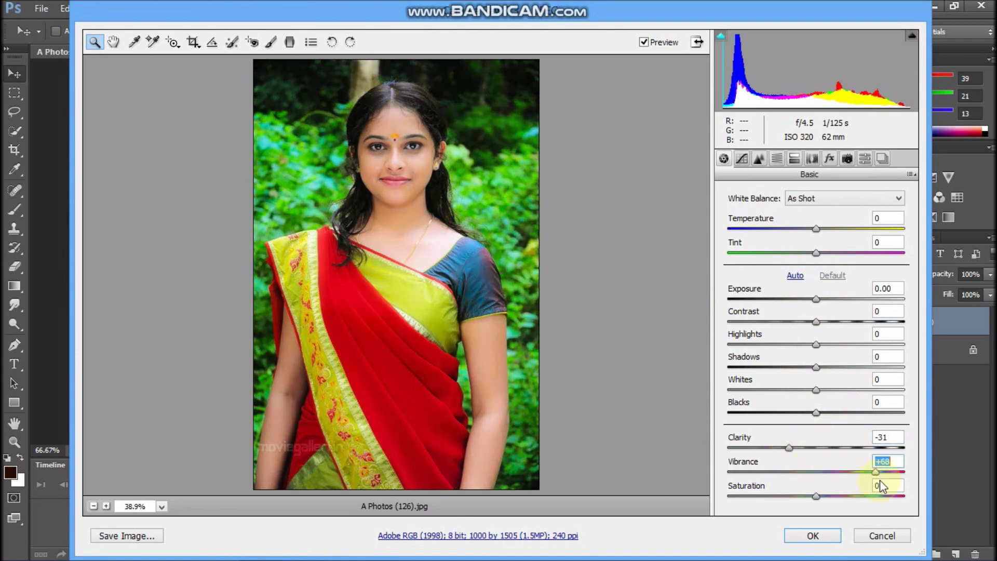
click(786, 447)
drag(815, 496, 798, 496)
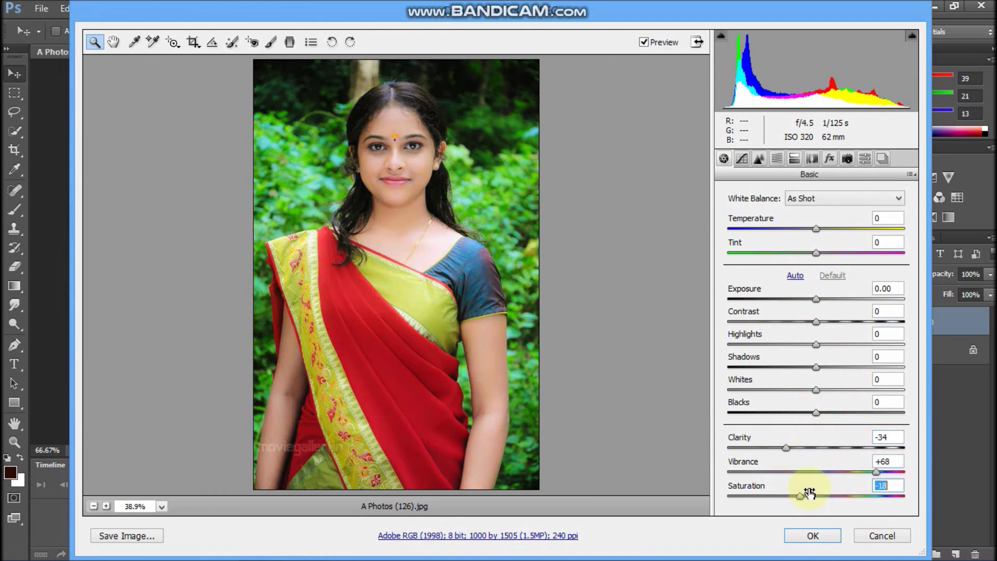
- Adjust the tones with contrast +100, clarity -8, blacks -28, highlights -3 and exposure about +0.20
drag(865, 330, 907, 340)
click(829, 447)
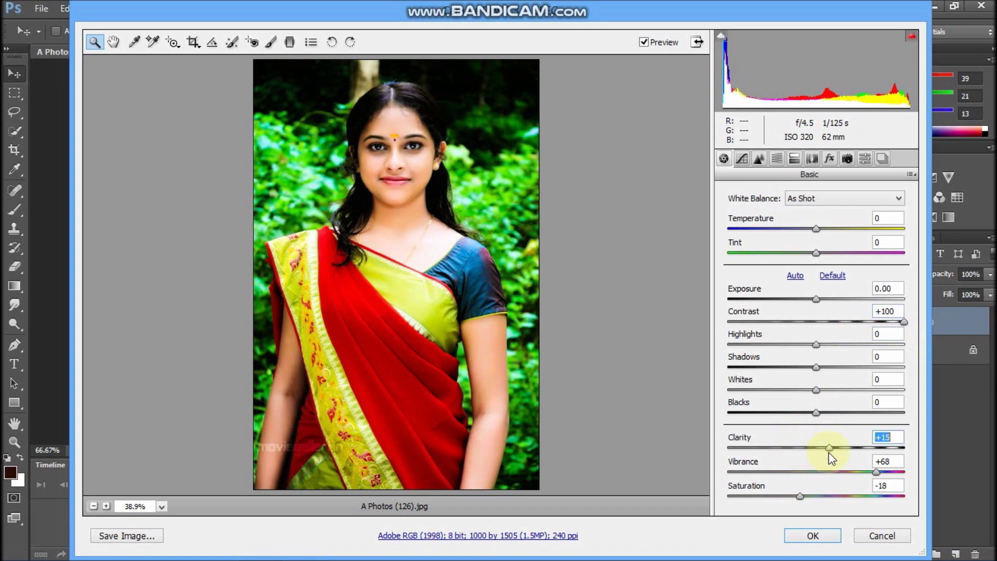
drag(821, 413, 790, 412)
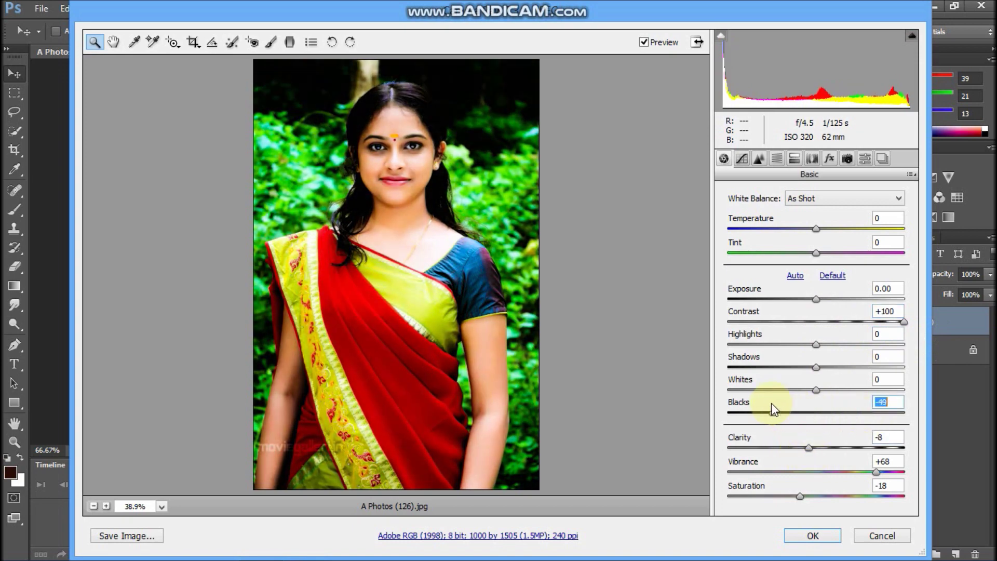
click(770, 344)
drag(771, 346, 805, 370)
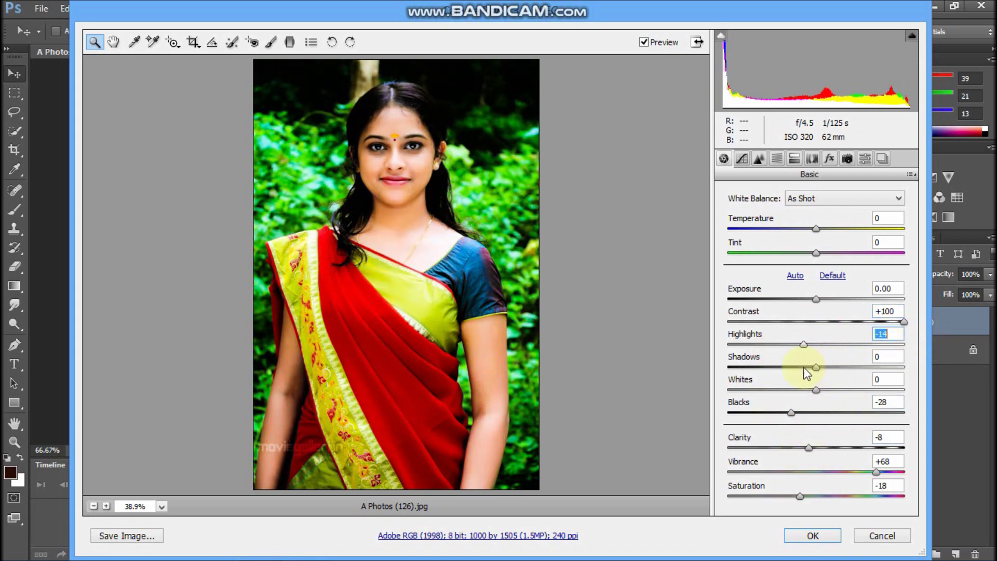
drag(813, 300, 820, 305)
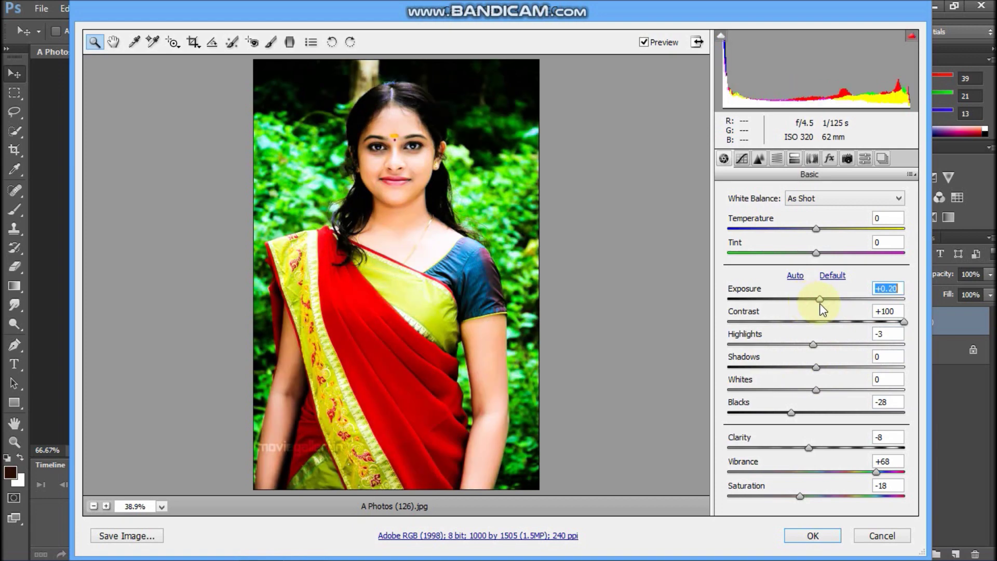
- Reduce contrast to +55 and vibrance to +44, then place this version aligned exactly over the photo
click(864, 321)
click(855, 471)
click(812, 536)
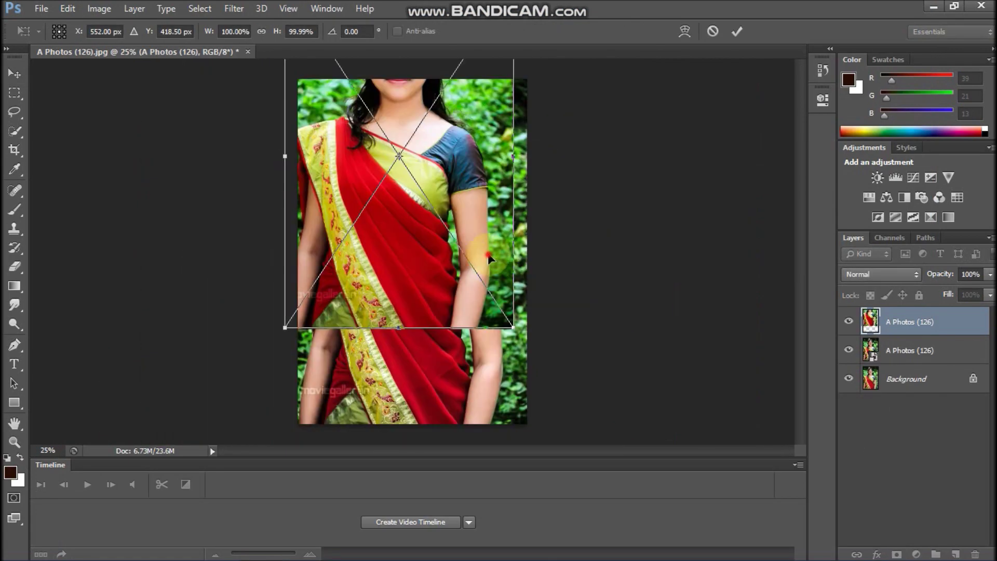
drag(488, 258, 500, 344)
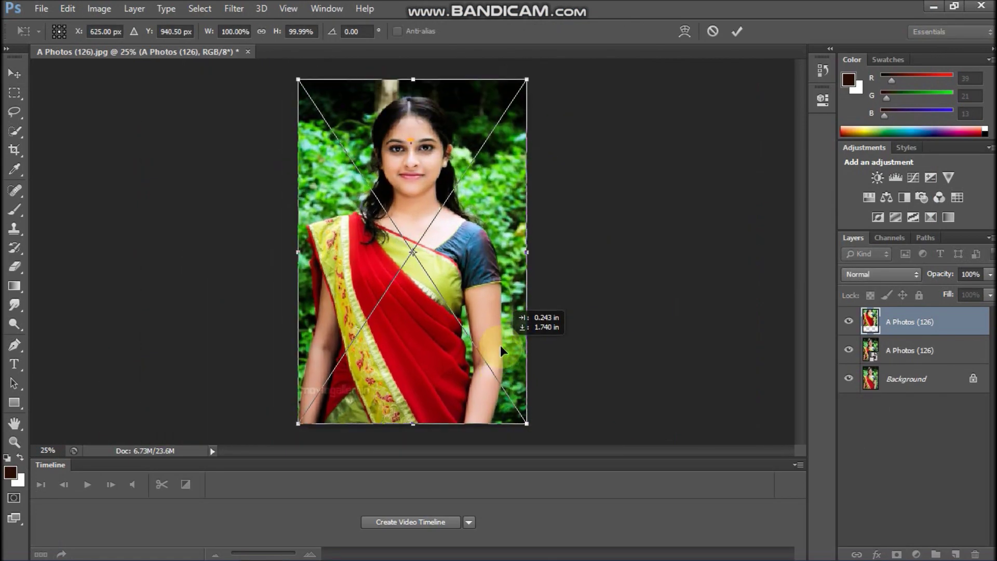
key(Return)
- Place the photo a third time with Camera Raw luminance noise reduction set to 100
click(41, 9)
click(41, 207)
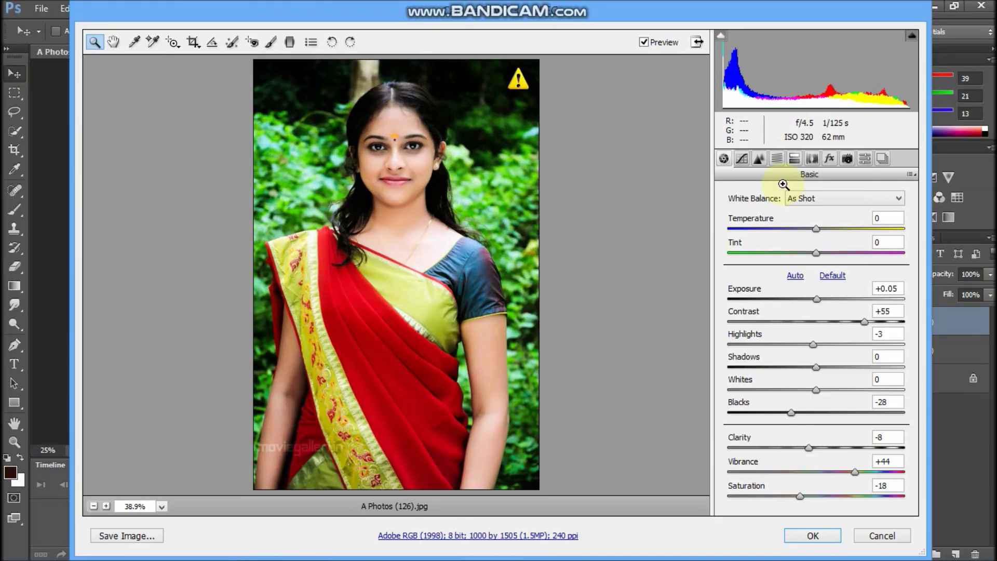
click(758, 159)
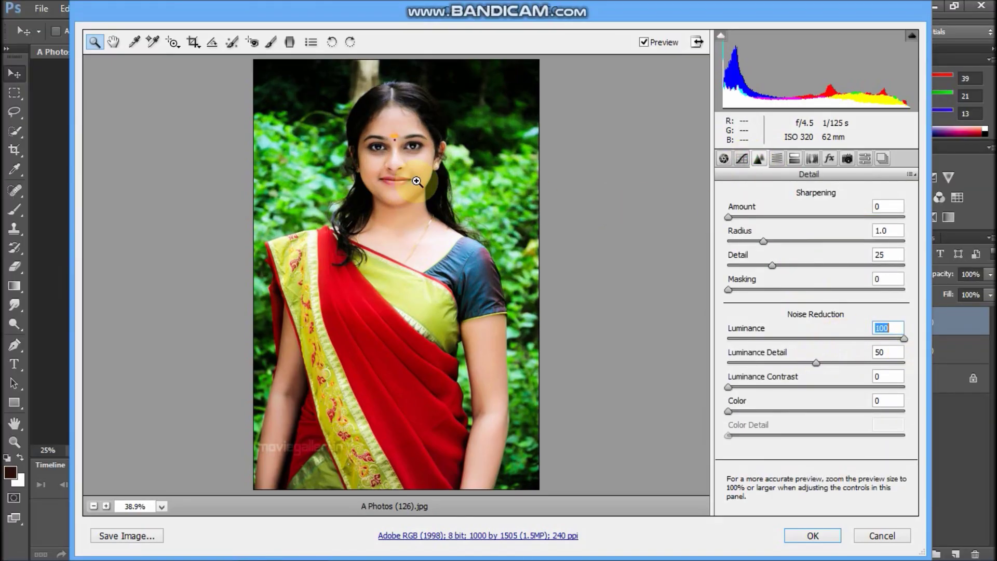
click(393, 169)
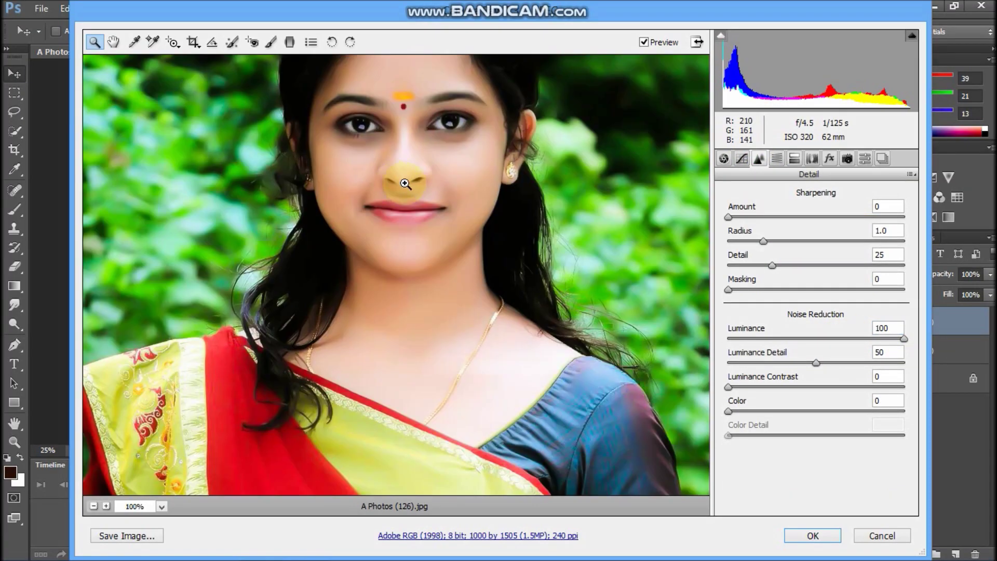
click(829, 538)
key(ctrl+t)
click(737, 30)
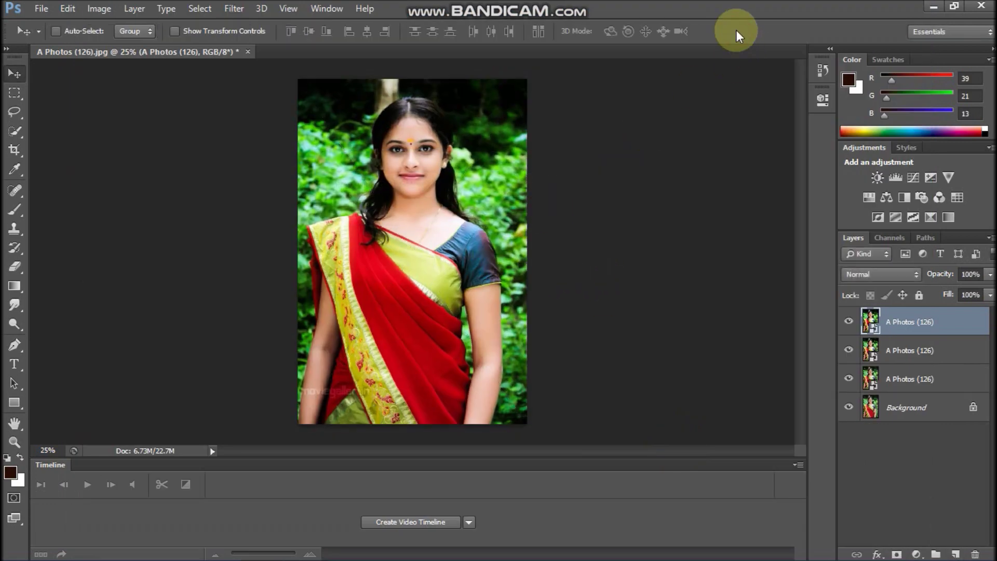
- Duplicate the Background layer and switch the layers' visibility off and on to compare the versions
click(929, 407)
key(ctrl+j)
click(849, 436)
click(858, 331)
click(849, 322)
click(849, 350)
click(849, 379)
click(849, 407)
click(849, 436)
click(848, 350)
click(849, 321)
click(849, 321)
click(904, 325)
click(848, 321)
mouse_move(374, 213)
mouse_down()
mouse_move(378, 259)
mouse_move(369, 204)
mouse_move(375, 221)
mouse_up()
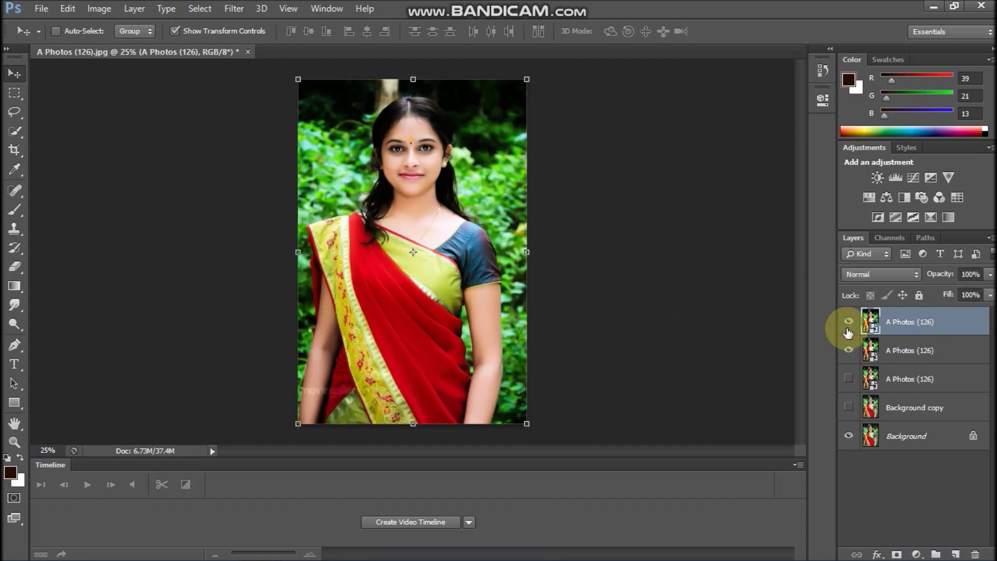
- Try an opacity of about 35% on the noise-reduced top layer and compare the face with layers hidden
key(ctrl+plus)
key(ctrl+plus)
key(ctrl+plus)
key(ctrl+plus)
drag(559, 160, 610, 492)
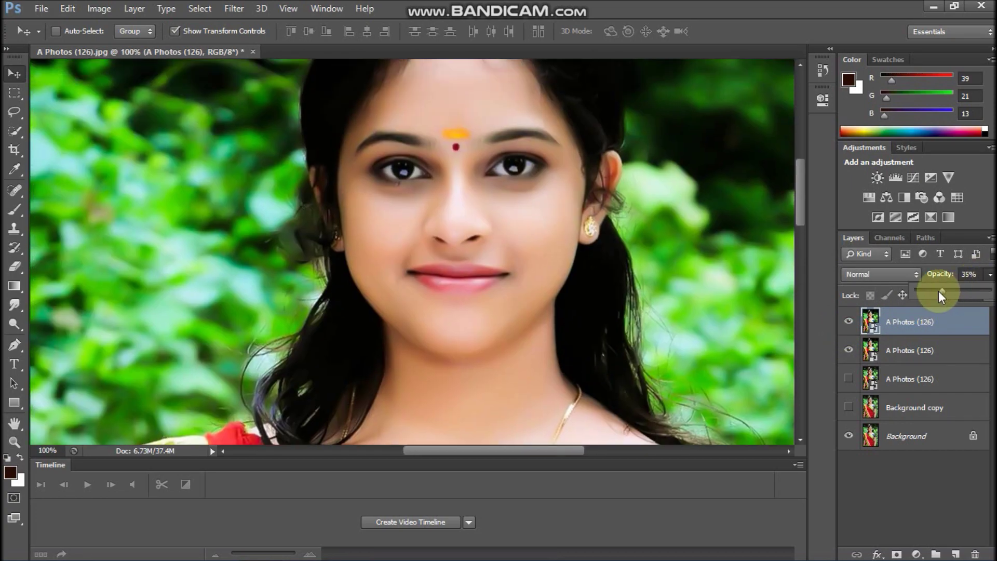
drag(850, 378, 849, 322)
click(847, 354)
click(847, 354)
click(852, 381)
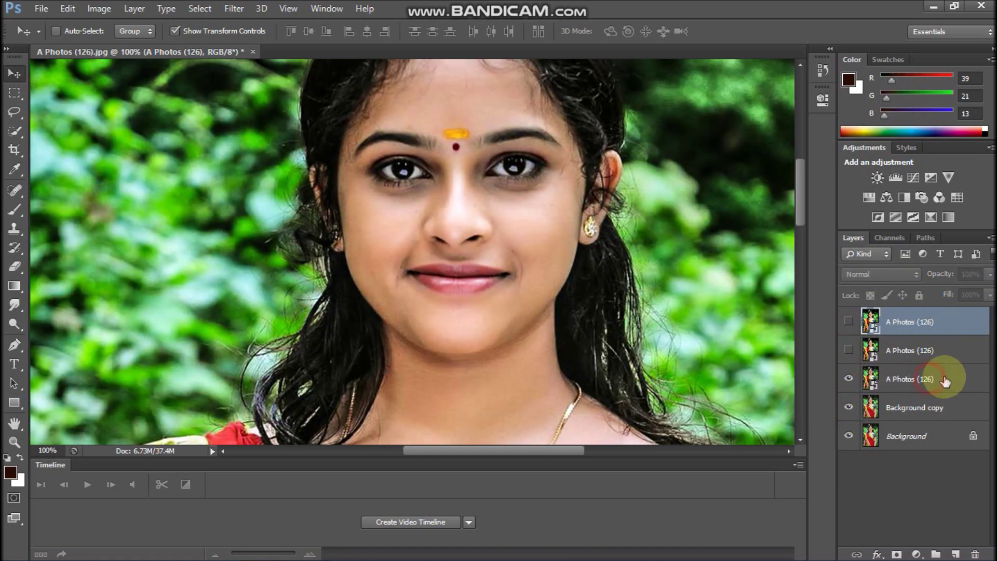
- Move the lowest A Photos (126) layer to the top of the stack and set its blend mode to Vivid Light
drag(944, 379, 935, 310)
click(882, 274)
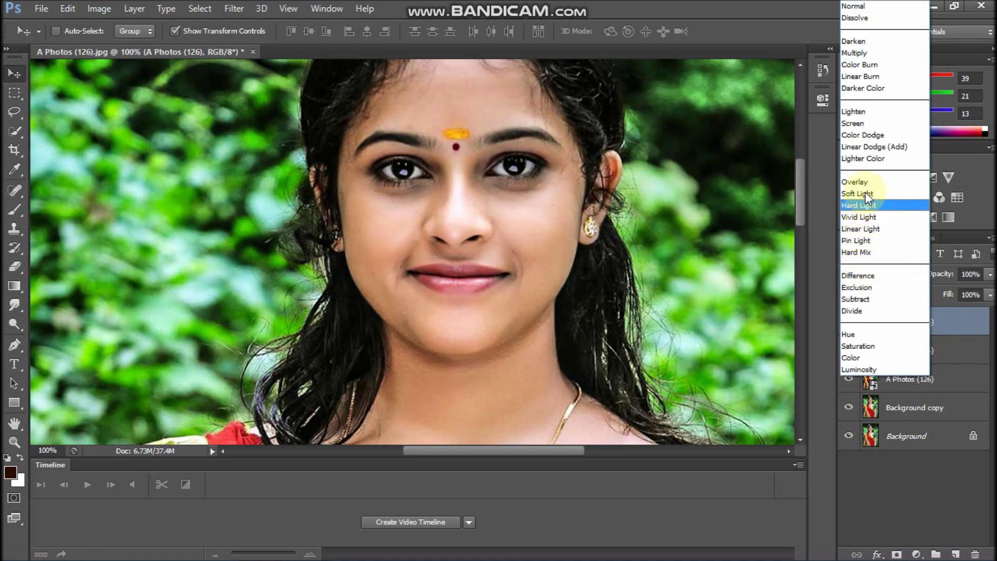
click(867, 217)
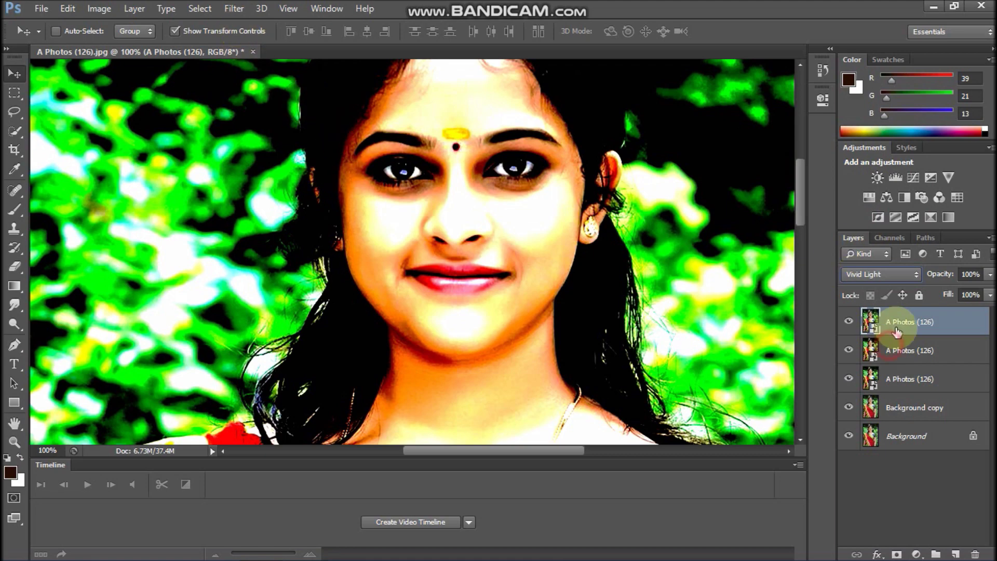
- Apply a High Pass filter with a radius of about 3.2 pixels to the top layer
click(233, 9)
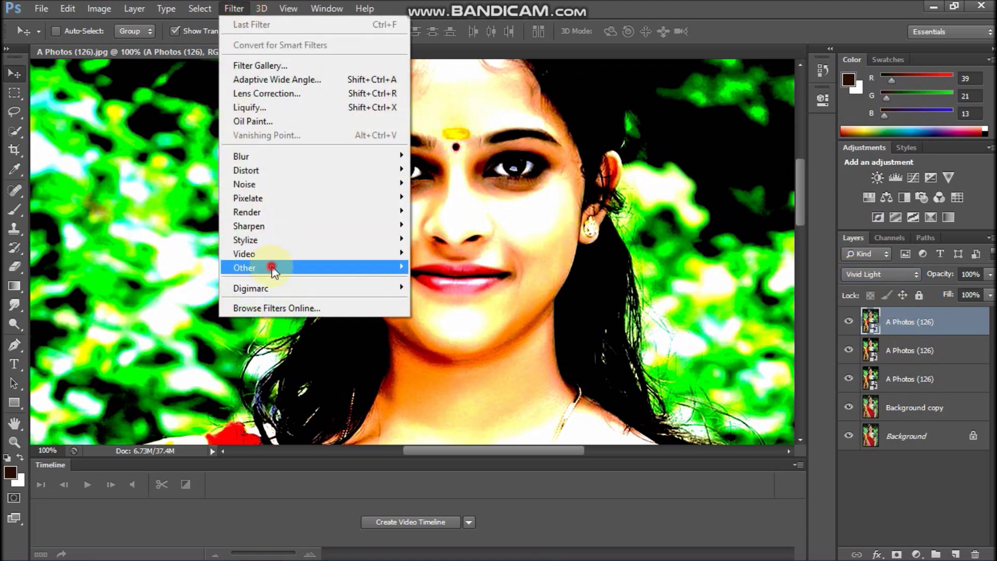
mouse_move(267, 263)
click(436, 275)
mouse_move(719, 296)
mouse_down()
mouse_move(759, 298)
mouse_move(709, 292)
mouse_move(726, 298)
mouse_up()
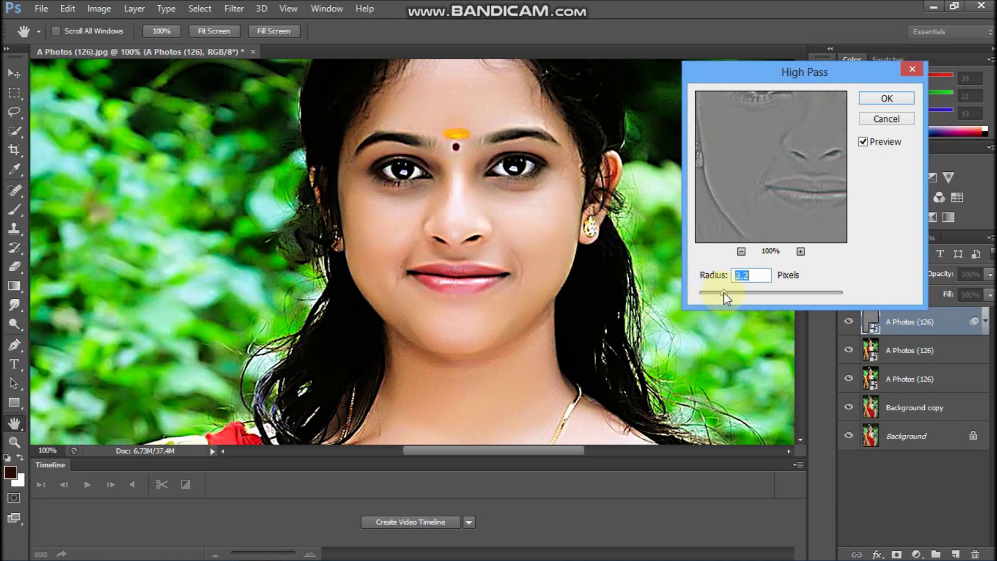
click(886, 98)
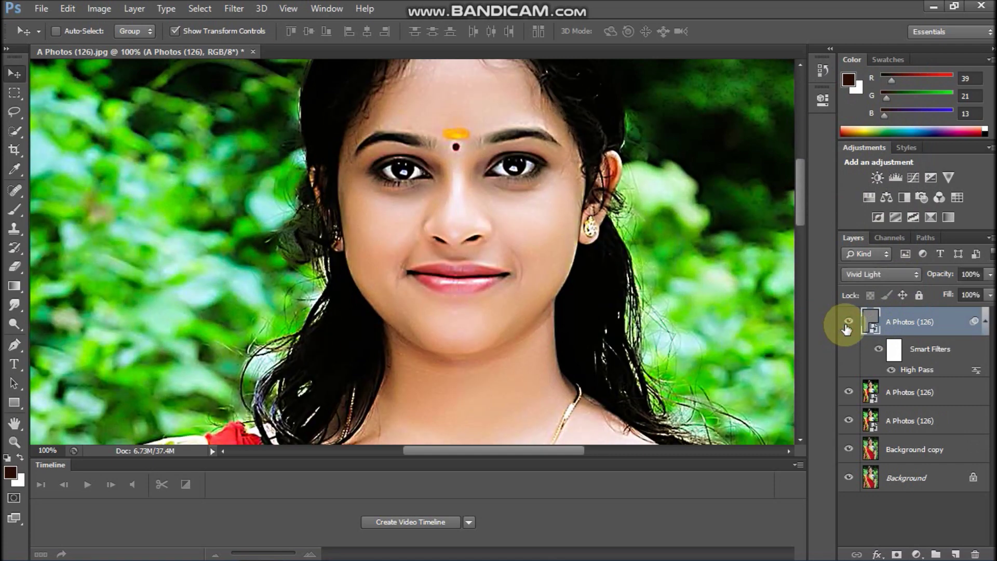
- Step through blend modes for the High Pass layer and set it to Soft Light
click(881, 274)
click(851, 121)
key(Down)
key(Down)
key(Down)
key(Down)
key(Down)
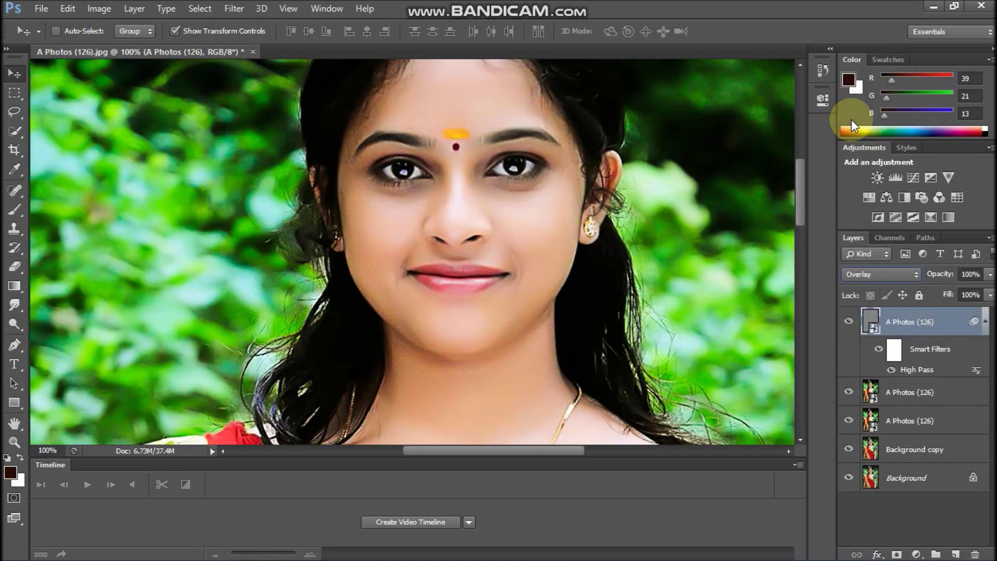
- Examine how each underlying layer affects the portrait by hiding and showing the photo and background layers
click(849, 392)
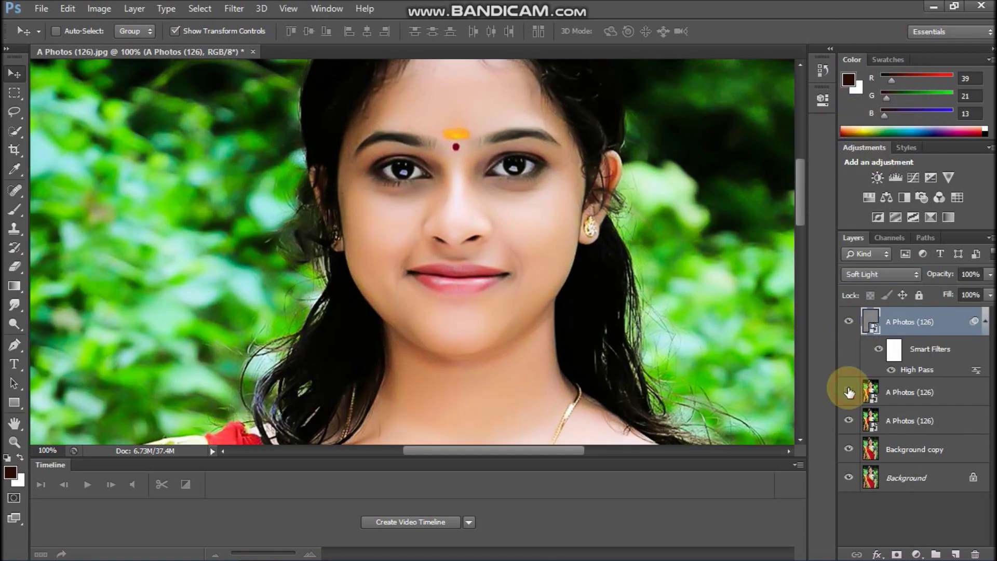
scroll(590, 282, down, 3)
scroll(540, 249, up, 4)
scroll(792, 339, down, 4)
scroll(792, 338, up, 3)
click(848, 422)
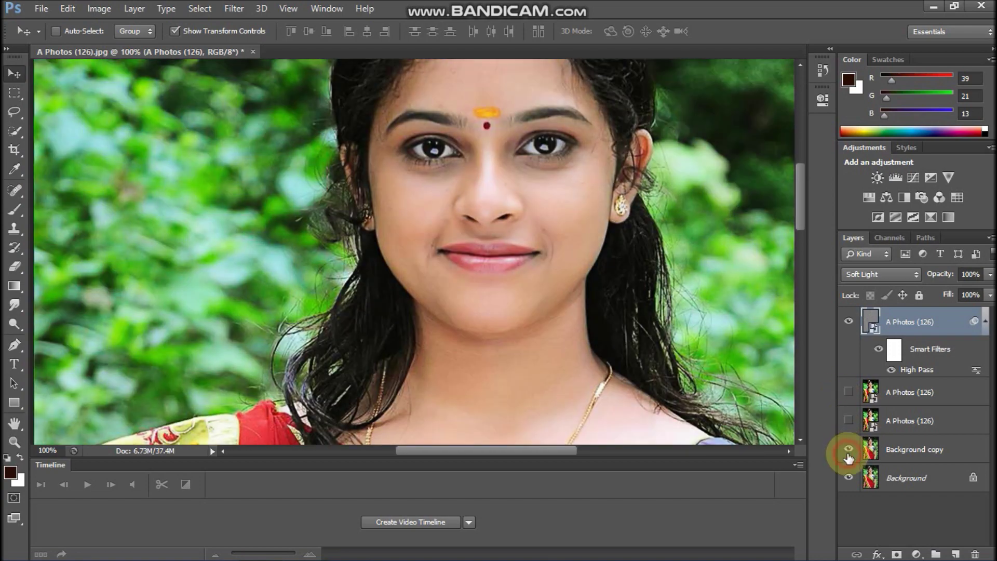
click(848, 447)
click(849, 447)
click(849, 478)
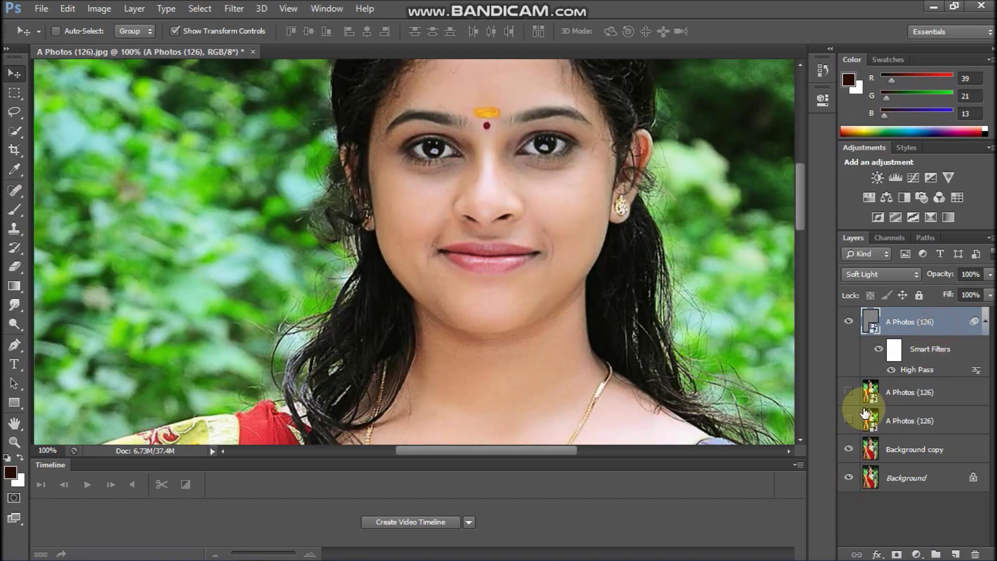
click(848, 392)
scroll(574, 318, down, 2)
- Lower the High Pass layer's opacity to about 51% and show the hidden lower A Photos (126) layer
drag(990, 274, 951, 293)
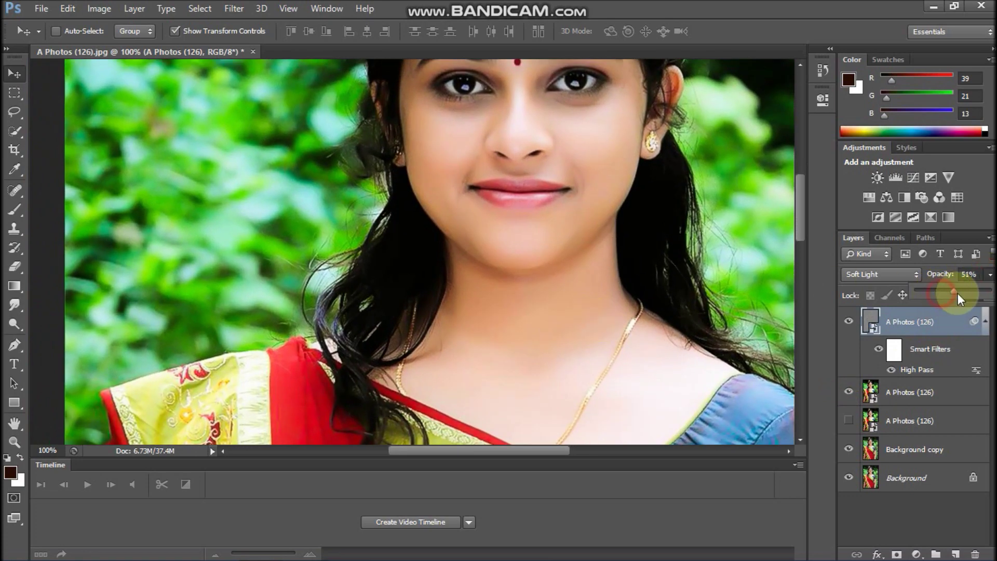
click(906, 393)
click(849, 421)
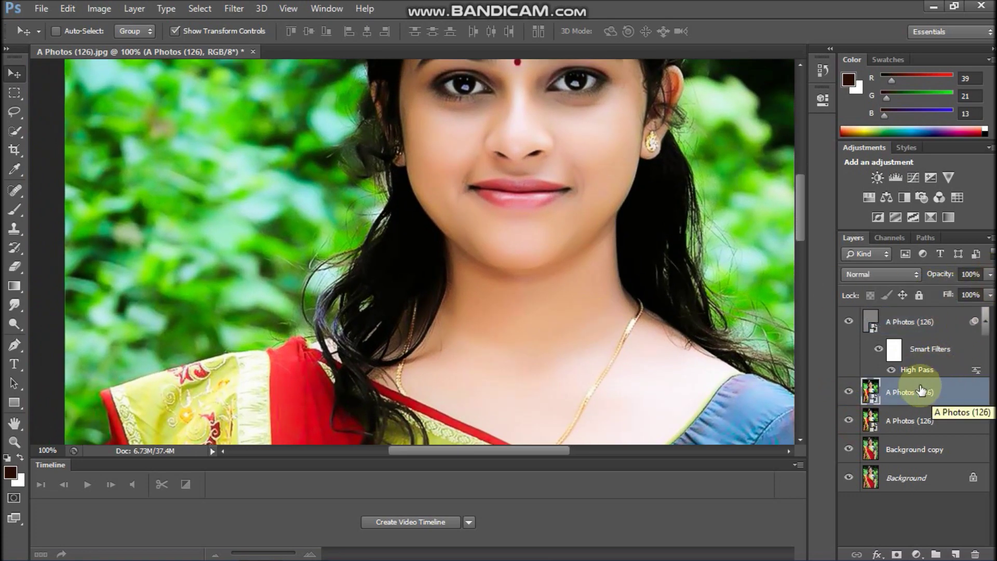
- Try the successive blend modes on the photo layer directly beneath the High Pass layer
key(Down)
key(Down)
key(Down)
key(Down)
key(Down)
key(Down)
key(Down)
key(Down)
key(Down)
key(Down)
key(Down)
key(Down)
key(Down)
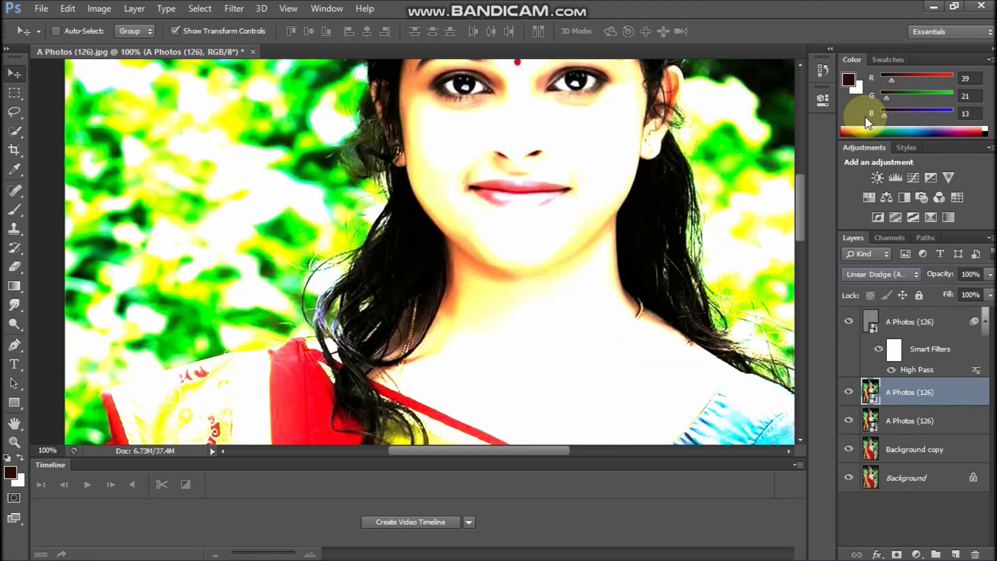
key(Down)
key(Down)
key(Down)
key(Down)
key(Down)
key(Down)
key(Down)
key(Down)
key(Down)
key(Down)
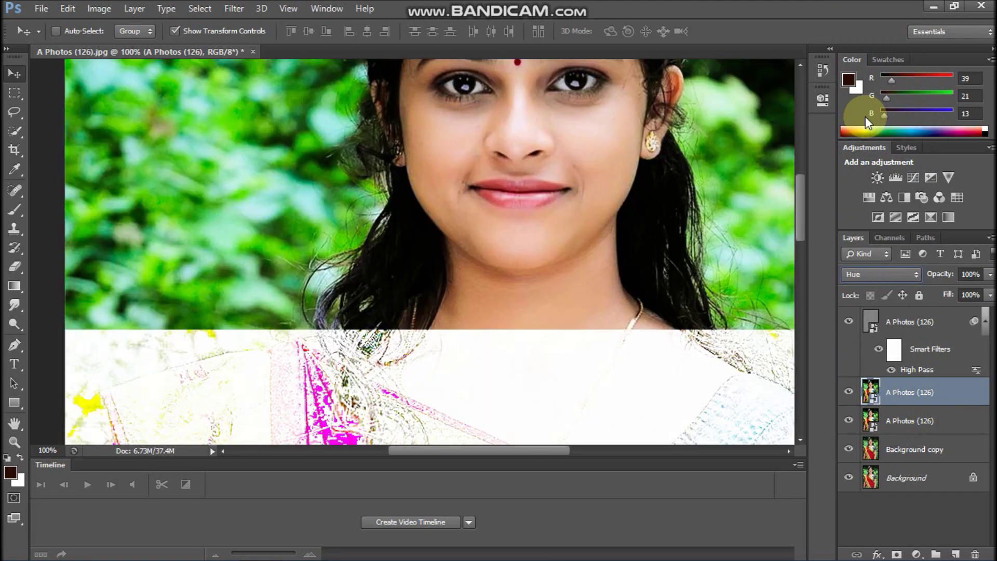
key(Down)
key(Down)
key(Down)
- Compare Lighten with Color Dodge on the photo layer beneath High Pass and set it to Lighten
click(863, 274)
click(854, 112)
click(863, 274)
click(850, 135)
click(863, 274)
click(852, 111)
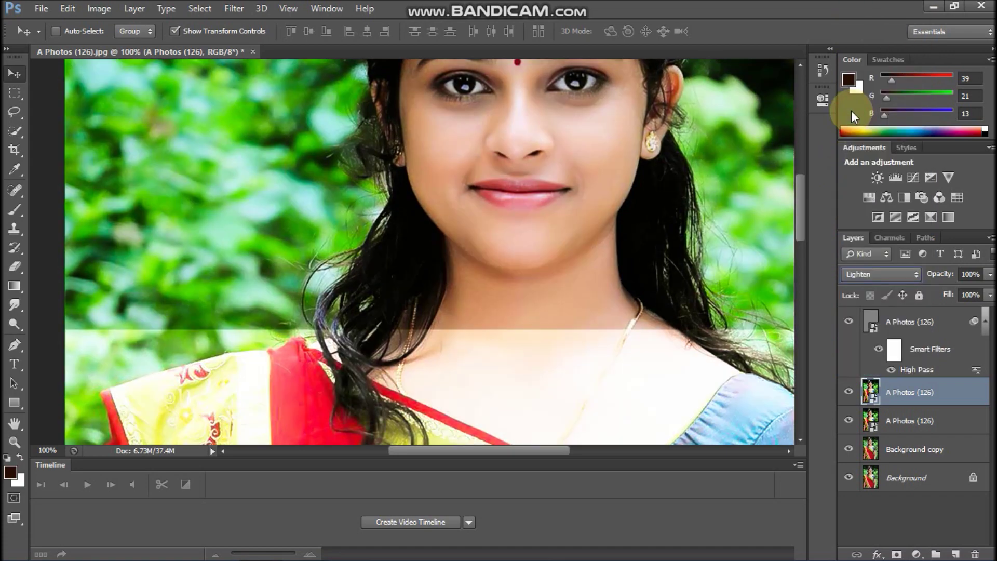
- Flatten all layers into a single Background layer
click(745, 380)
drag(467, 415, 535, 127)
right_click(935, 323)
click(665, 425)
- Start a Pen path near the image's lower edge and trace up the outer edge of the forearm on the left
drag(675, 107, 614, 316)
mouse_move(441, 416)
mouse_down()
mouse_move(548, 256)
mouse_move(563, 253)
mouse_move(519, 254)
mouse_up()
key(ctrl+plus)
key(ctrl+plus)
key(p)
drag(405, 202, 387, 365)
key(b)
key(p)
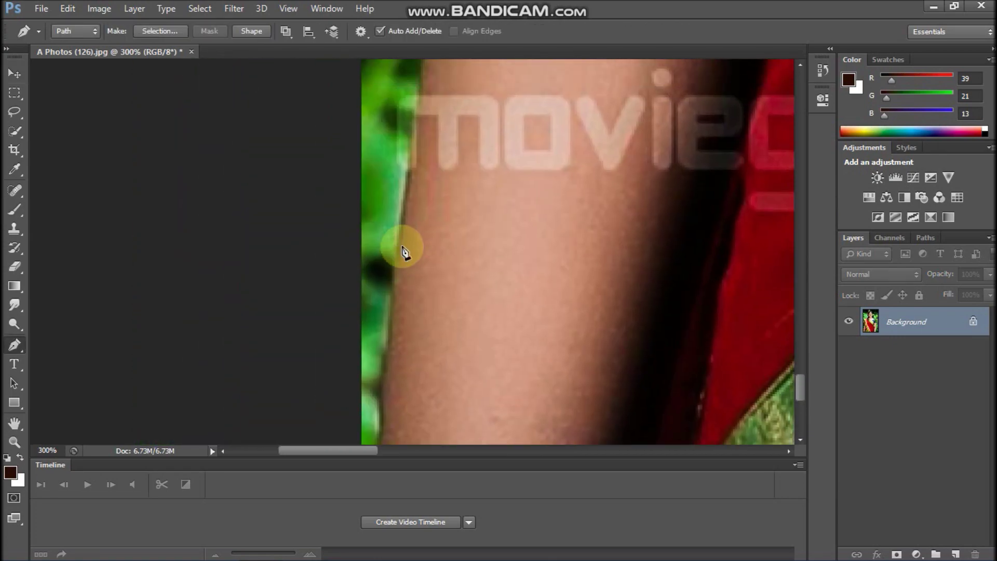
drag(414, 169, 415, 165)
drag(416, 161, 397, 332)
drag(429, 116, 435, 80)
drag(436, 78, 393, 349)
- Continue the Pen path upward around the red saree cloth beside the upper arm
drag(443, 124, 452, 226)
drag(452, 165, 425, 329)
drag(432, 287, 444, 252)
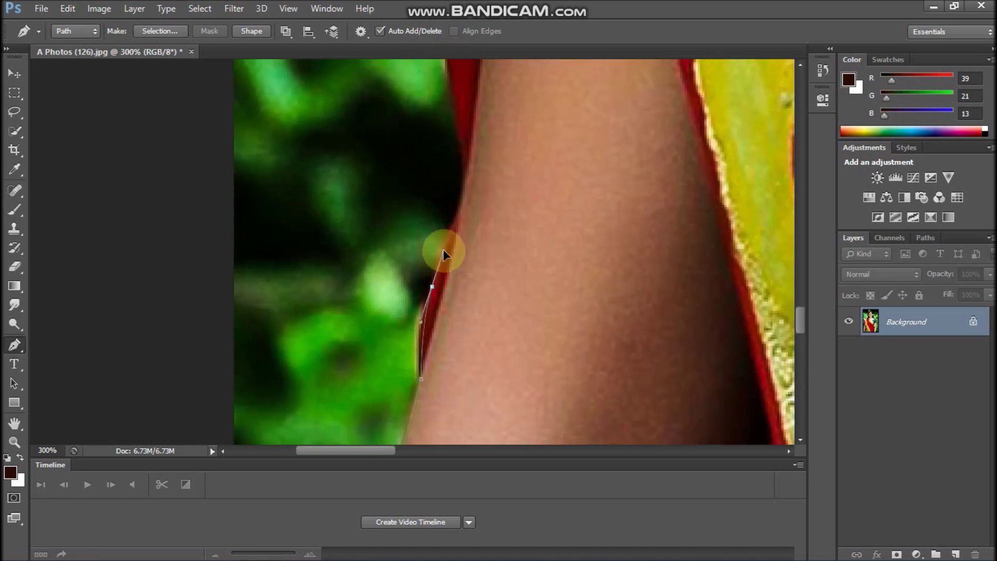
drag(458, 211, 441, 370)
drag(433, 253, 421, 170)
drag(421, 169, 425, 332)
drag(407, 133, 404, 89)
drag(404, 87, 400, 345)
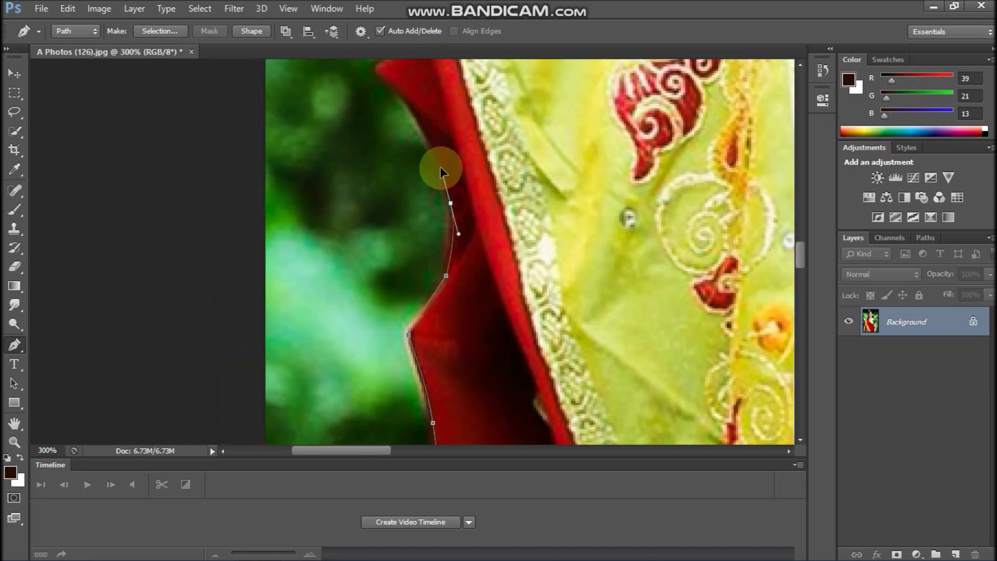
- Carry the Pen path up the saree's side and across the shoulder to the red fabric below the hair
click(454, 209)
drag(462, 204, 493, 381)
click(597, 196)
drag(643, 156, 340, 348)
click(525, 324)
drag(644, 312, 410, 415)
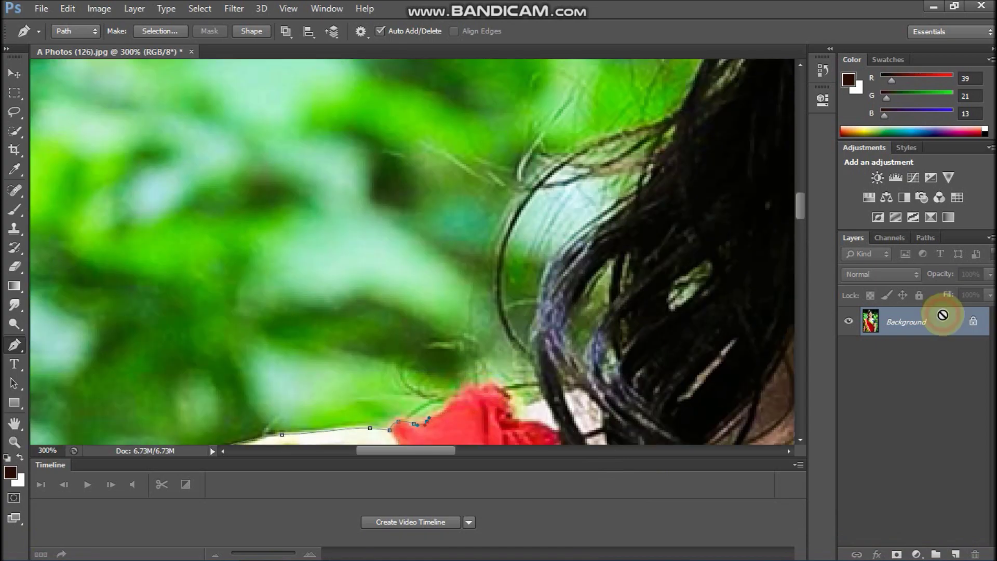
- Duplicate the Background layer and hide the original
key(ctrl+j)
click(848, 350)
- Continue the Pen path up the outer hair above the saree-draped shoulder and over the top of the head
click(508, 169)
drag(507, 141, 451, 312)
drag(517, 179, 550, 410)
drag(551, 272, 524, 410)
drag(535, 218, 374, 405)
drag(506, 260, 557, 233)
drag(681, 185, 744, 175)
drag(745, 175, 306, 204)
drag(493, 221, 545, 245)
drag(610, 285, 468, 156)
- Trace the Pen path down the other side of the head, past the ear, hair, blouse sleeve and arm
click(474, 229)
key(ctrl+plus)
key(ctrl+plus)
click(522, 369)
drag(576, 379, 449, 204)
click(541, 342)
drag(590, 332, 597, 367)
drag(441, 423, 446, 85)
drag(374, 392, 520, 99)
drag(424, 411, 414, 440)
drag(364, 416, 519, 130)
click(734, 249)
drag(523, 267, 703, 336)
- Run the Pen path around below the image's lower border and close it at its starting point
key(ctrl+minus)
key(ctrl+minus)
key(ctrl+minus)
key(ctrl+minus)
key(ctrl+minus)
click(250, 335)
click(175, 323)
drag(135, 316, 441, 337)
click(326, 320)
click(290, 284)
click(391, 280)
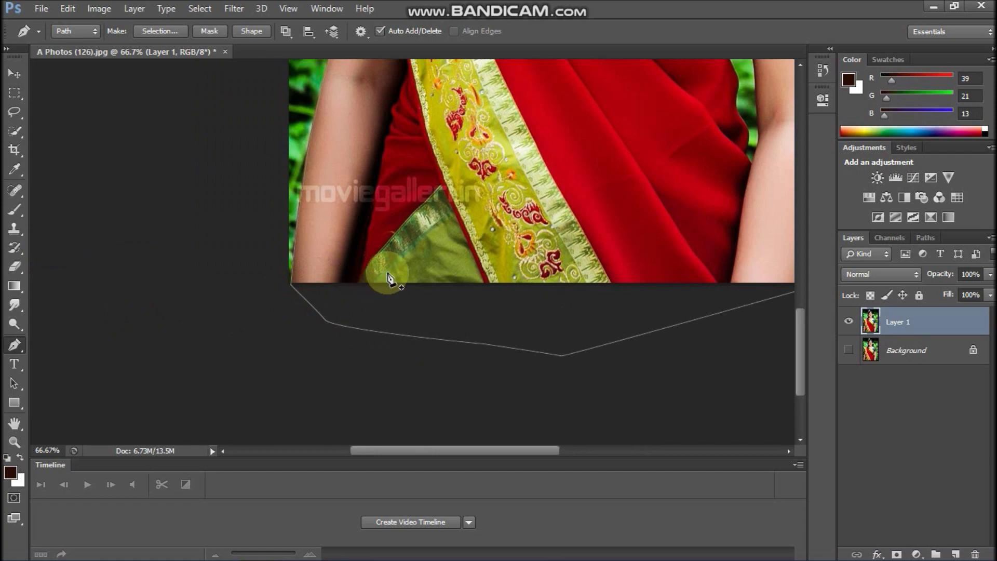
- Convert the outline path to a new anti-aliased selection with a 1.4-pixel feather and use it as Layer 1's mask
right_click(423, 256)
click(501, 294)
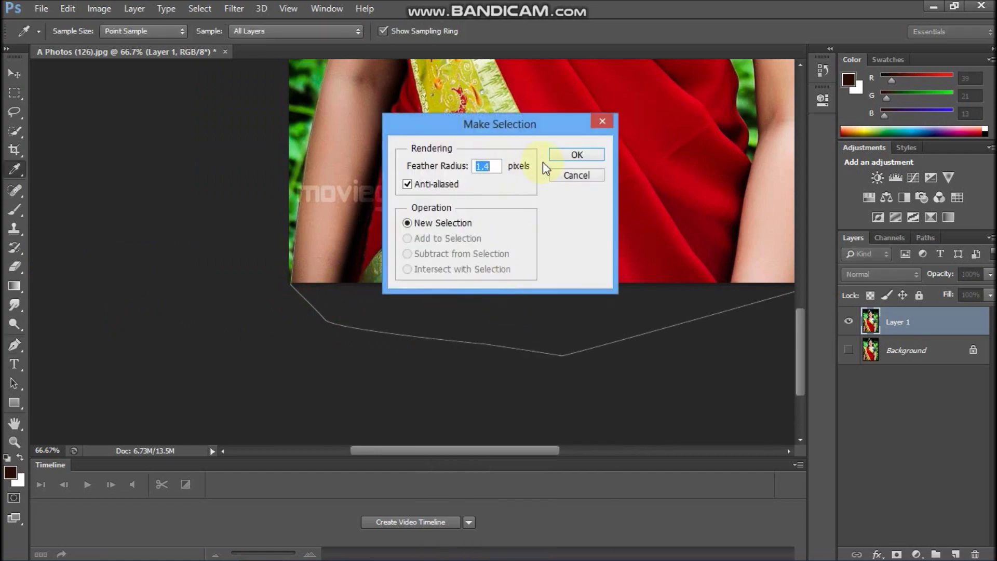
click(573, 154)
click(897, 554)
- Start a Pen path at the peak of the leftover green gap between the saree and the arm
mouse_move(534, 251)
mouse_down()
mouse_move(556, 343)
mouse_move(552, 249)
mouse_up()
scroll(592, 138, up, 3)
drag(592, 137, 487, 129)
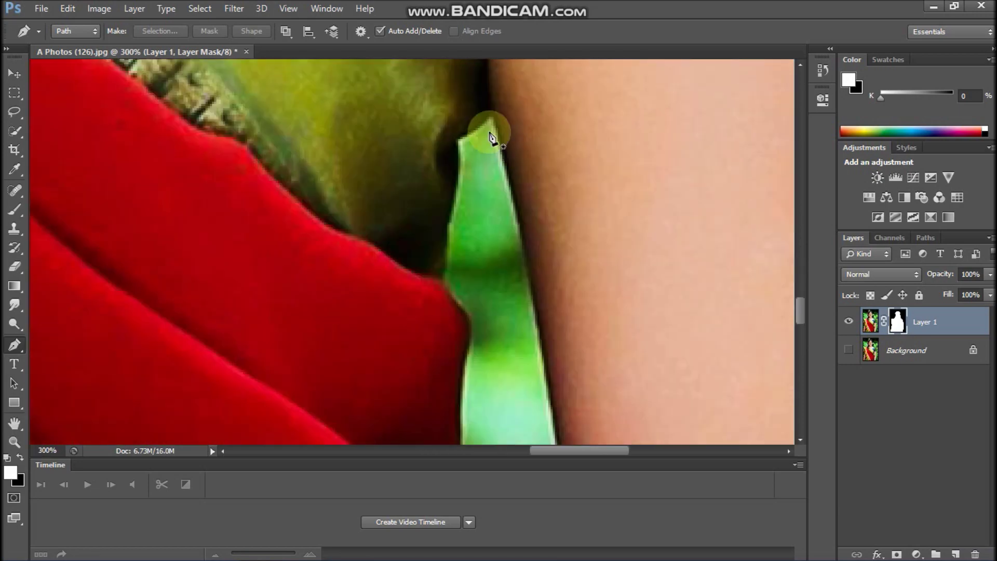
scroll(567, 161, up, 2)
drag(567, 161, 567, 275)
click(551, 145)
drag(610, 245, 594, 196)
drag(583, 276, 532, 183)
- Trace the Pen path down the arm's inner edge to the lower tip of the green gap
drag(565, 411, 539, 210)
drag(578, 439, 533, 158)
drag(551, 403, 552, 433)
drag(552, 434, 547, 130)
drag(568, 346, 572, 386)
drag(576, 400, 626, 133)
click(613, 197)
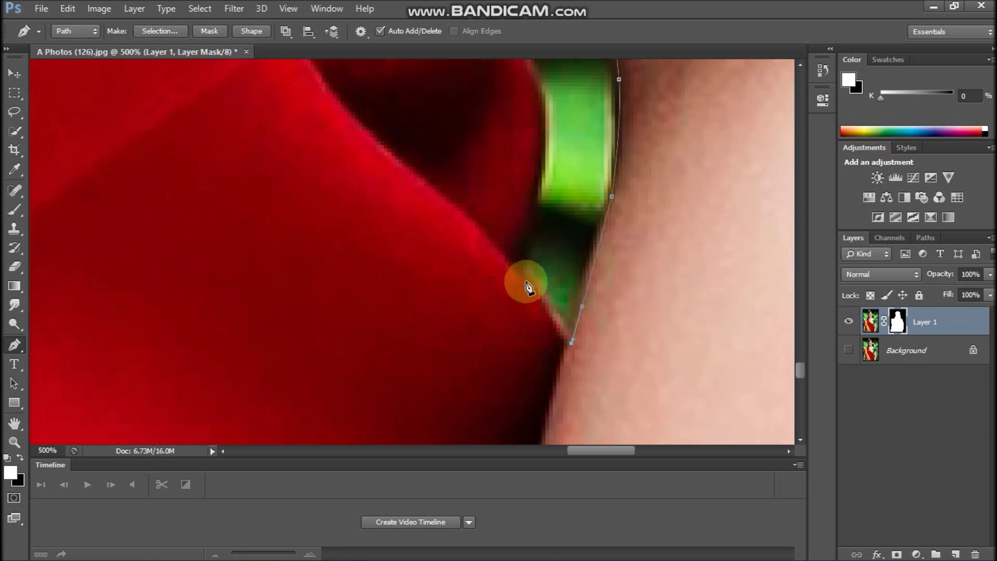
- Trace the Pen path back up along the saree's edge and close it at the peak of the gap
drag(546, 103, 511, 244)
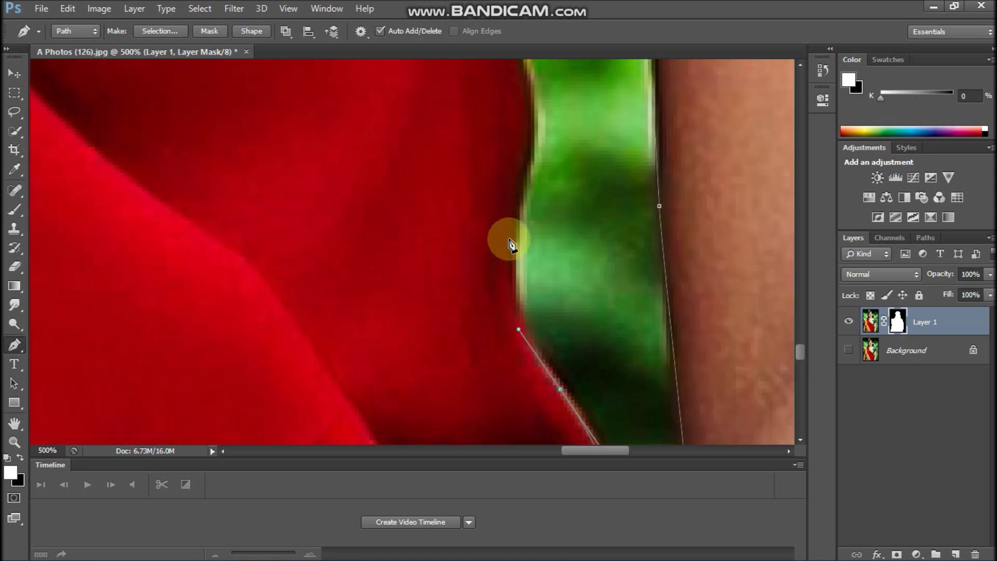
drag(526, 155, 496, 335)
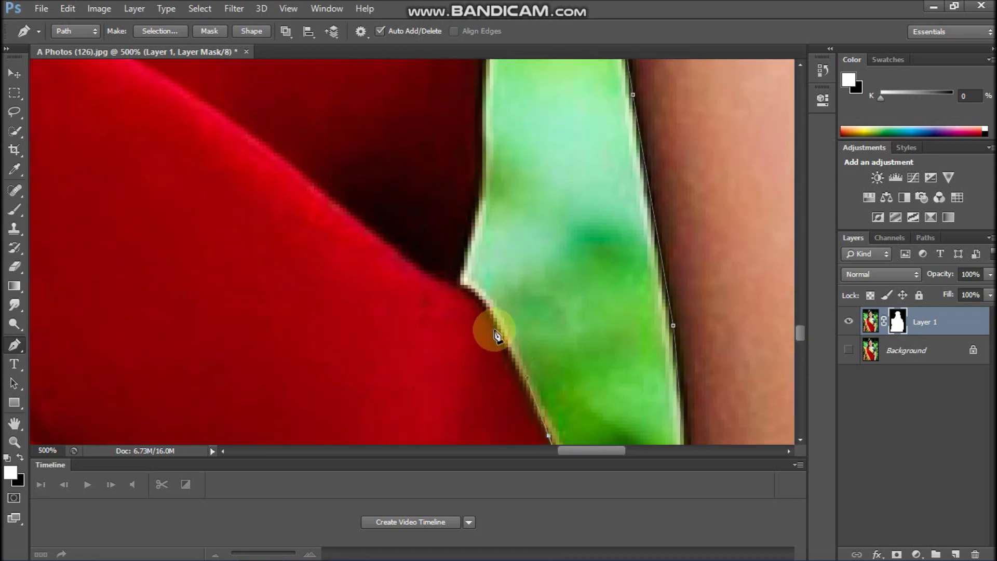
drag(473, 279, 474, 443)
click(493, 346)
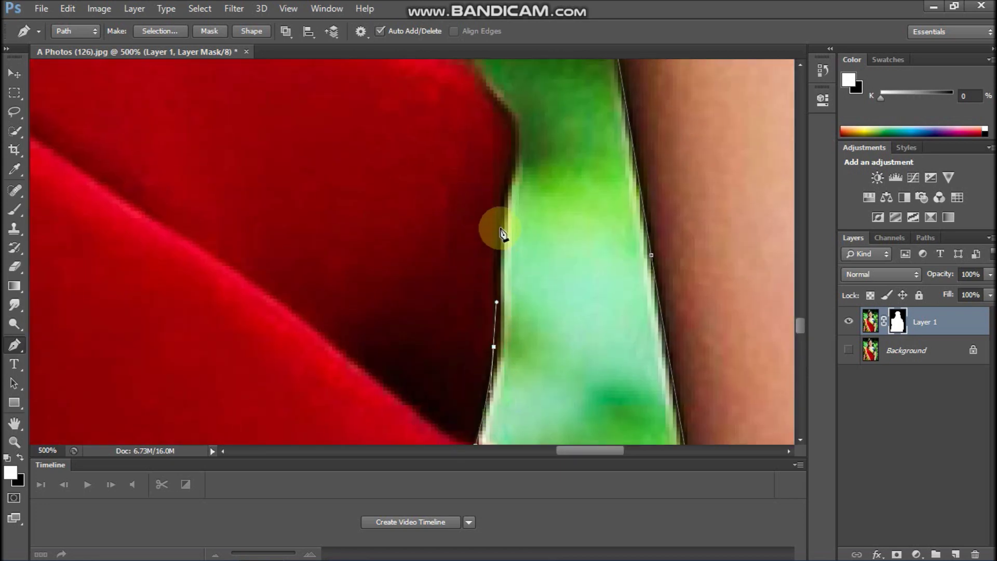
drag(504, 194, 495, 353)
drag(457, 225, 545, 371)
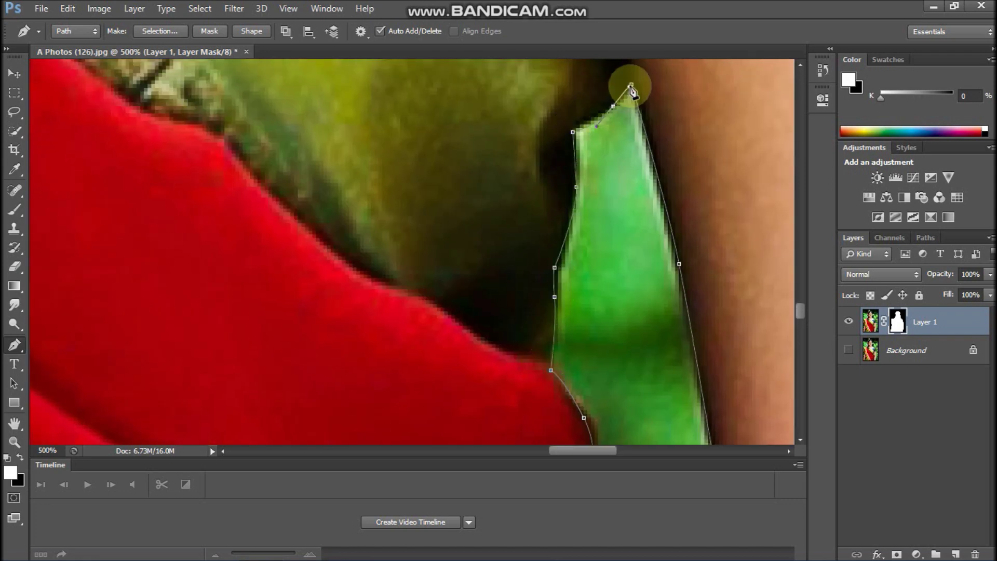
- Convert the gap path to a selection and clear that area on Layer 1's mask
right_click(629, 173)
click(696, 234)
click(590, 154)
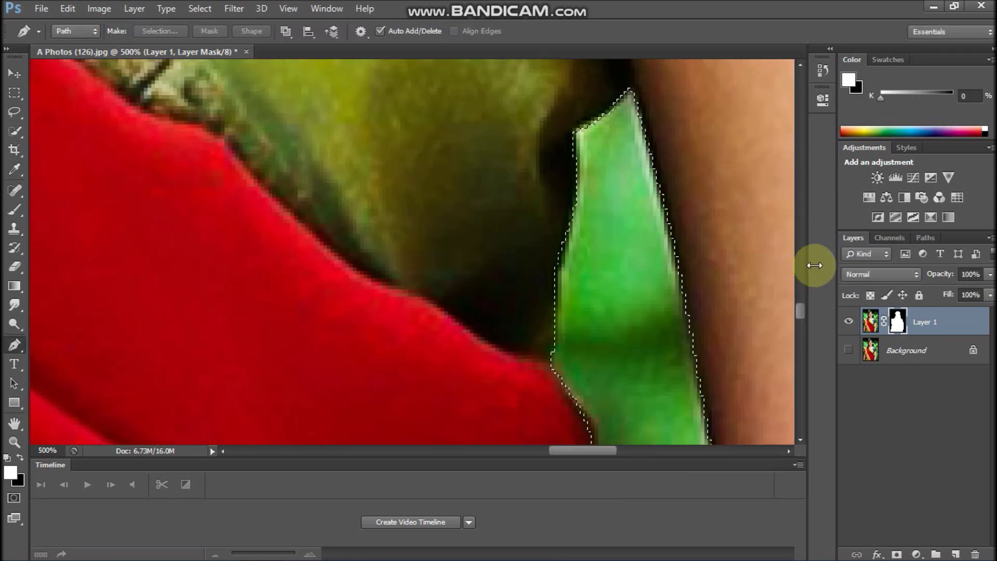
key(Delete)
key(ctrl+minus)
key(ctrl+minus)
key(ctrl+minus)
key(ctrl+minus)
key(ctrl+minus)
key(ctrl+minus)
key(ctrl+minus)
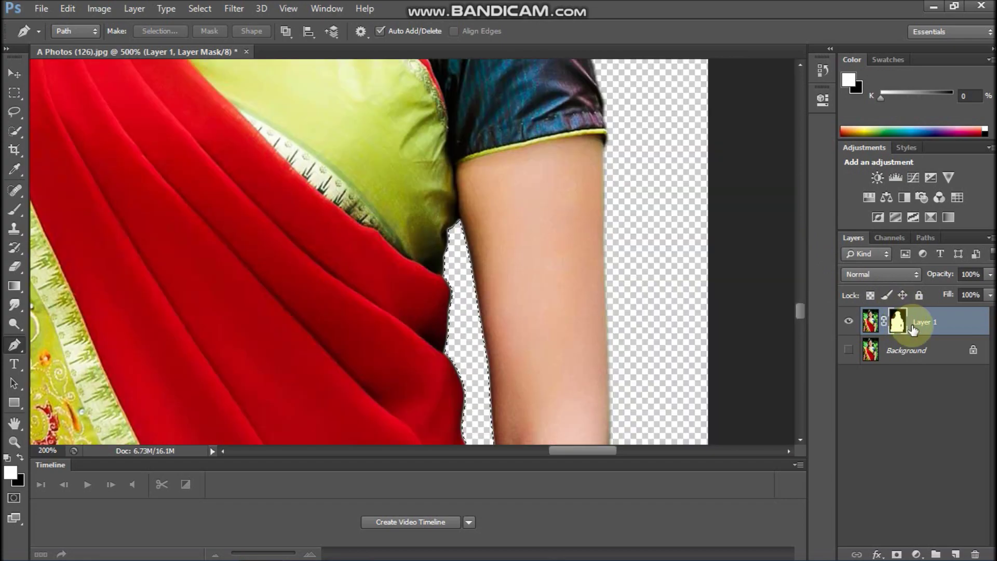
- Examine the cut-out's edges around the figure, ending at the jagged saree folds beside the embroidered border
scroll(304, 374, down, 3)
scroll(275, 312, up, 4)
key(ctrl+plus)
key(ctrl+plus)
drag(218, 182, 728, 309)
key(ctrl+plus)
key(ctrl+plus)
drag(665, 222, 639, 226)
drag(387, 234, 338, 237)
- Activate the Brush tool for Layer 1's mask and reduce its size to 80 px
key(b)
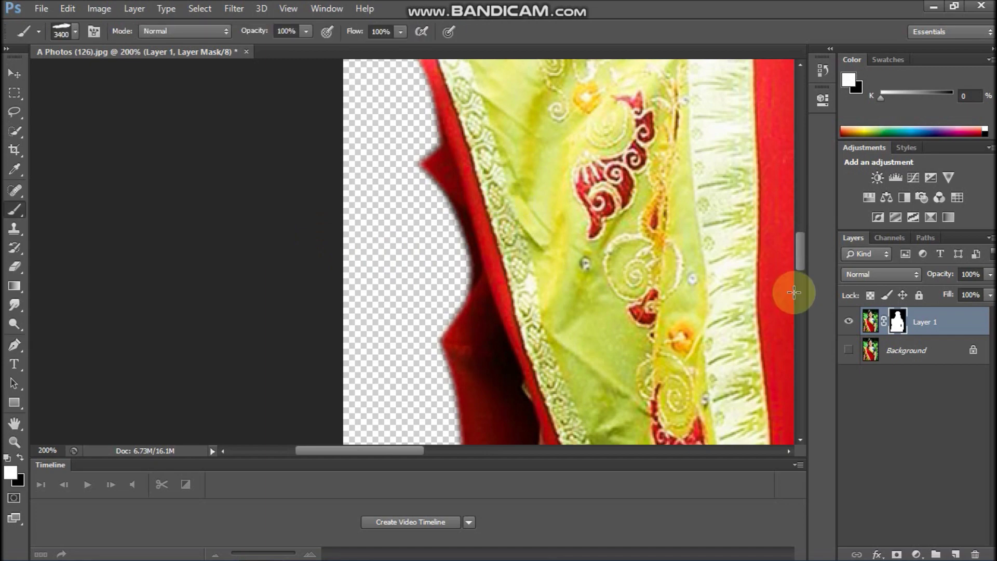
key(bracketleft)
key(bracketleft)
key(bracketleft)
key(bracketleft)
key(bracketleft)
key(bracketleft)
key(bracketleft)
key(bracketleft)
key(bracketleft)
key(bracketleft)
key(bracketleft)
key(bracketleft)
key(bracketleft)
key(bracketleft)
key(bracketleft)
key(bracketleft)
key(bracketleft)
key(bracketleft)
key(bracketleft)
key(bracketleft)
- Restore the default brush set and choose a 13 px round brush with black as the foreground colour
right_click(443, 244)
click(925, 222)
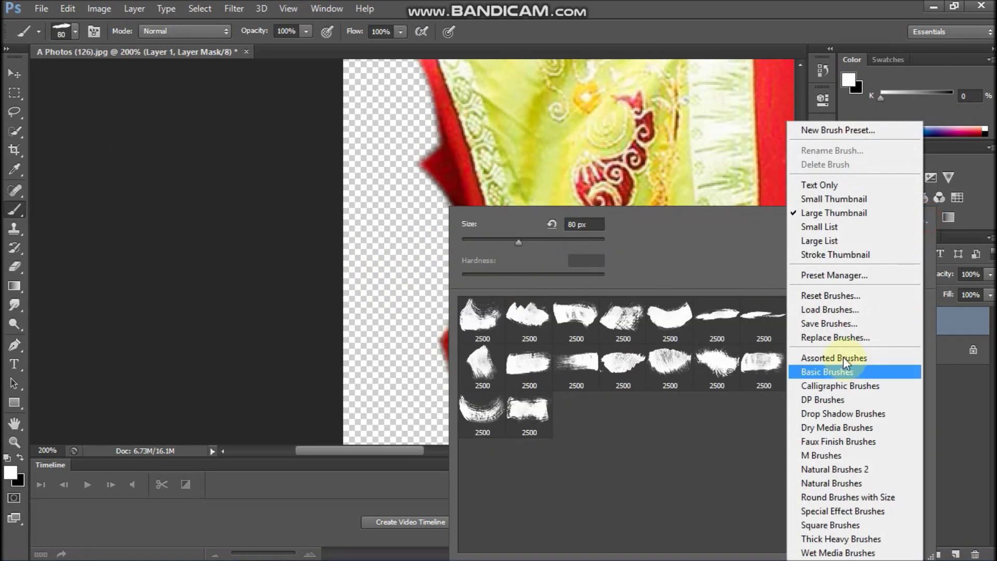
click(831, 296)
click(556, 227)
double_click(582, 422)
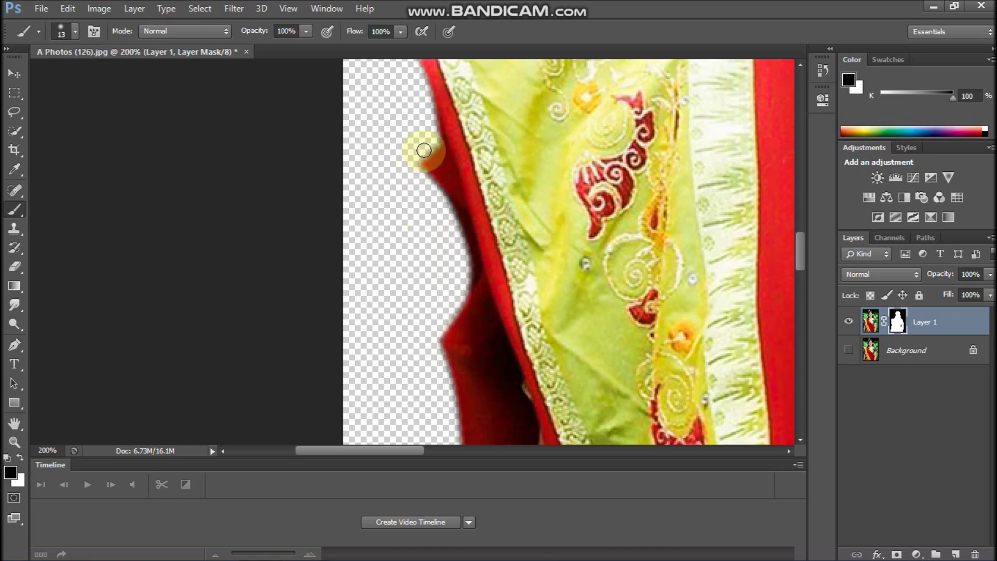
- Save a copy of the cut-out to the Desktop in PNG format as A Photos (126).png
key(ctrl+minus)
key(ctrl+minus)
key(ctrl+minus)
key(ctrl+minus)
key(ctrl+minus)
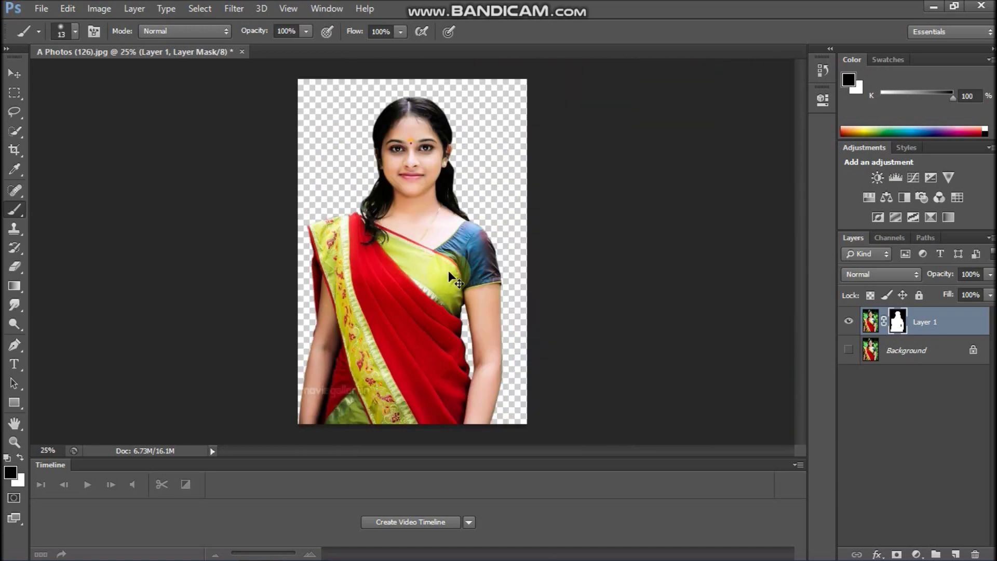
key(ctrl+shift+s)
click(272, 378)
click(267, 329)
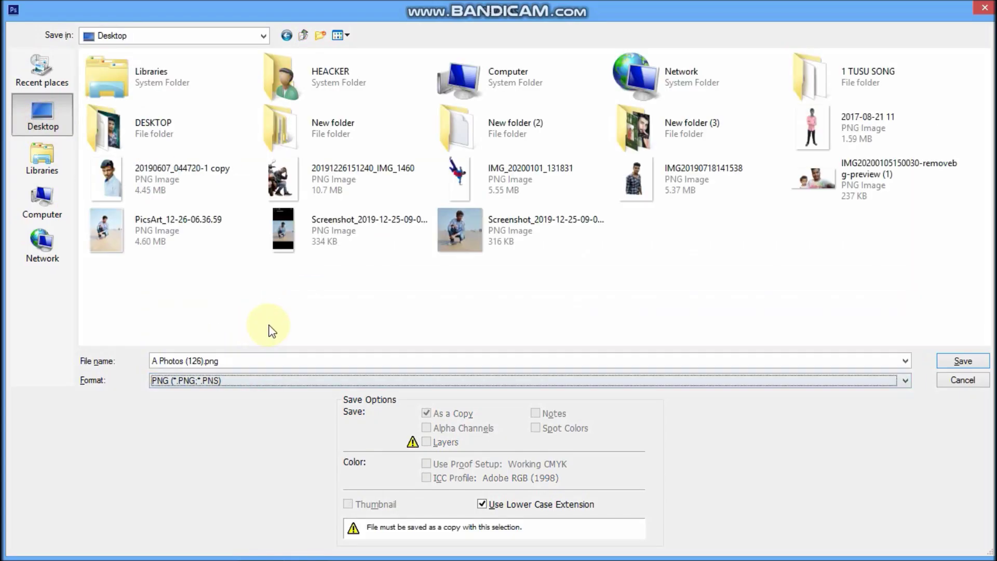
key(Return)
key(Return)
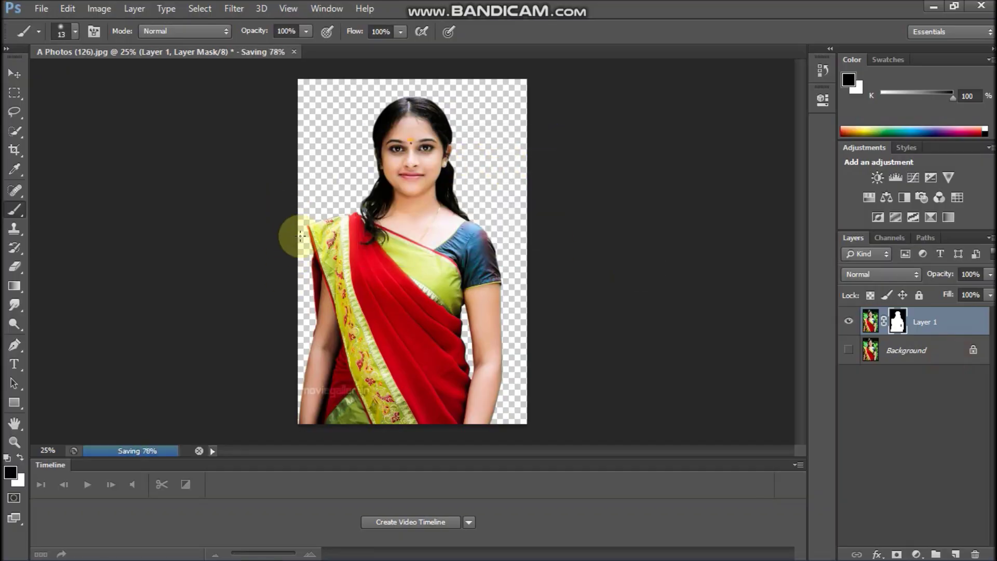
- Apply Layer 1's mask permanently to the layer
right_click(896, 320)
click(880, 371)
- Duplicate the cut-out on Layer 1 to a new layer
scroll(439, 123, up, 4)
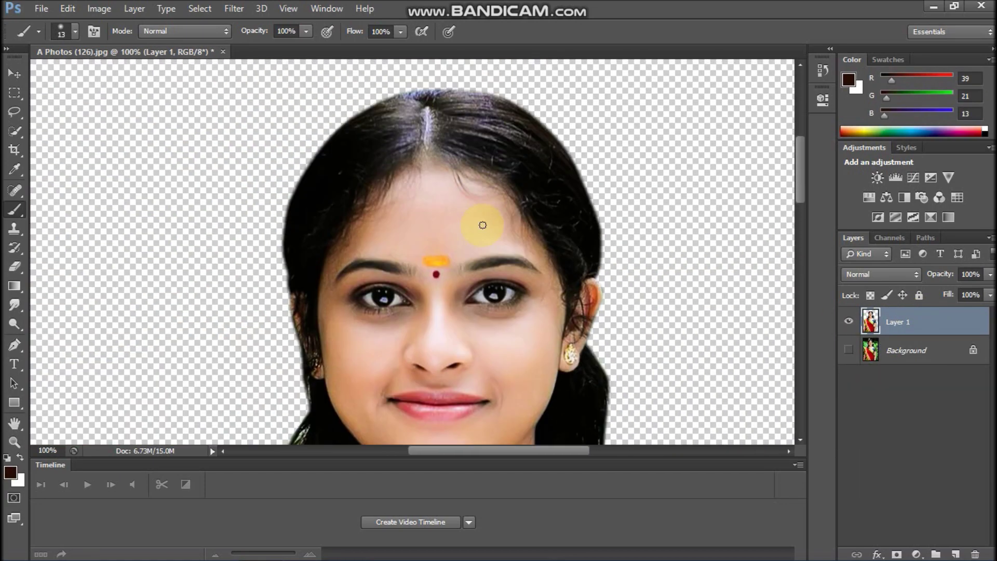
key(ctrl+plus)
key(ctrl+plus)
drag(754, 294, 467, 95)
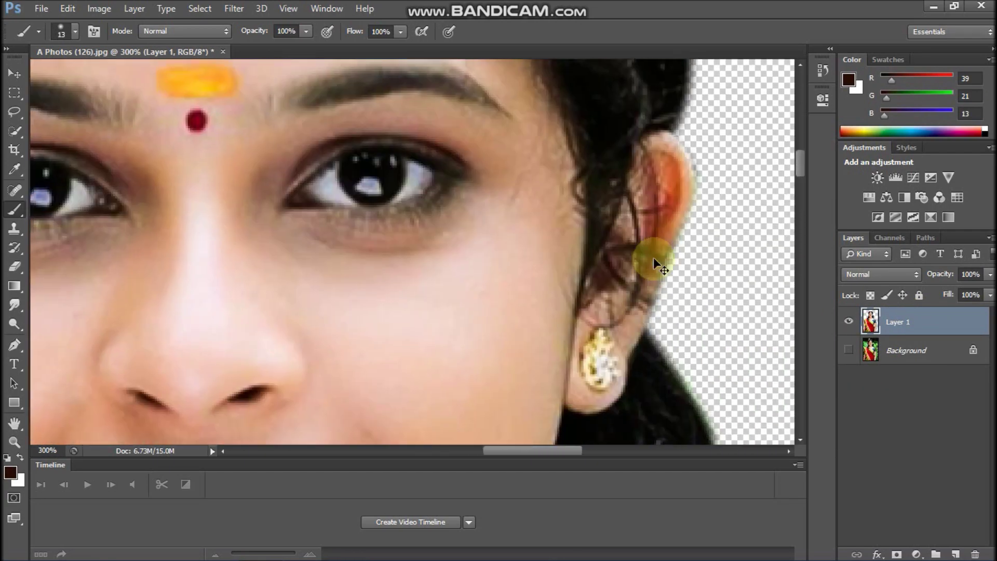
key(ctrl+minus)
key(ctrl+minus)
key(ctrl+j)
- Preview the copy's highlight clipping in Levels with the white input level lowered to 217
key(ctrl+l)
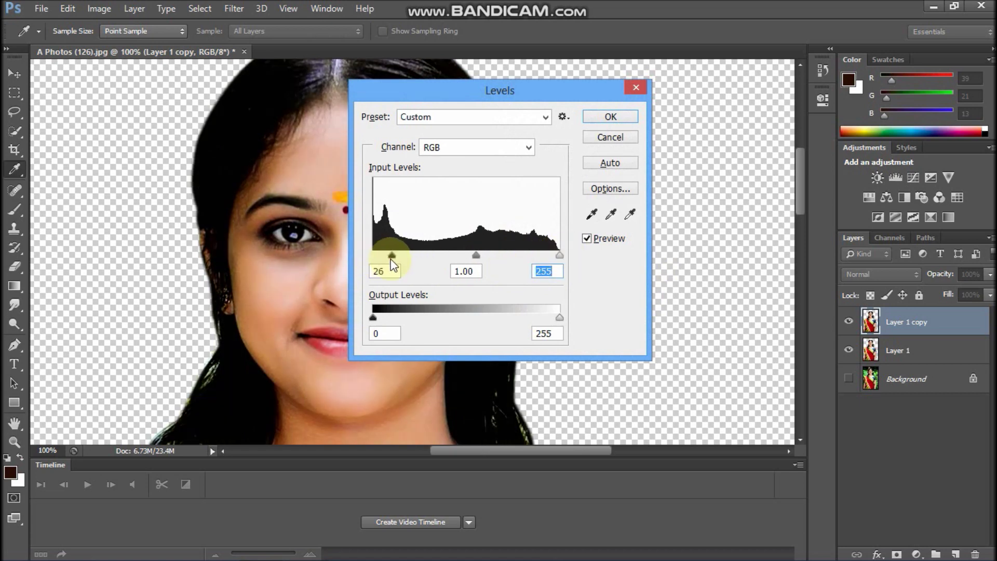
alt+click(372, 255)
mouse_move(560, 255)
mouse_down()
mouse_move(508, 260)
mouse_move(560, 255)
mouse_up()
drag(556, 87, 759, 68)
drag(763, 236, 737, 241)
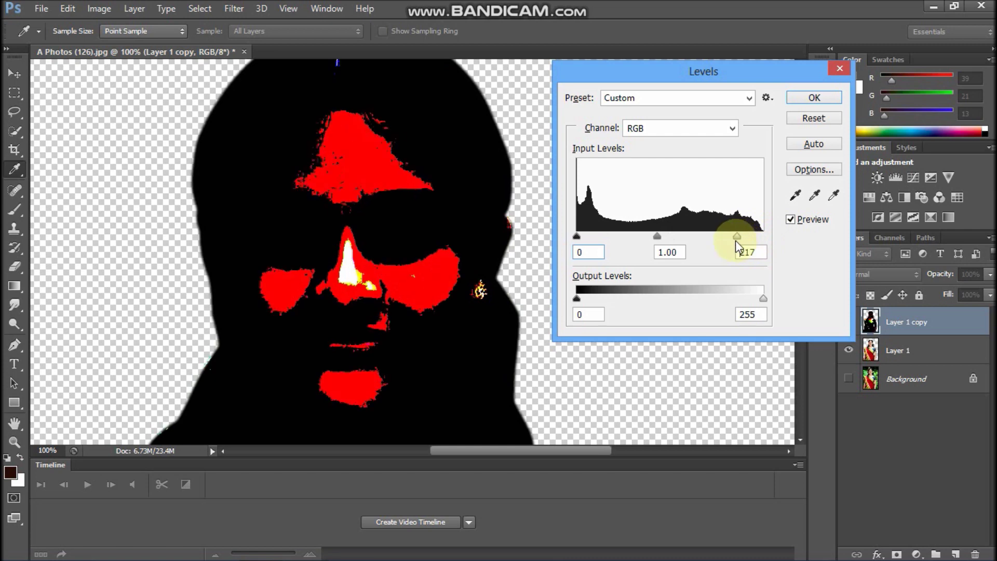
click(813, 97)
- Make white the foreground colour and paint highlights on the nose bridge, tip and nostril with the 13 px brush
key(ctrl+plus)
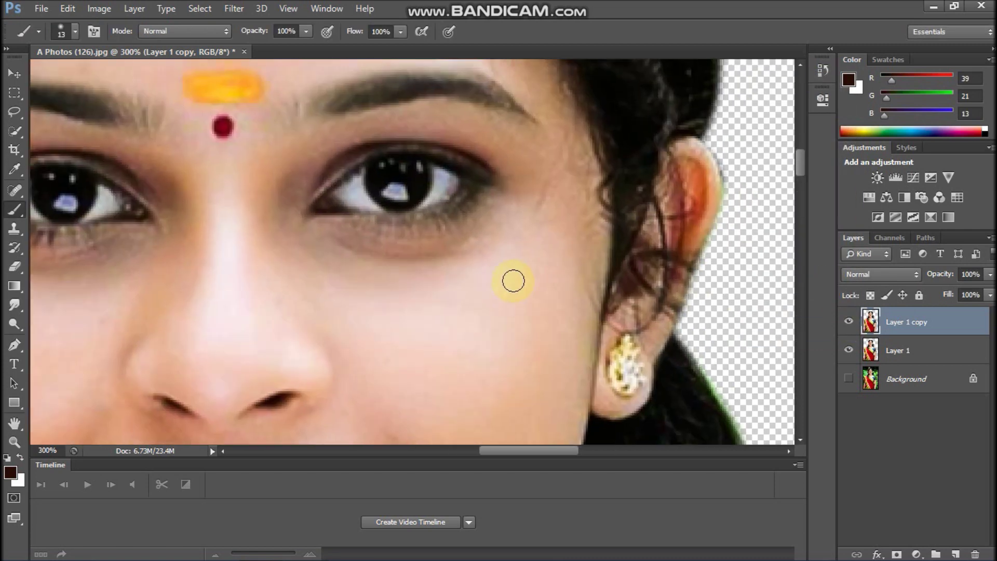
key(ctrl+plus)
click(26, 467)
key(Return)
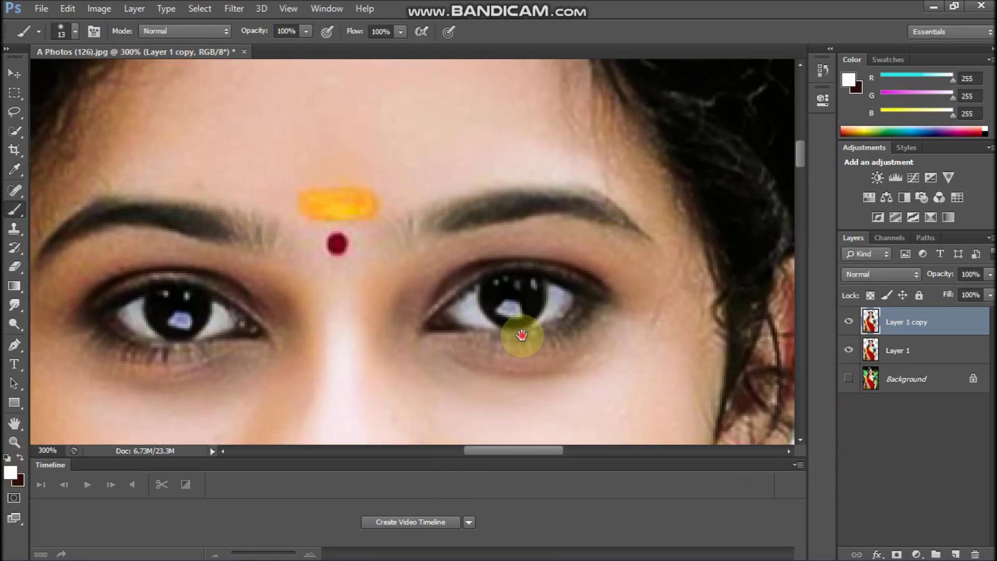
scroll(359, 257, down, 3)
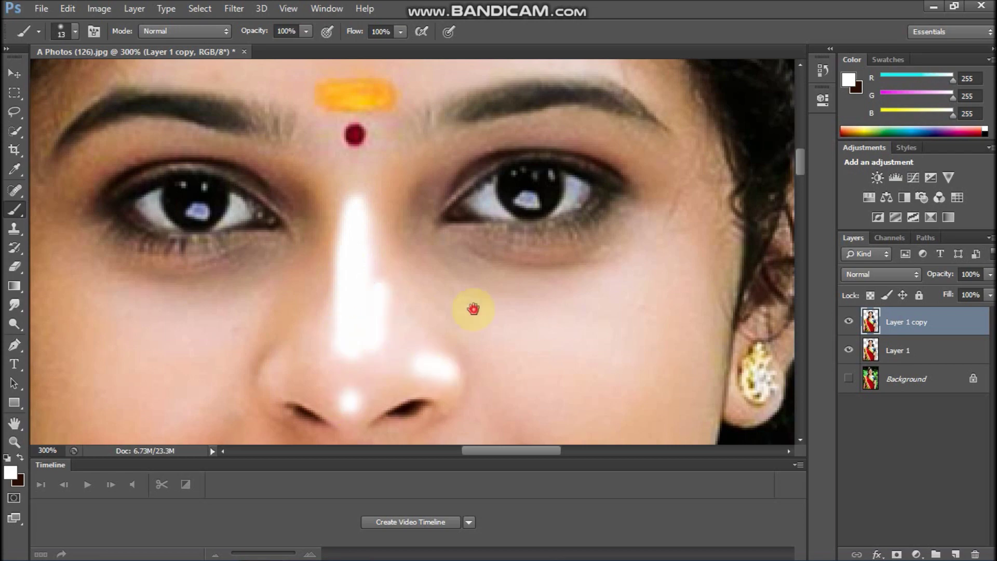
- Paint white highlights on the earlobe with a 5 px brush and on the lips at 41% opacity
scroll(410, 296, down, 3)
scroll(410, 296, right, 6)
key(bracketleft)
scroll(383, 245, left, 5)
scroll(383, 245, down, 1)
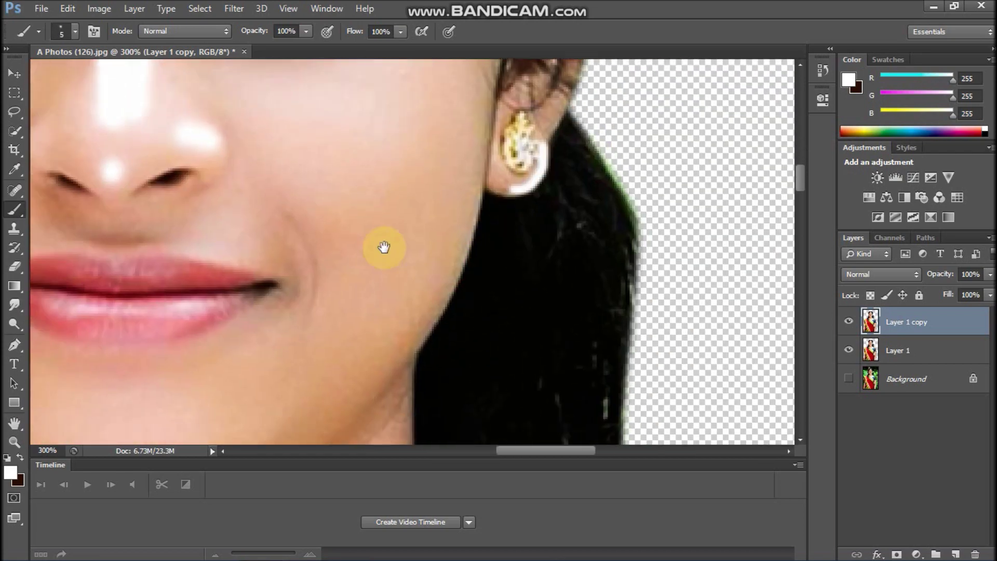
key(bracketleft)
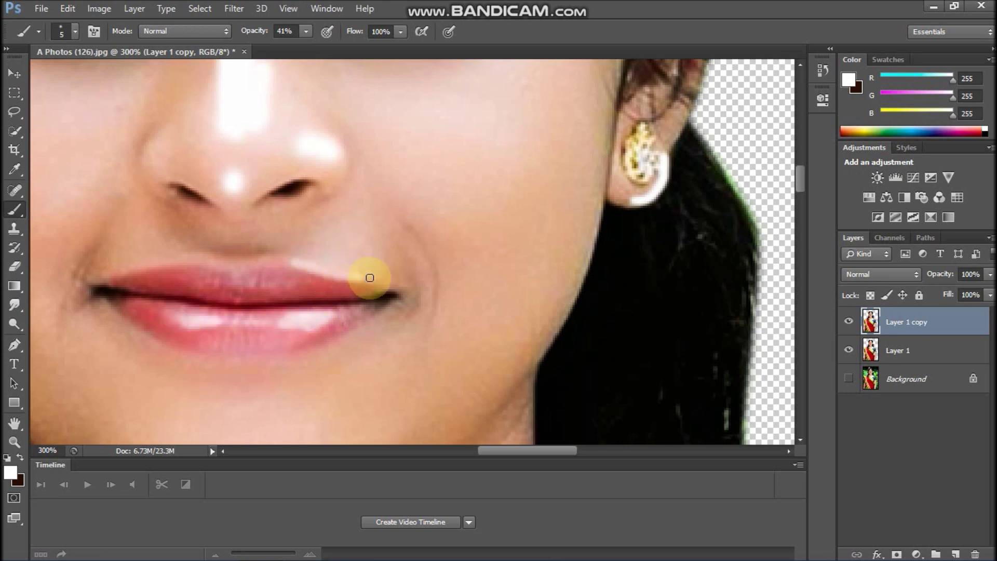
- Enlarge the brush to 30 px and paint a soft white highlight across the chin at 41% opacity
mouse_move(394, 423)
mouse_down()
mouse_move(565, 285)
mouse_move(561, 274)
mouse_up()
key(bracketright)
key(bracketright)
key(bracketright)
key(bracketright)
key(bracketright)
key(bracketright)
key(bracketright)
key(bracketright)
key(bracketright)
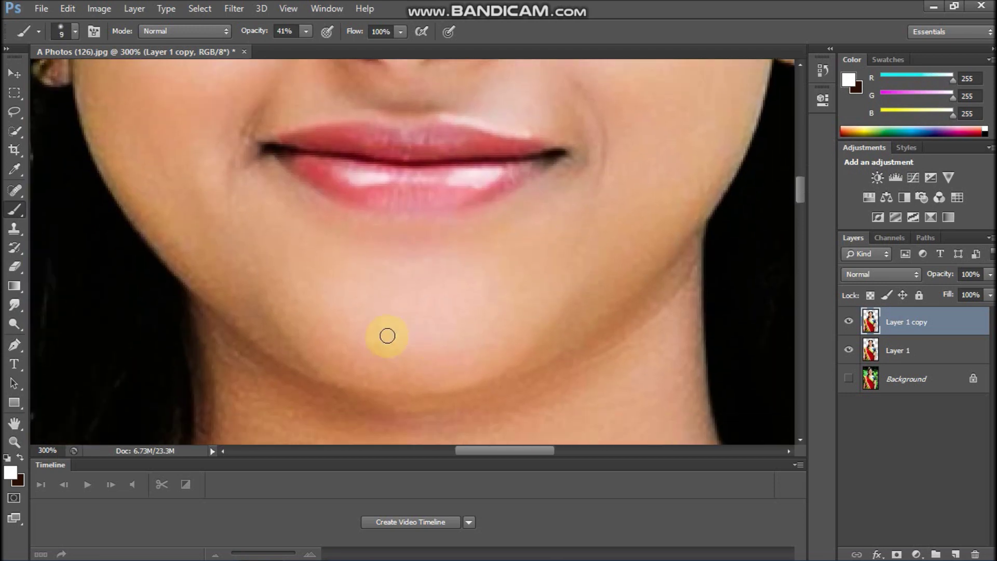
drag(397, 333, 493, 338)
- Preview the highlight clipping over the forehead in Levels and discard the adjustment
drag(572, 405, 448, 278)
scroll(407, 205, up, 10)
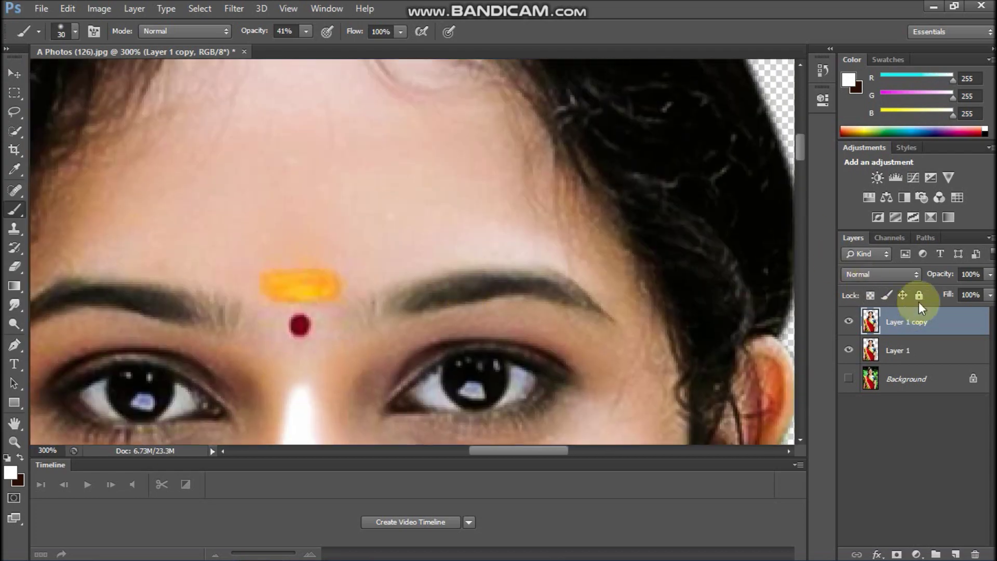
key(ctrl+l)
mouse_move(764, 236)
mouse_down()
mouse_move(726, 236)
mouse_move(725, 245)
mouse_up()
click(813, 117)
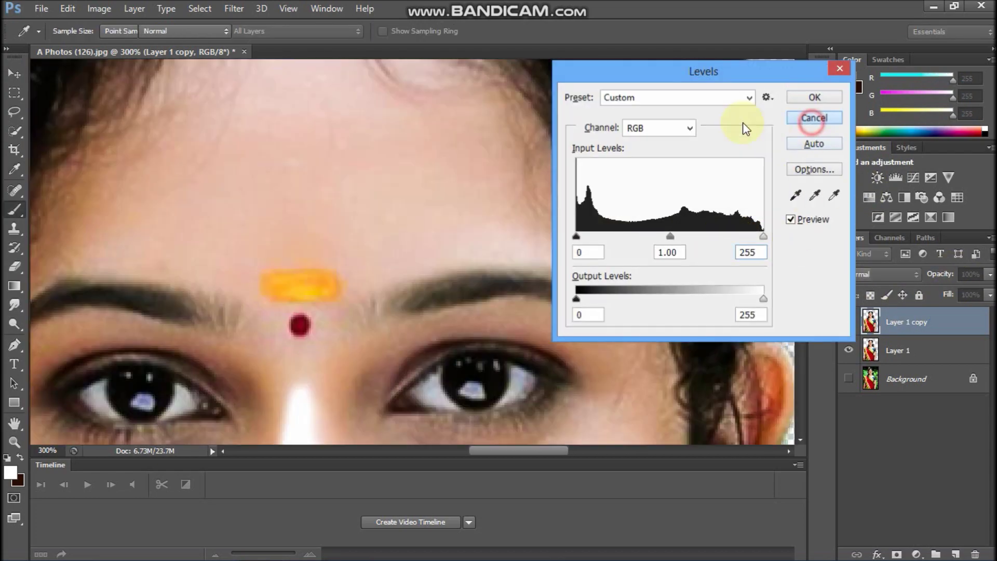
scroll(378, 224, up, 3)
scroll(576, 251, down, 6)
scroll(472, 349, up, 1)
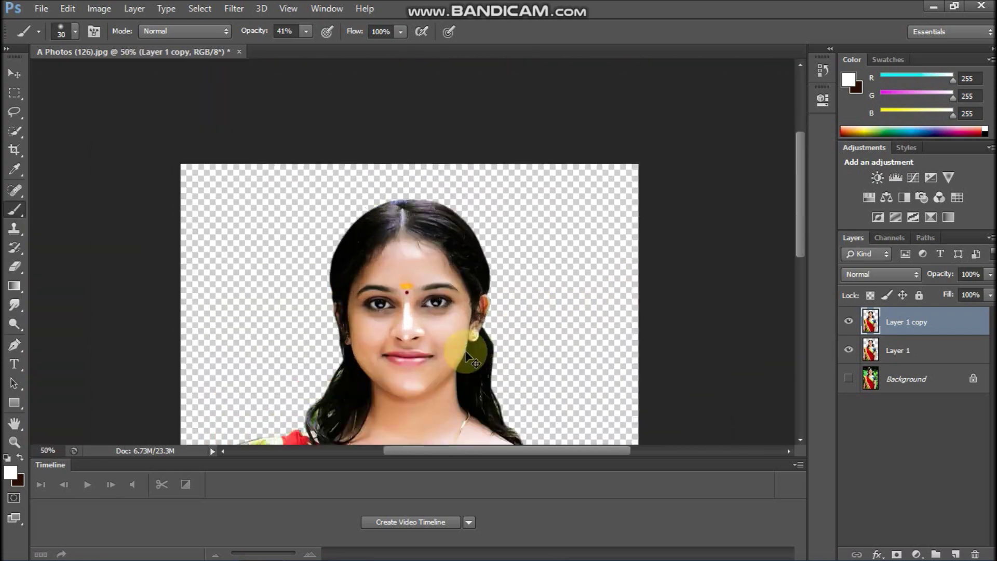
- Preview the highlight clipping over the shoulders and arms in Levels, discarding each adjustment
scroll(508, 227, down, 3)
scroll(526, 249, up, 1)
key(ctrl+l)
drag(764, 237, 752, 238)
key(Escape)
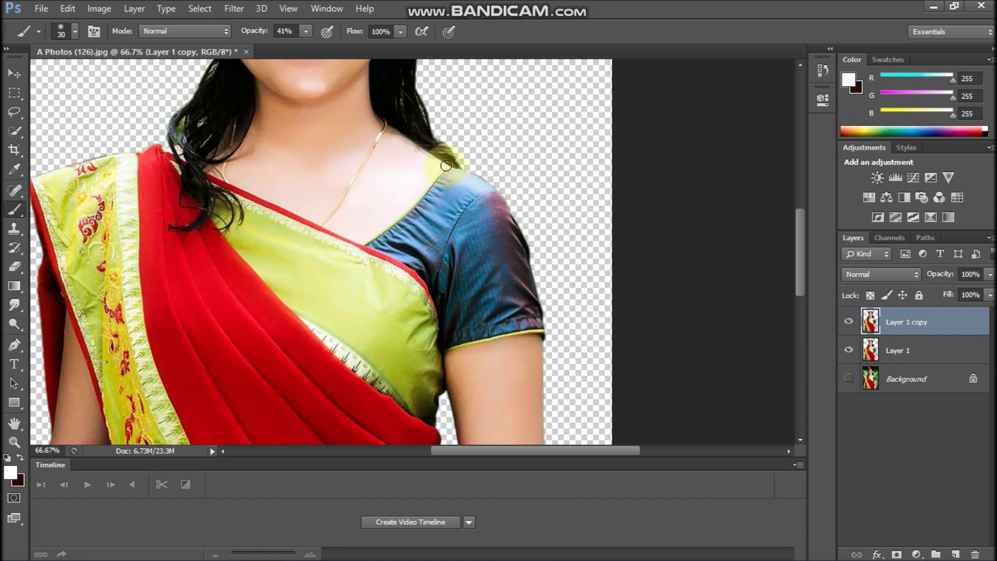
scroll(533, 111, down, 5)
key(ctrl+l)
drag(762, 238, 746, 237)
click(813, 119)
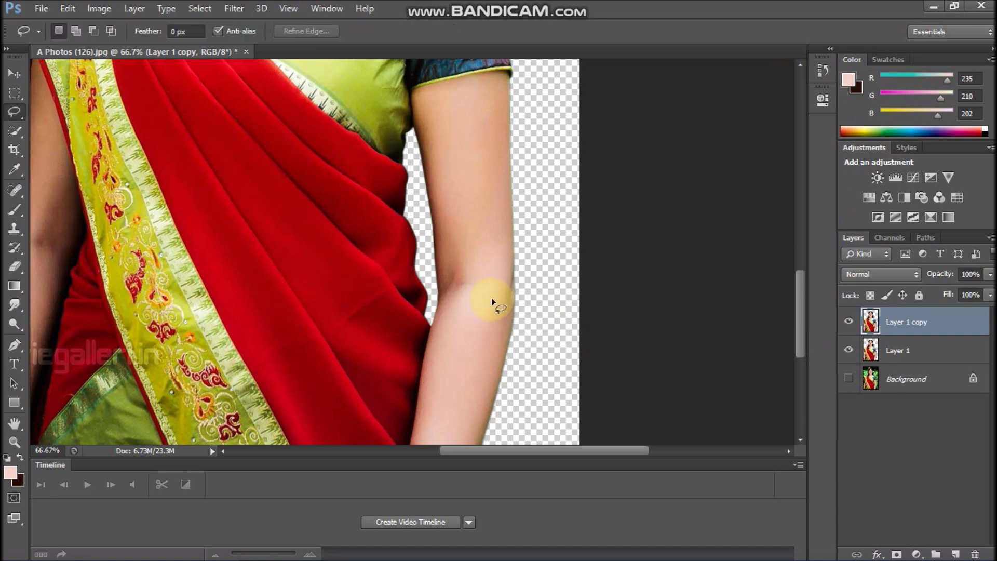
- Set the foreground colour to white and brush a highlight near the elbow with a 35 px brush
click(10, 471)
click(768, 263)
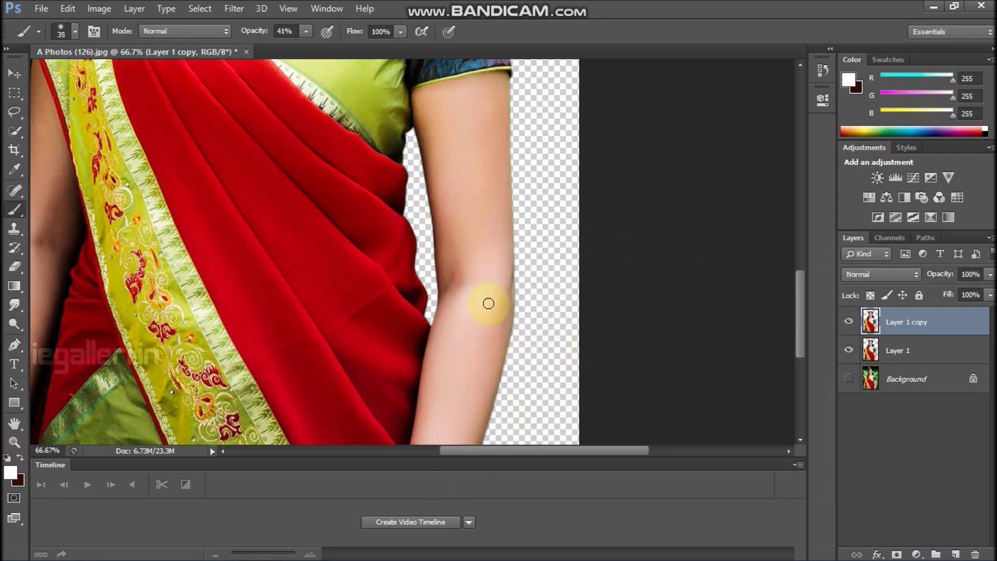
drag(478, 318, 486, 310)
drag(399, 278, 583, 269)
drag(485, 109, 519, 243)
- Activate the Smudge tool over the forehead and give it a 13 px flat bristle brush tip
key(ctrl+plus)
key(ctrl+plus)
drag(452, 208, 455, 340)
key(ctrl+plus)
drag(516, 142, 508, 283)
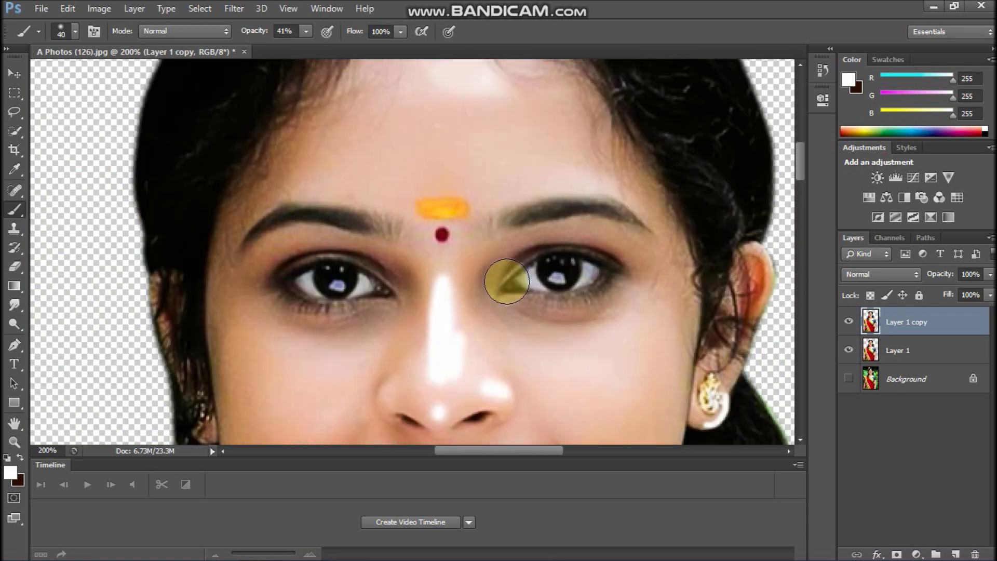
scroll(465, 270, up, 2)
click(14, 305)
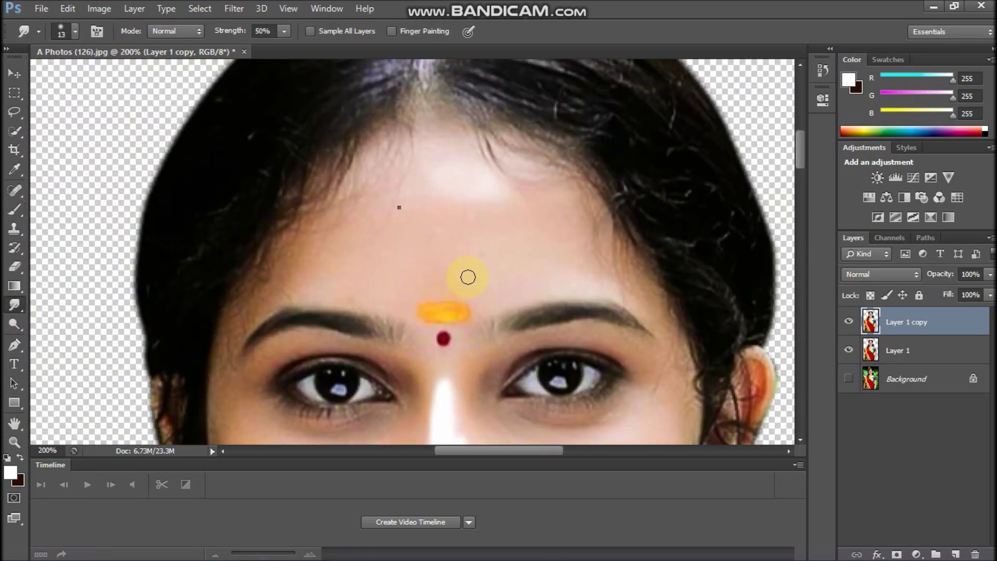
right_click(399, 208)
scroll(670, 420, down, 1)
double_click(658, 453)
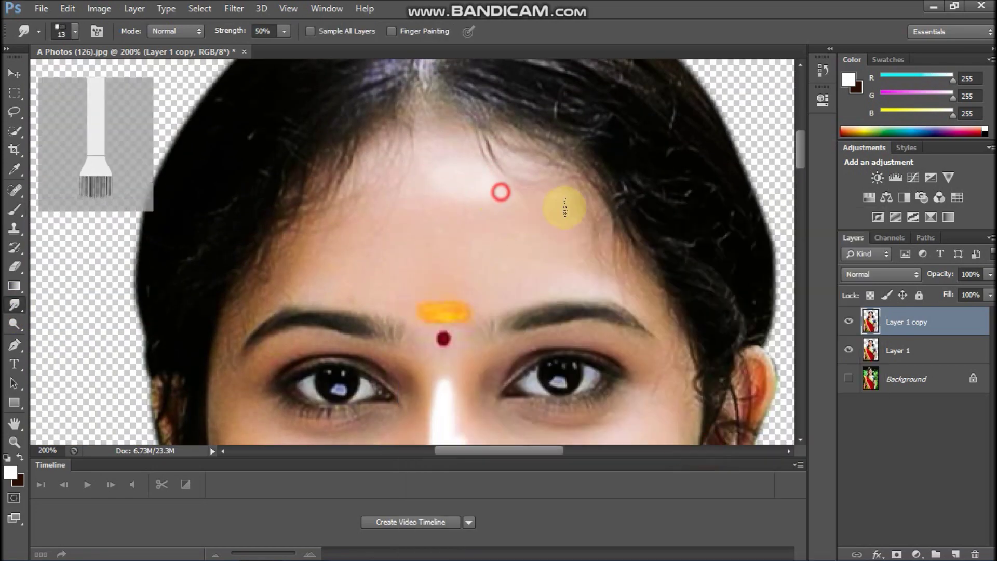
- Set the Smudge strength to 78% and choose the irregular 45 px brush tip
key(ctrl+plus)
drag(284, 30, 306, 52)
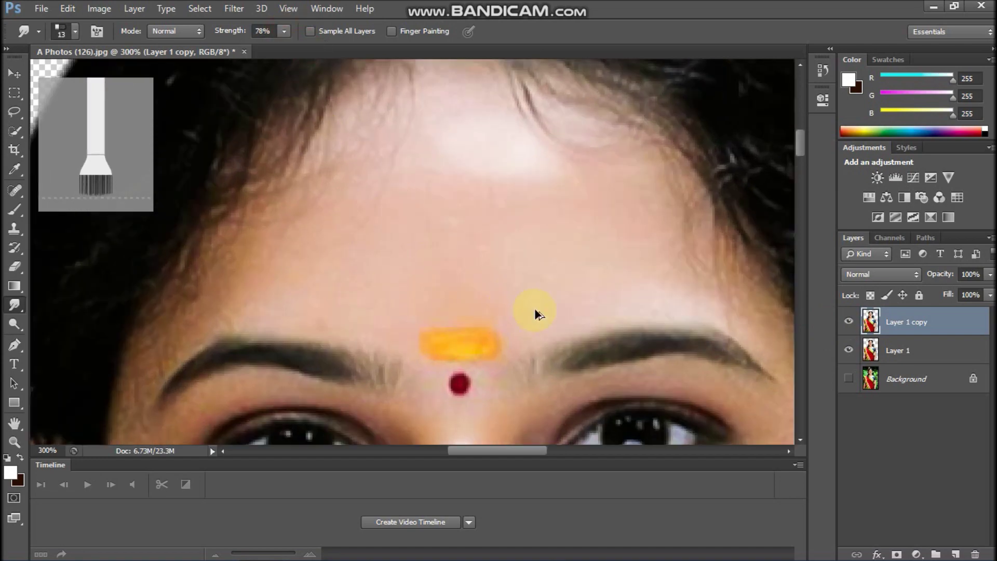
right_click(424, 175)
click(653, 418)
scroll(658, 407, down, 2)
double_click(698, 463)
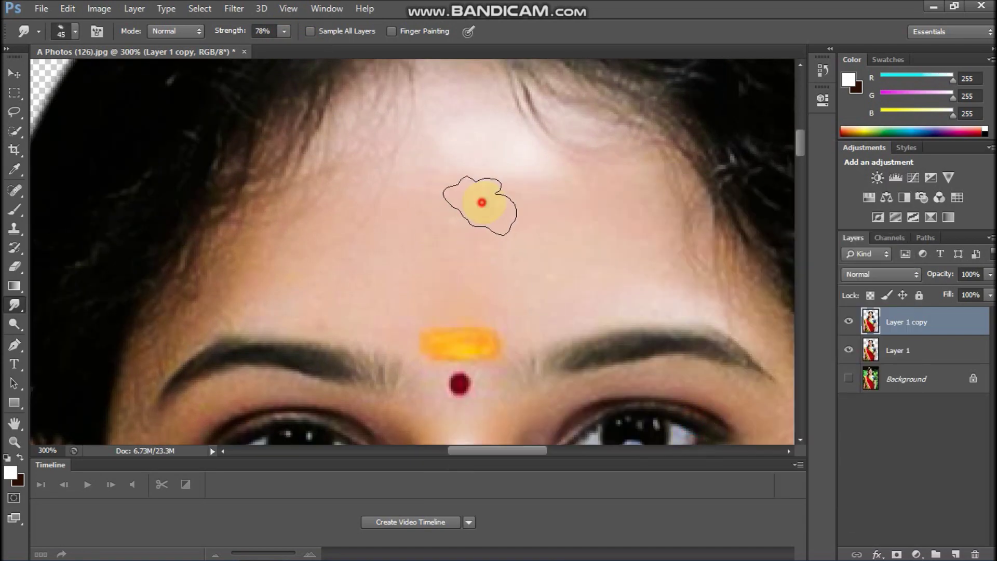
- Blend the white highlight into the skin of the upper forehead, lowering the Smudge strength to 44%
drag(481, 204, 612, 220)
drag(513, 207, 552, 269)
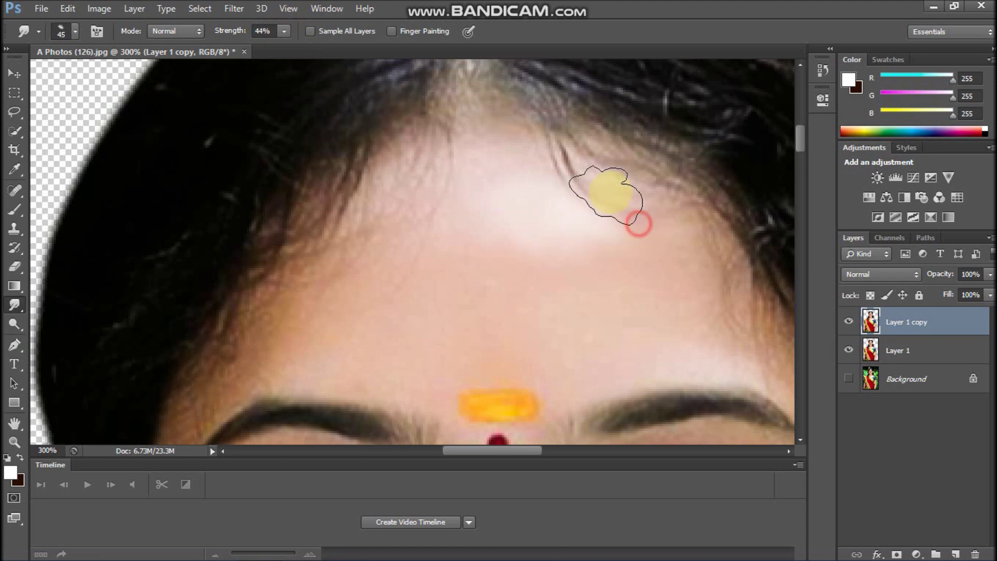
mouse_move(637, 261)
mouse_down()
mouse_move(661, 227)
mouse_move(697, 247)
mouse_move(563, 150)
mouse_move(654, 256)
mouse_up()
drag(476, 112, 467, 136)
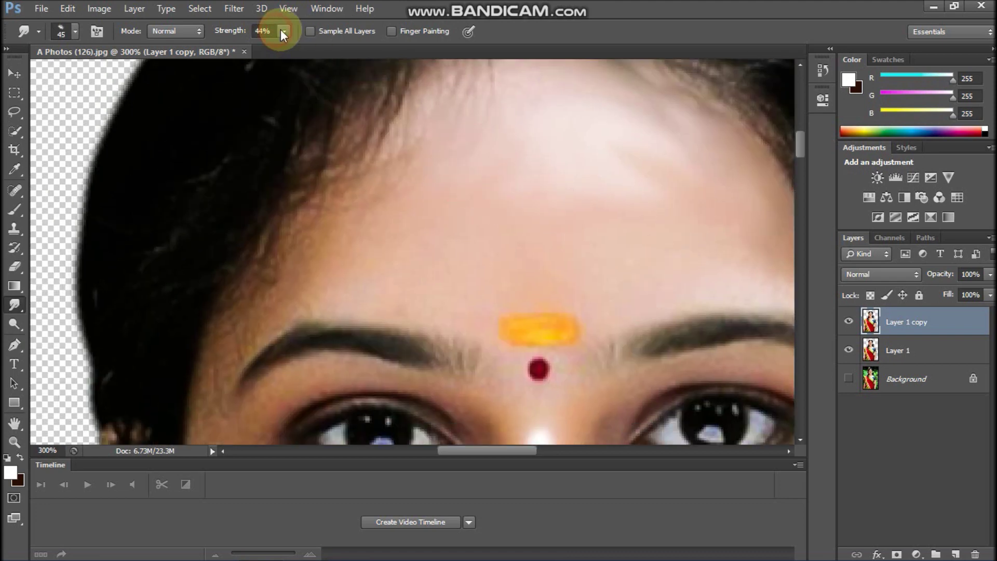
- Lower the Smudge strength to 15% and smooth the temple and upper cheek on the image's right side
drag(284, 34, 249, 46)
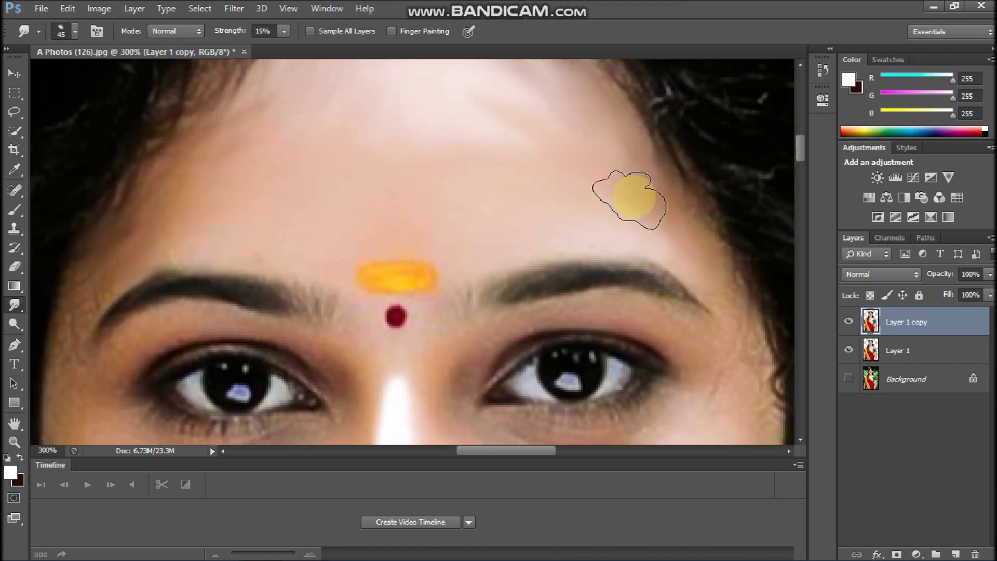
drag(728, 281, 715, 222)
drag(723, 388, 724, 250)
drag(698, 299, 700, 240)
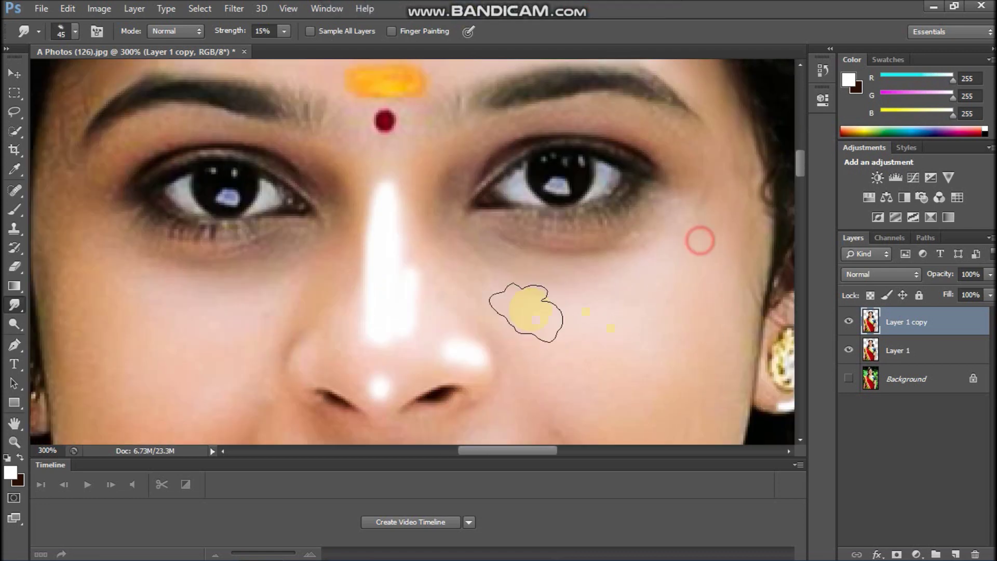
drag(657, 330, 699, 265)
- Soften the edges of the white nose highlights with the Smudge tool, reducing its tip to 30 px
drag(463, 132, 495, 236)
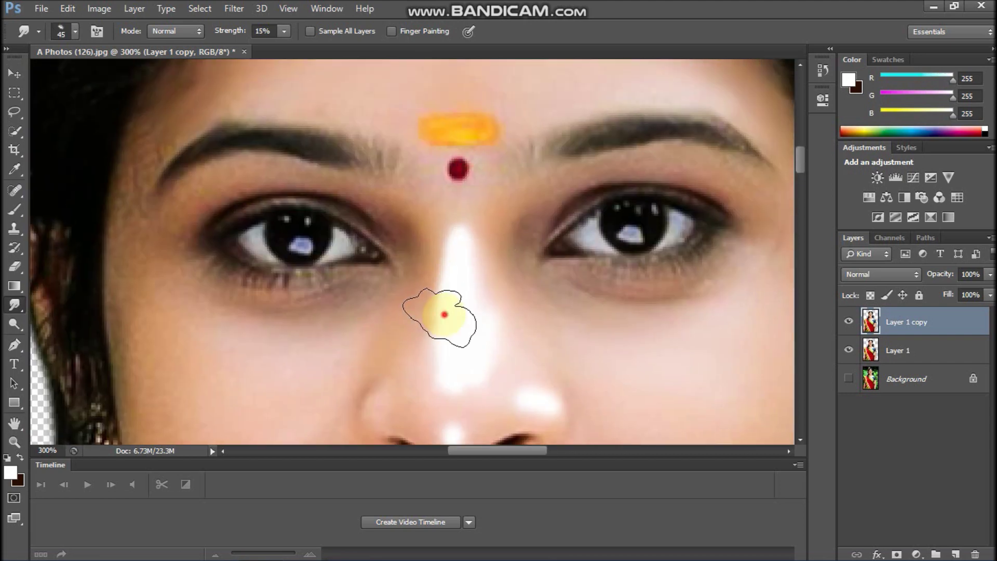
drag(543, 281, 587, 192)
click(540, 269)
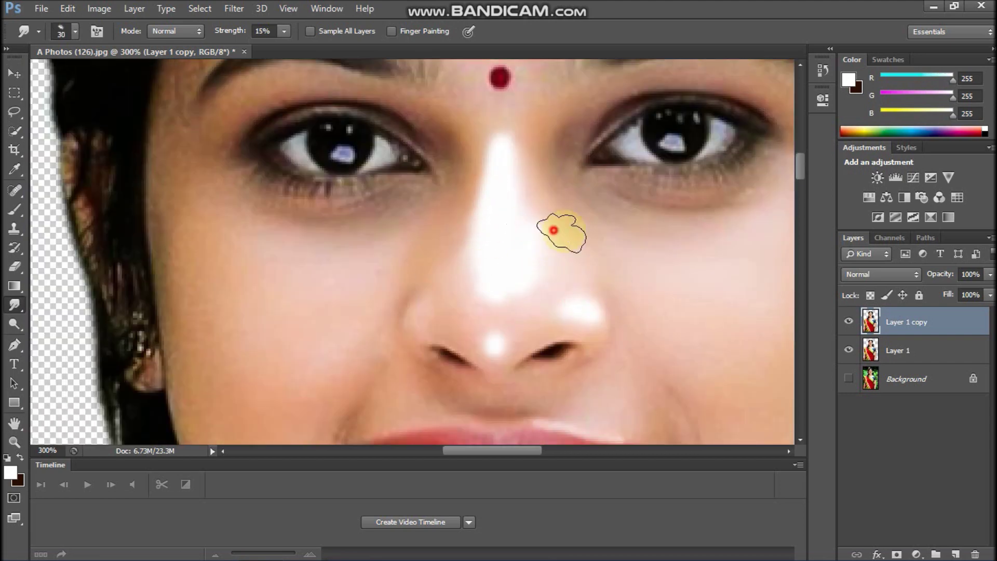
click(491, 342)
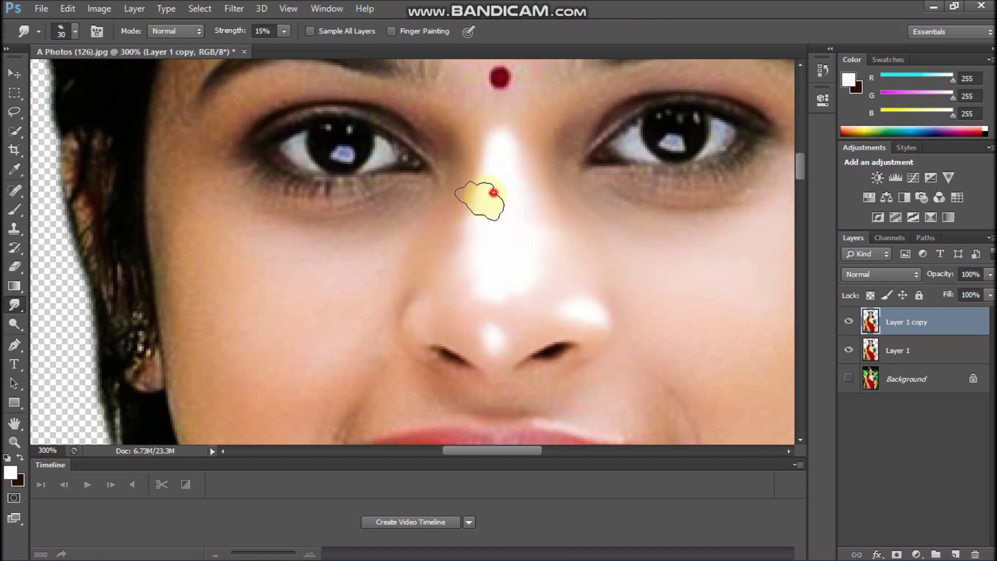
drag(467, 288, 477, 225)
- Brush a white highlight onto the cheek on the image's left side and smudge it into the surrounding skin
key(b)
drag(317, 276, 328, 247)
click(15, 305)
drag(327, 294, 311, 310)
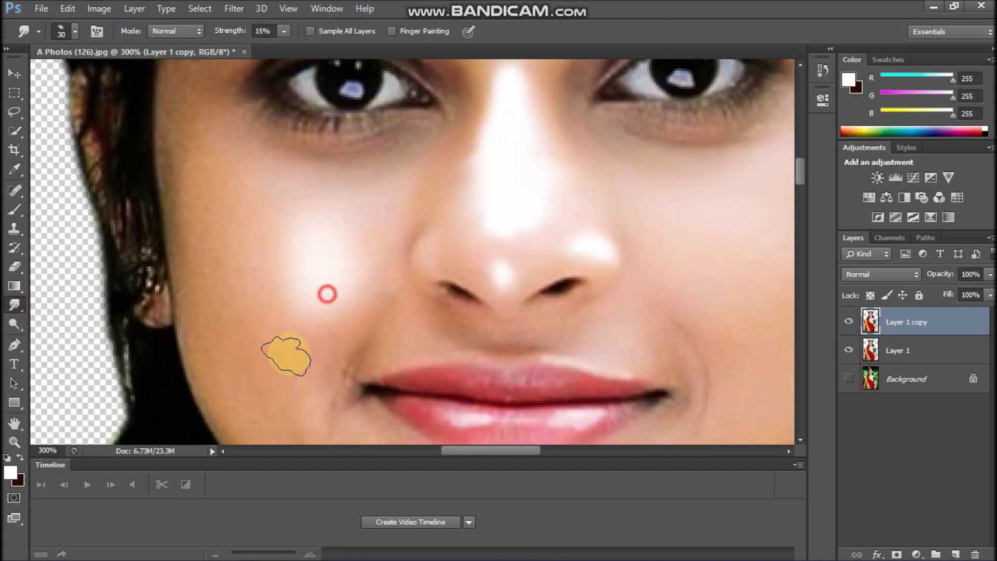
drag(382, 232, 366, 186)
drag(291, 236, 269, 294)
drag(194, 220, 258, 325)
drag(246, 254, 298, 317)
mouse_move(295, 249)
mouse_down()
mouse_move(317, 268)
mouse_move(452, 210)
mouse_move(372, 219)
mouse_up()
drag(246, 290, 287, 394)
mouse_move(294, 349)
mouse_down()
mouse_move(291, 280)
mouse_move(321, 225)
mouse_move(392, 184)
mouse_up()
- Smooth the skin across the forehead and beside the left-hand eyebrow with the 30 px Smudge tip
drag(439, 185, 525, 210)
drag(560, 222, 517, 198)
drag(701, 203, 679, 252)
drag(743, 184, 561, 242)
mouse_move(563, 243)
mouse_down()
mouse_move(663, 220)
mouse_move(696, 232)
mouse_up()
drag(588, 157, 731, 212)
drag(316, 141, 214, 224)
mouse_move(208, 245)
mouse_down()
mouse_move(207, 329)
mouse_move(231, 285)
mouse_up()
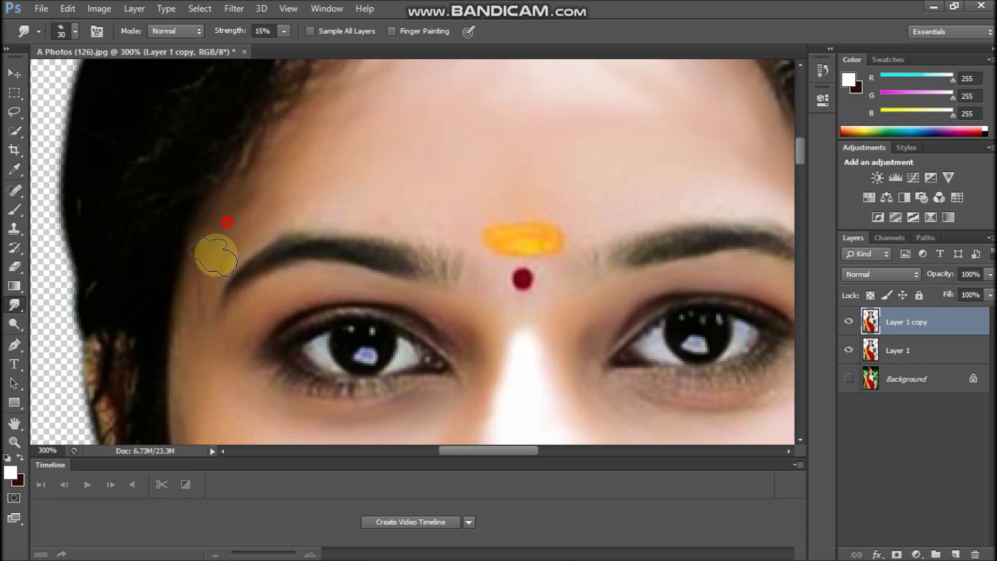
- Smudge the skin around the left-hand eye and down the cheek towards the jaw
drag(240, 361, 264, 243)
mouse_move(356, 285)
mouse_down()
mouse_move(354, 368)
mouse_move(348, 266)
mouse_up()
drag(396, 288, 396, 320)
drag(229, 240, 229, 281)
drag(265, 322, 279, 342)
drag(281, 245, 309, 279)
drag(356, 356, 445, 398)
drag(326, 381, 219, 281)
- Smooth the jawline and blend the white chin highlight with the Smudge tool
drag(239, 297, 294, 336)
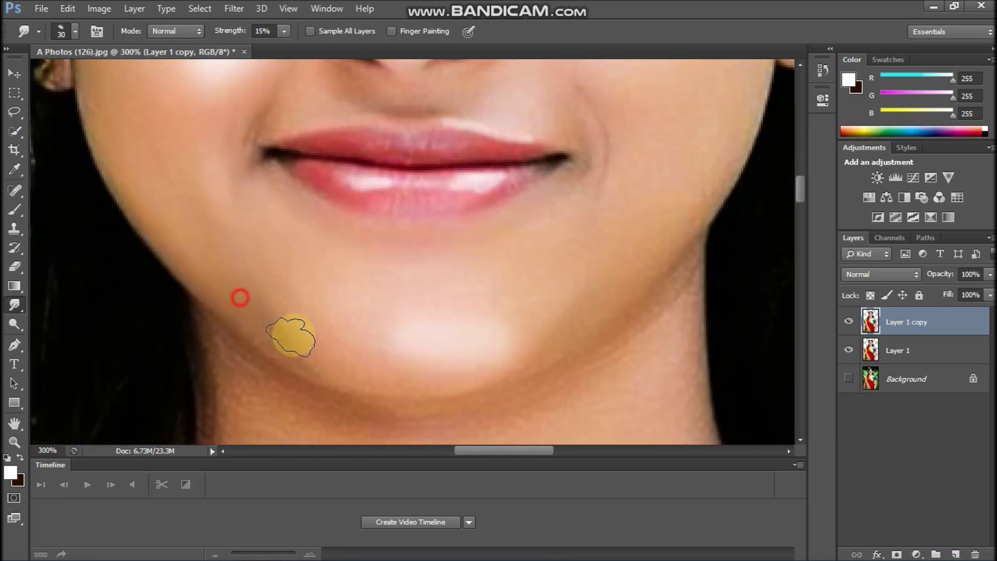
drag(516, 353, 467, 334)
click(398, 270)
drag(572, 244, 534, 354)
mouse_move(454, 218)
mouse_down()
mouse_move(521, 209)
mouse_move(580, 241)
mouse_up()
- Smudge the skin around the mouth and over the cheek beside the earring until it is smooth
drag(281, 198, 436, 194)
drag(590, 195, 528, 302)
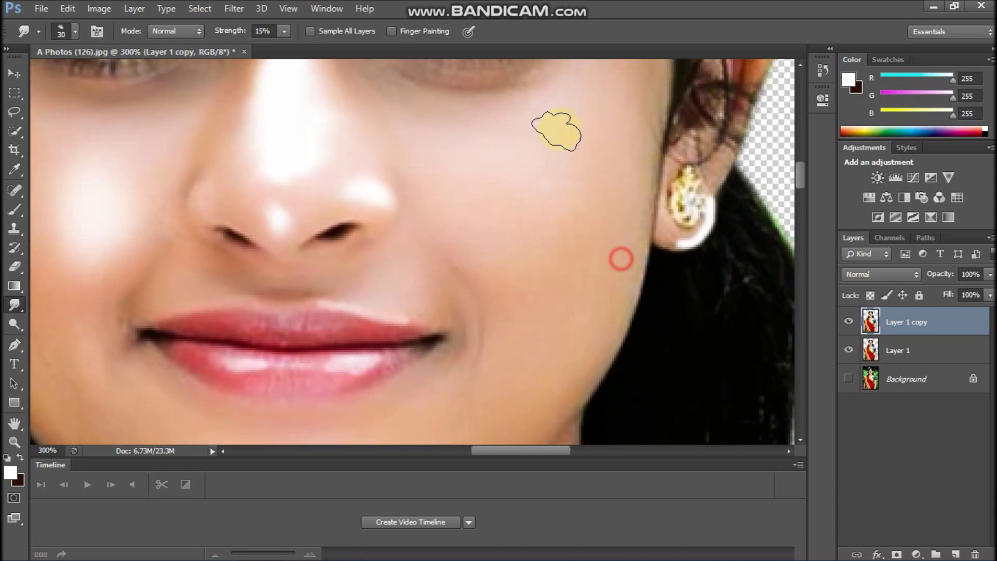
drag(558, 130, 540, 211)
drag(475, 218, 501, 283)
mouse_move(468, 256)
mouse_down()
mouse_move(580, 232)
mouse_move(615, 244)
mouse_move(636, 208)
mouse_up()
drag(291, 425, 354, 252)
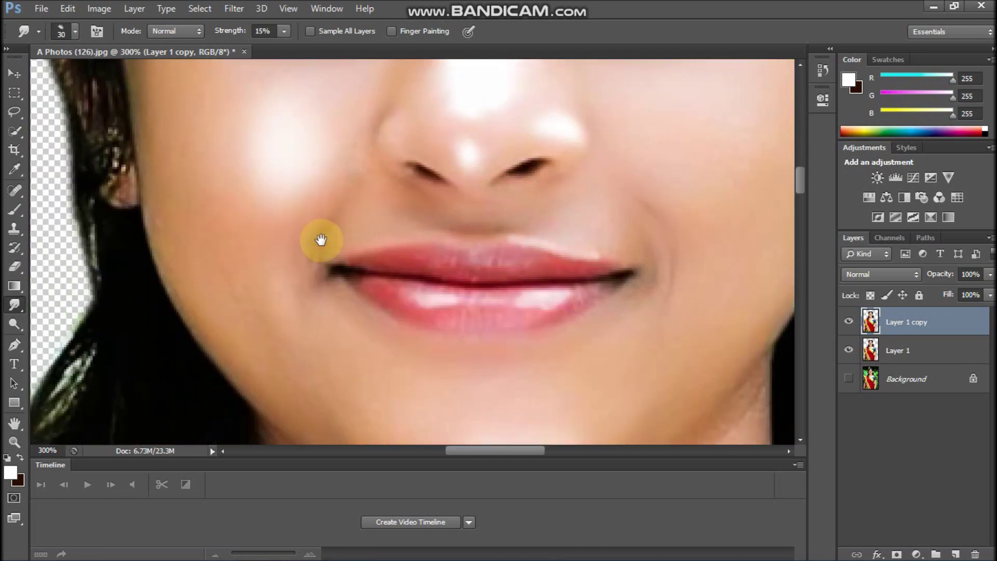
- Dab white highlights on the side of the neck with a 40 px brush at 41% opacity and smudge them in
drag(417, 301, 250, 130)
drag(441, 187, 592, 253)
click(14, 209)
click(564, 195)
click(589, 271)
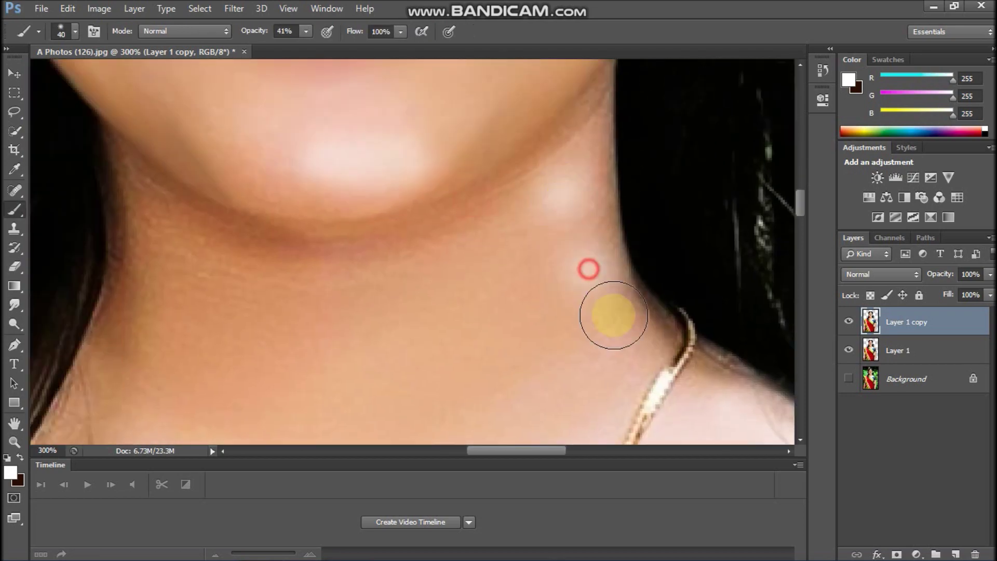
click(14, 304)
drag(547, 202, 495, 245)
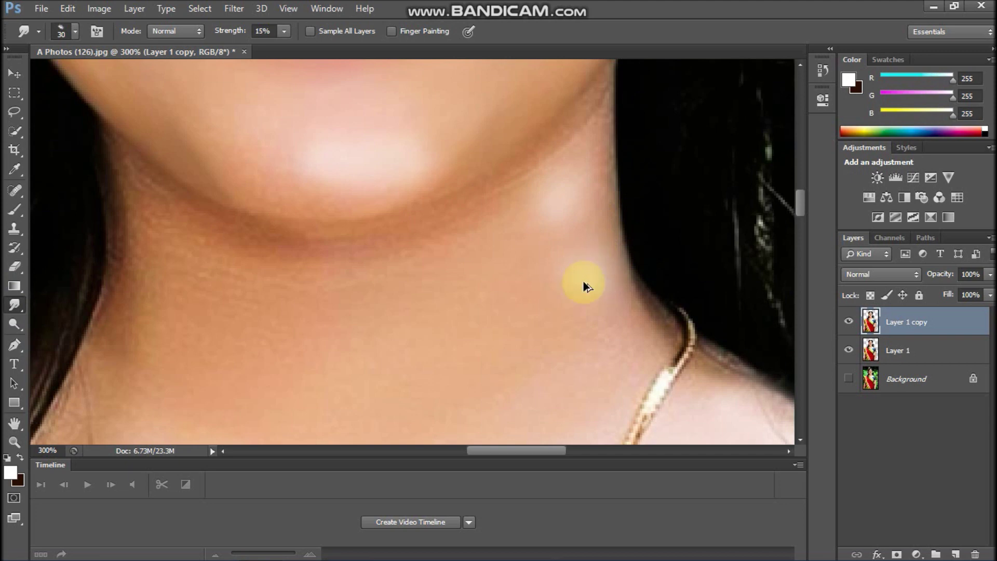
- Undo the white dabs on the side of the neck and smudge the skin just below the jawline
key(ctrl+alt+z)
key(ctrl+alt+z)
mouse_move(594, 155)
mouse_down()
mouse_move(563, 163)
mouse_move(442, 244)
mouse_up()
drag(353, 264, 252, 261)
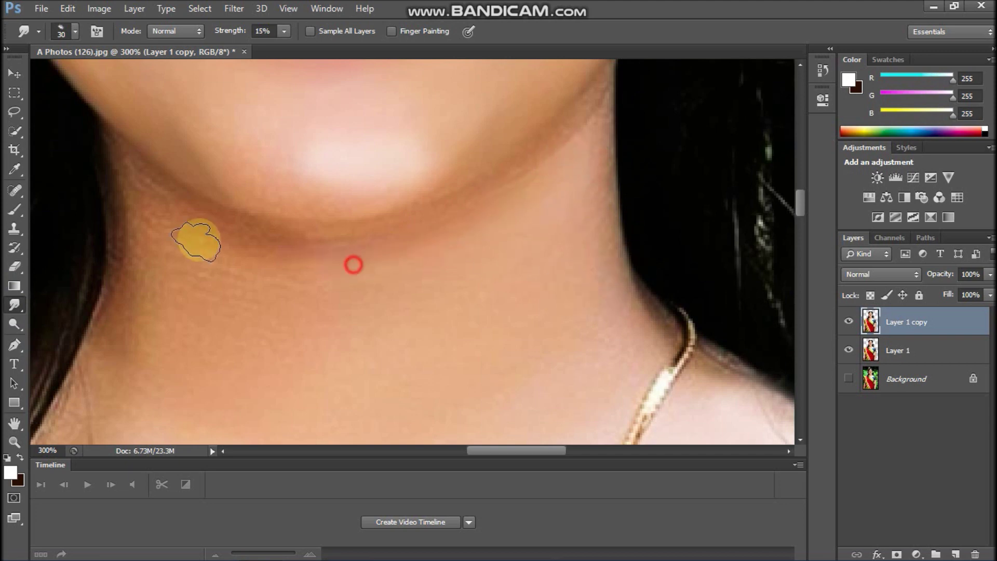
drag(601, 185, 623, 271)
drag(524, 265, 496, 263)
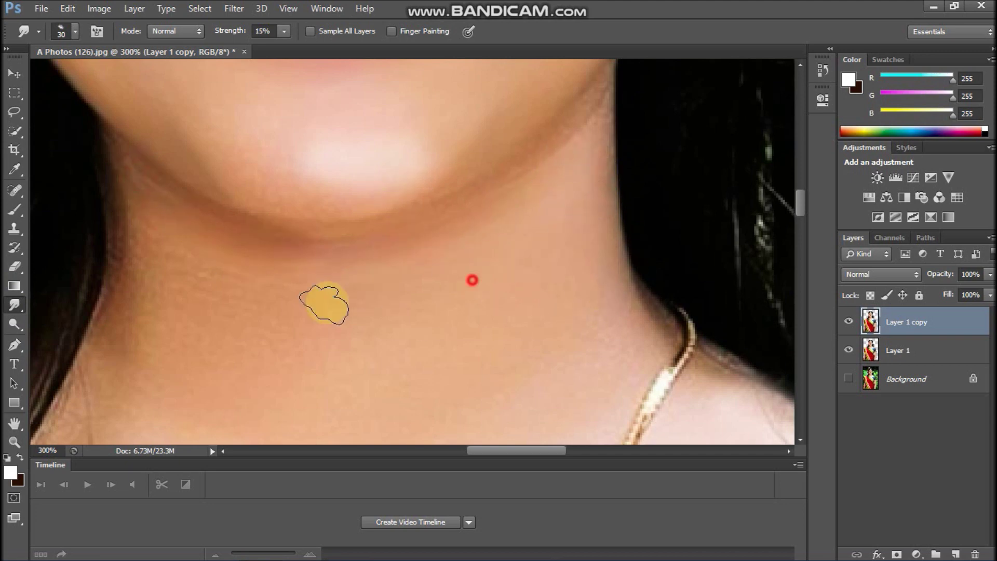
- Smudge the skin across the middle and lower neck with the 30 px Smudge tool at 15% strength
drag(659, 311, 733, 236)
drag(679, 307, 630, 396)
drag(604, 264, 556, 308)
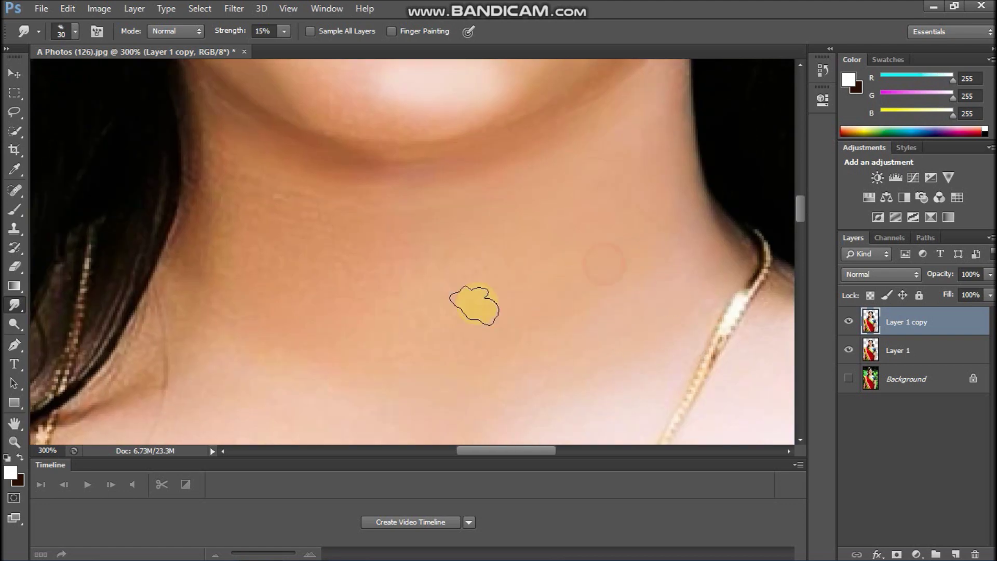
drag(211, 216, 208, 166)
drag(247, 261, 321, 275)
drag(389, 288, 278, 259)
mouse_move(400, 356)
mouse_down()
mouse_move(505, 340)
mouse_move(559, 312)
mouse_up()
mouse_move(365, 267)
mouse_down()
mouse_move(334, 303)
mouse_move(343, 321)
mouse_move(354, 203)
mouse_up()
- Smudge the skin from the base of the neck down the upper chest to the red saree border
drag(654, 205, 408, 301)
drag(514, 301, 585, 183)
drag(471, 237, 418, 245)
drag(229, 228, 354, 146)
drag(274, 198, 260, 151)
drag(221, 184, 290, 228)
drag(532, 381, 489, 358)
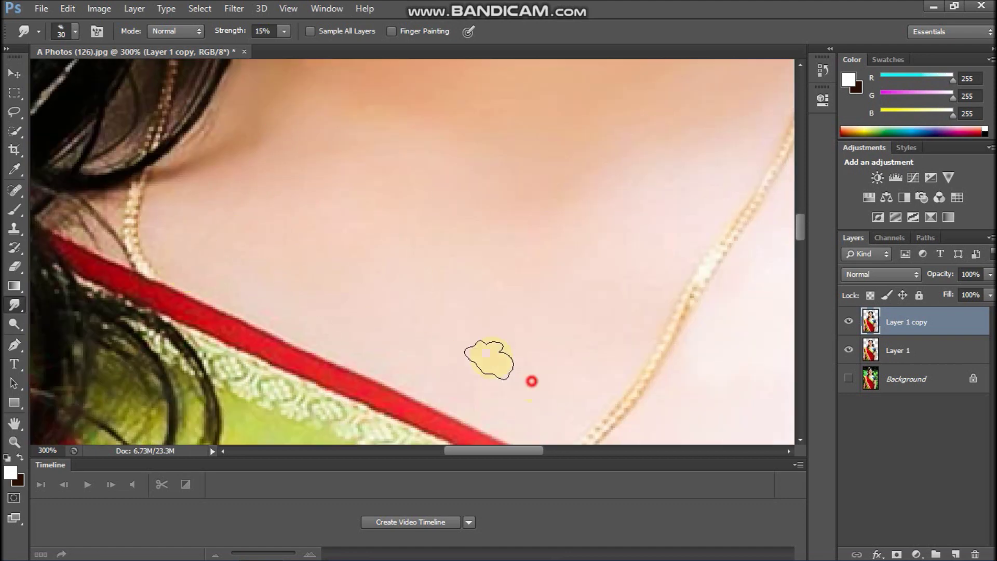
- Smudge the shoulder skin between the necklace and the blouse, blending away the stray hairs along its edge
drag(660, 169, 384, 65)
drag(725, 132, 301, 197)
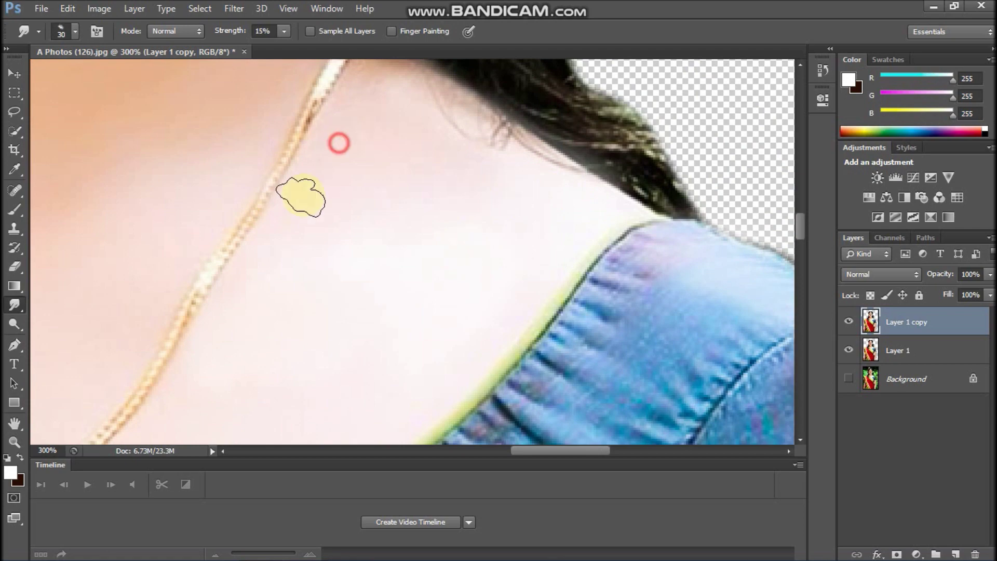
drag(476, 153, 452, 190)
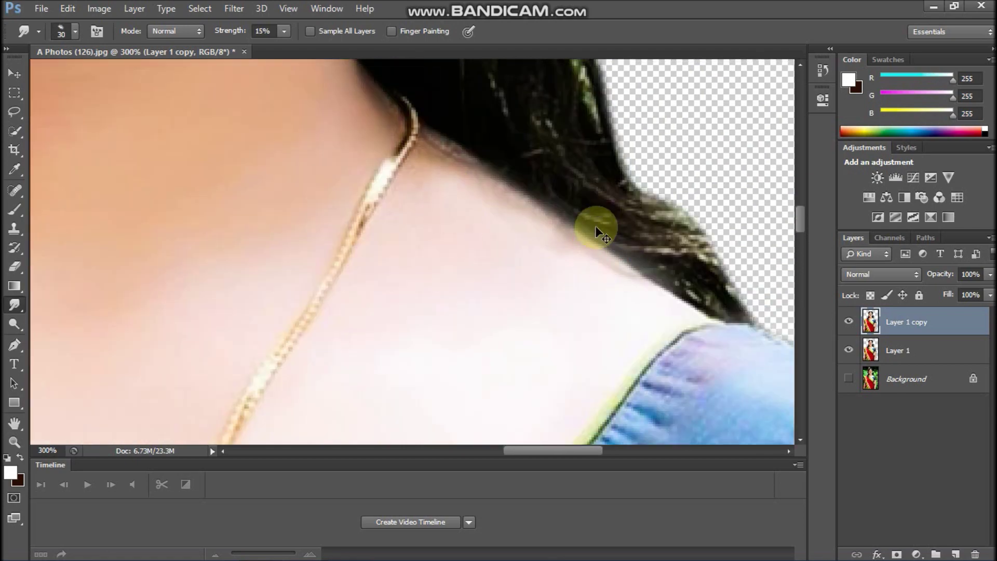
- Smudge the upper lip and its outline with a 10 px brush at 15% strength
key(ctrl+1)
drag(363, 134, 535, 245)
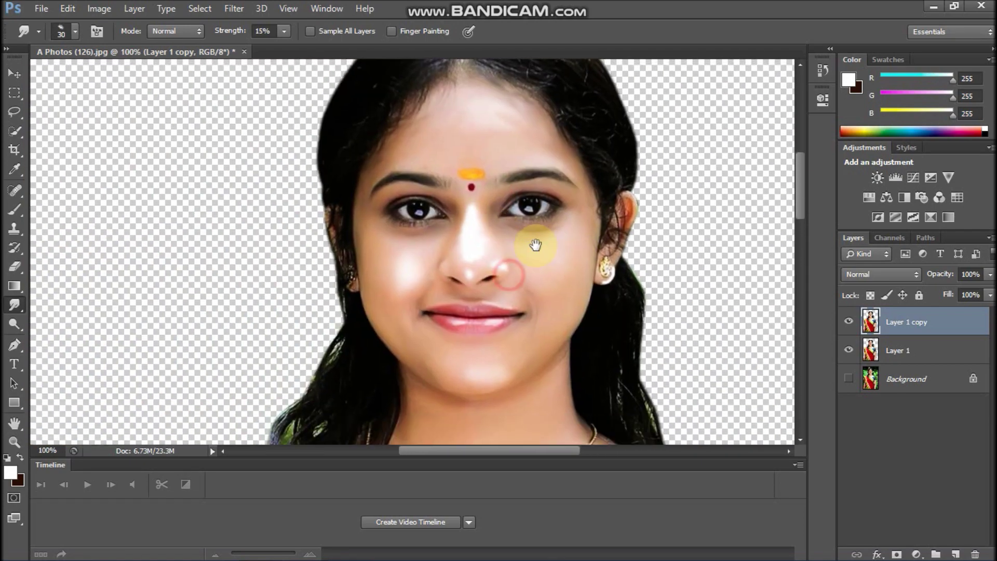
scroll(535, 246, up, 3)
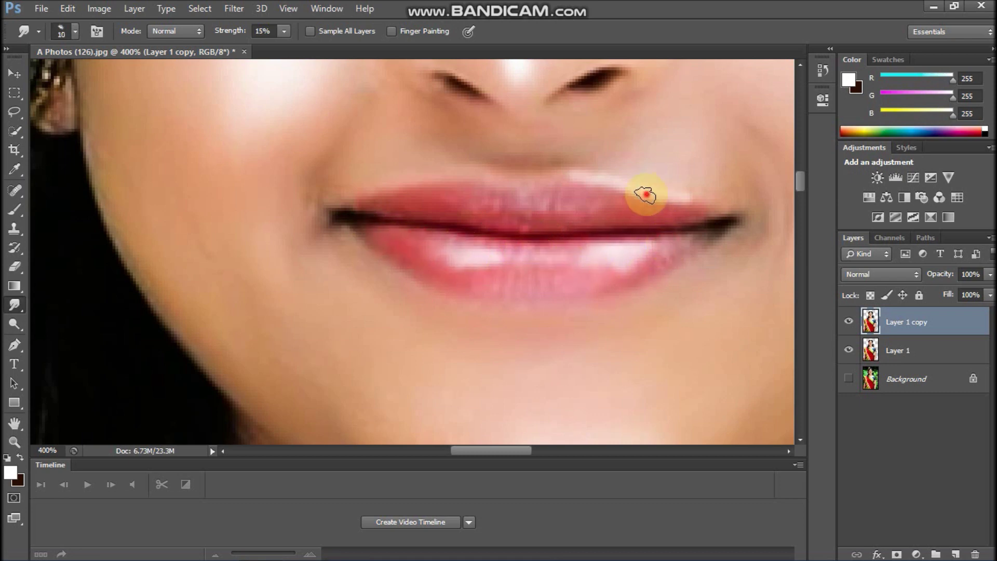
mouse_move(560, 179)
mouse_down()
mouse_move(724, 207)
mouse_move(535, 213)
mouse_up()
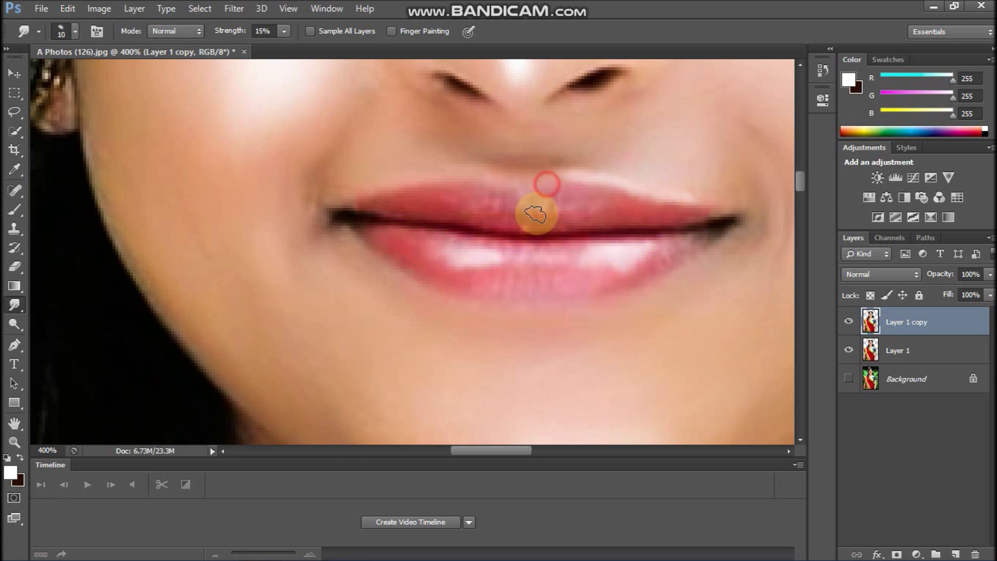
drag(499, 208, 486, 213)
drag(532, 220, 527, 188)
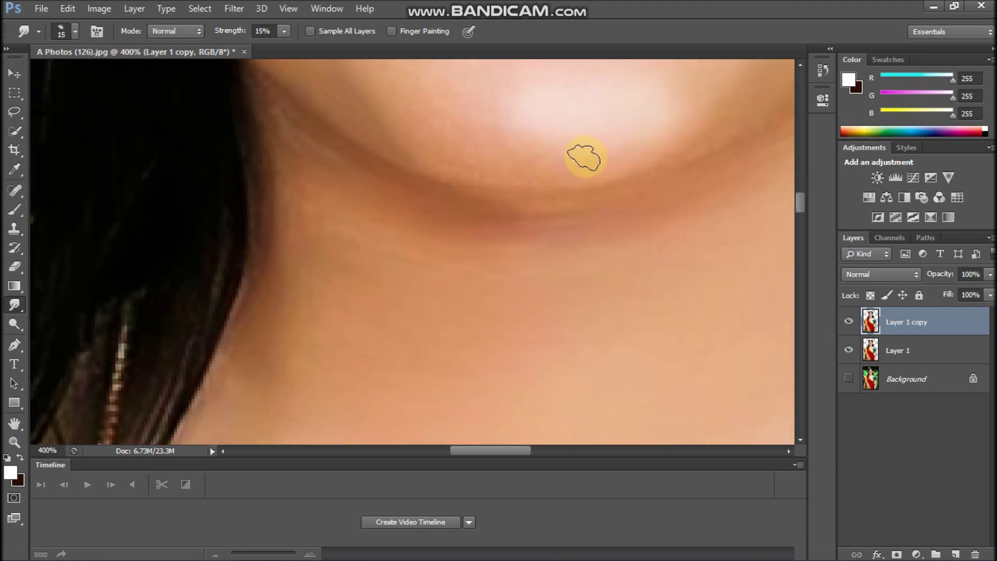
- Smooth the shadow under the chin and the neck skin beside the left-hand hair with 15 to 20 px smudge strokes
mouse_move(420, 131)
mouse_down()
mouse_move(451, 252)
mouse_move(326, 212)
mouse_up()
drag(247, 173, 314, 260)
drag(628, 164, 552, 231)
drag(600, 147, 414, 271)
drag(306, 148, 390, 218)
drag(296, 200, 456, 98)
drag(394, 205, 318, 134)
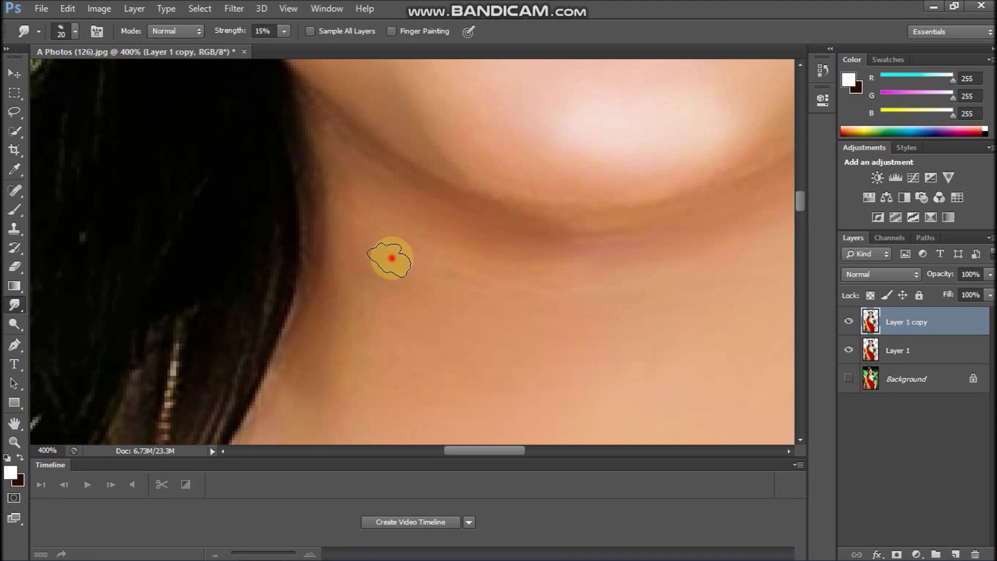
drag(608, 282, 422, 95)
drag(497, 253, 483, 148)
- Smudge along the gold necklace chain with a 10 px brush
drag(769, 224, 493, 218)
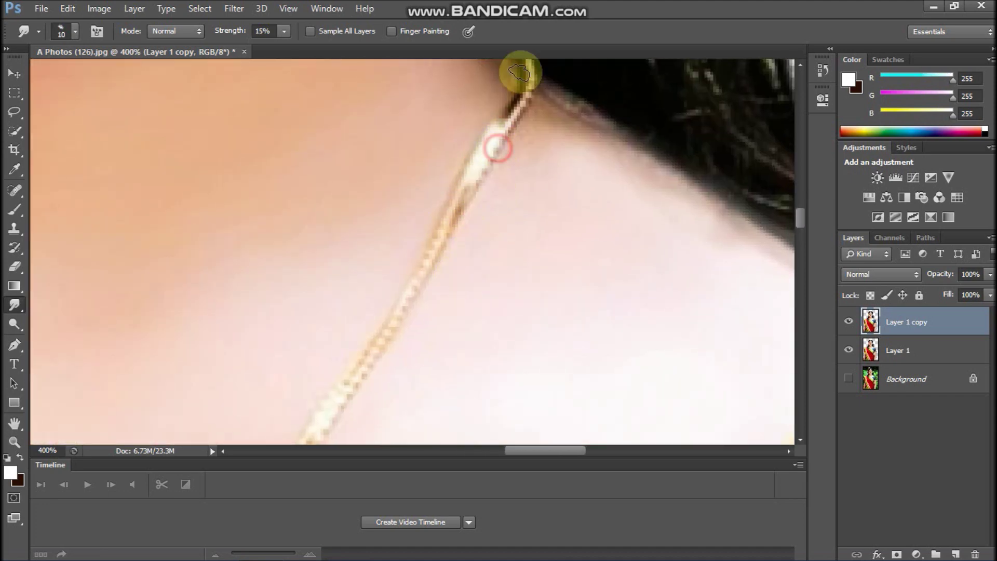
drag(505, 115, 524, 158)
drag(500, 247, 568, 212)
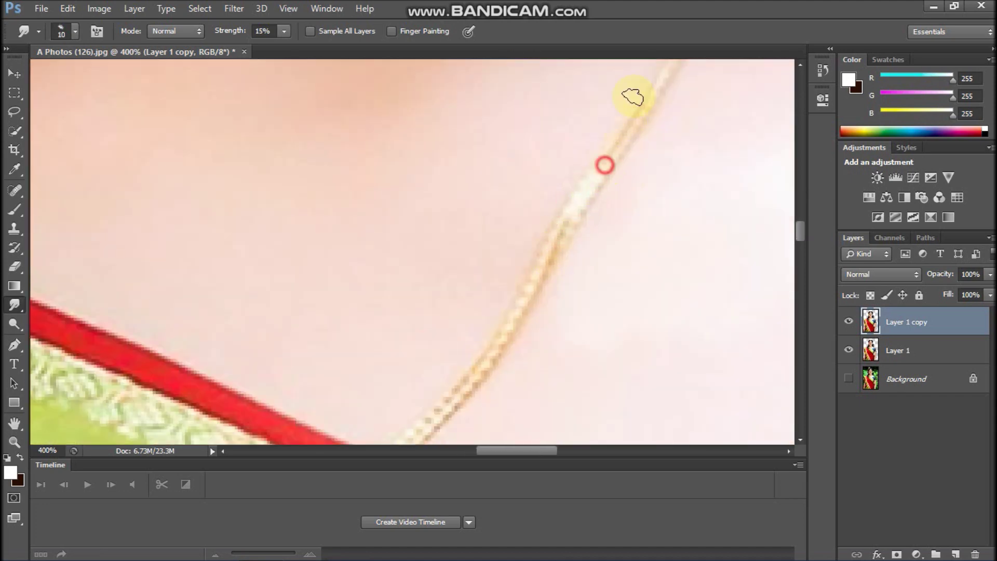
drag(602, 165, 533, 281)
- Smudge the red saree border and the hair strands lying over the saree, raising the smudge strength to 32%
drag(462, 321, 349, 250)
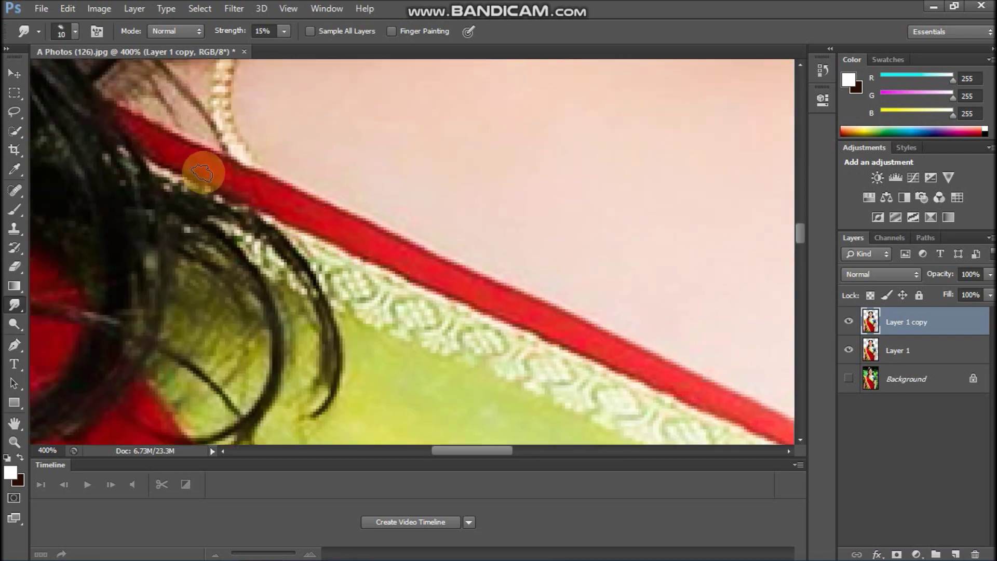
drag(211, 255, 347, 143)
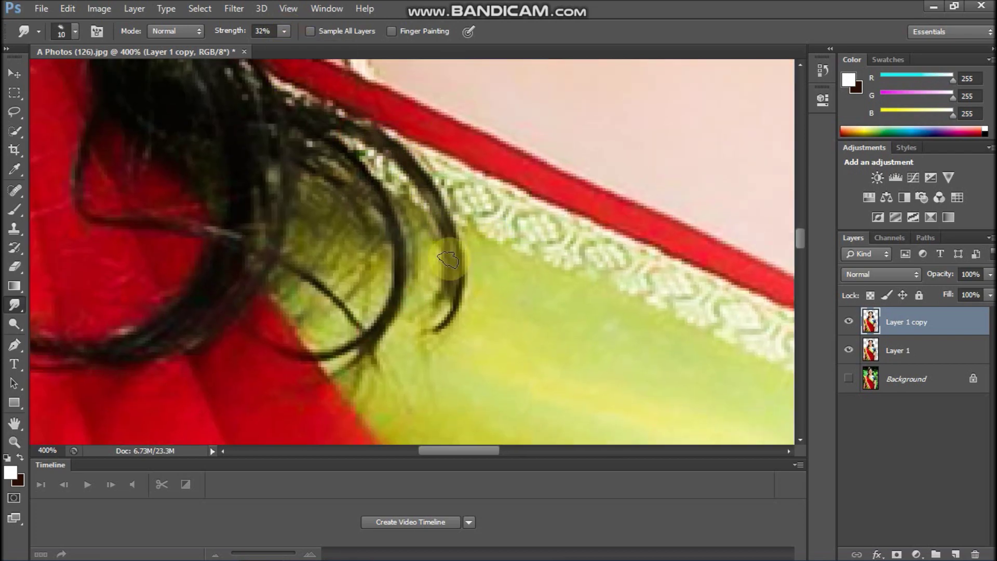
drag(271, 348, 429, 182)
- Smudge both eyebrows and refine the eyes with the 10 px brush at 32% strength
mouse_move(360, 97)
mouse_down()
mouse_move(383, 167)
mouse_move(543, 293)
mouse_move(480, 306)
mouse_up()
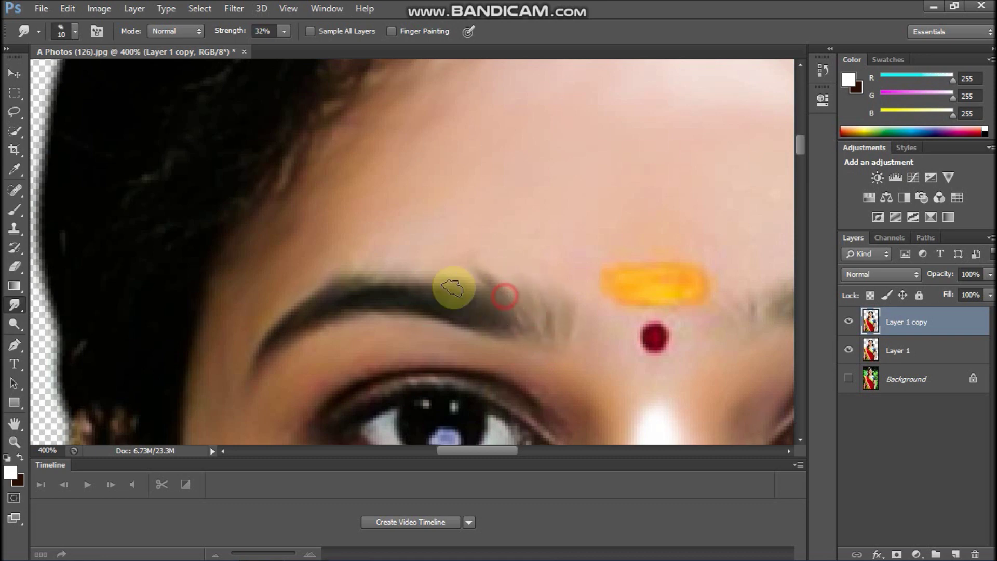
scroll(247, 297, right, 5)
drag(294, 283, 461, 285)
scroll(541, 327, down, 5)
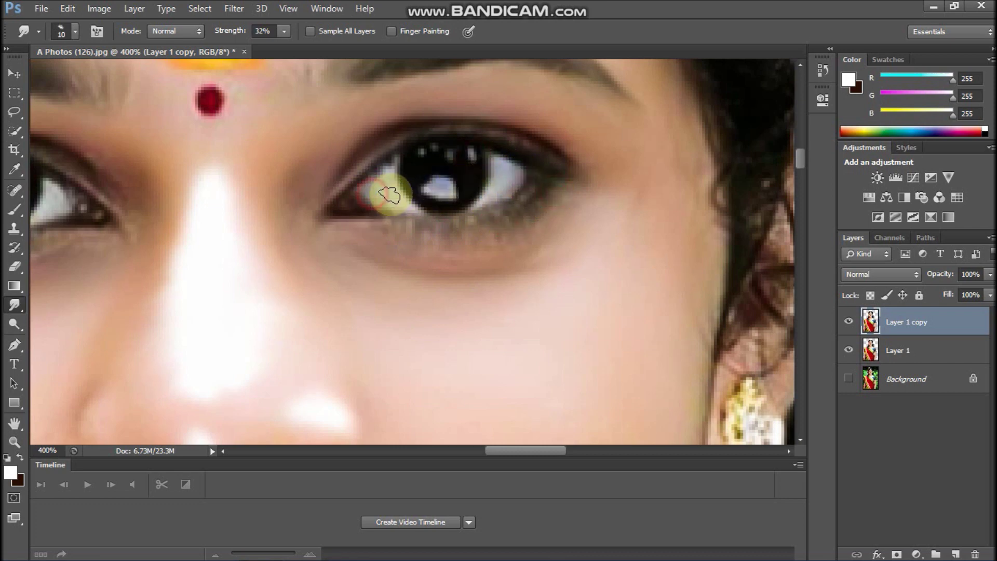
scroll(389, 194, left, 5)
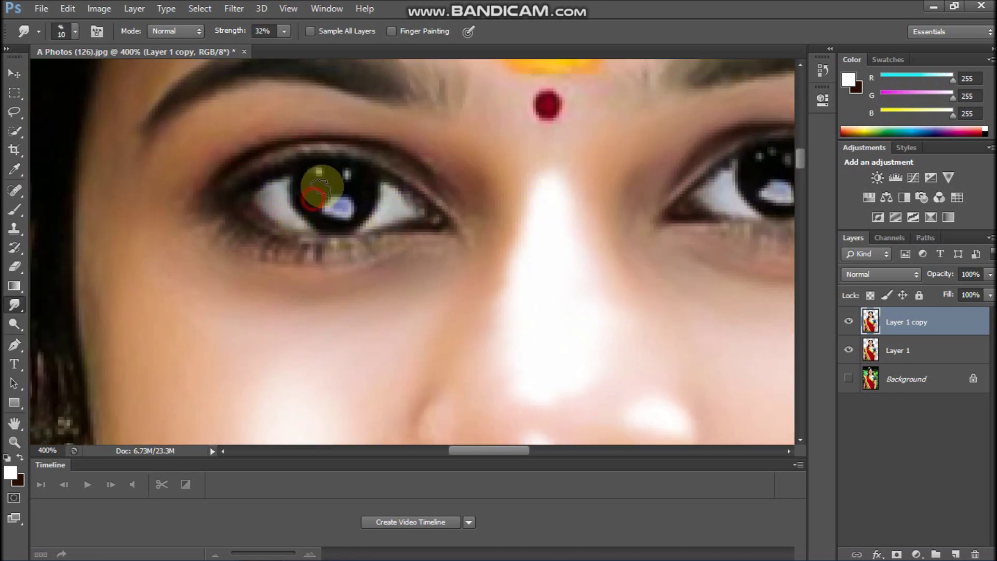
drag(336, 198, 360, 350)
- Smudge the hair on the left-hand side of the parting along the direction of the strands
key(ctrl+minus)
key(ctrl+minus)
drag(419, 92, 436, 269)
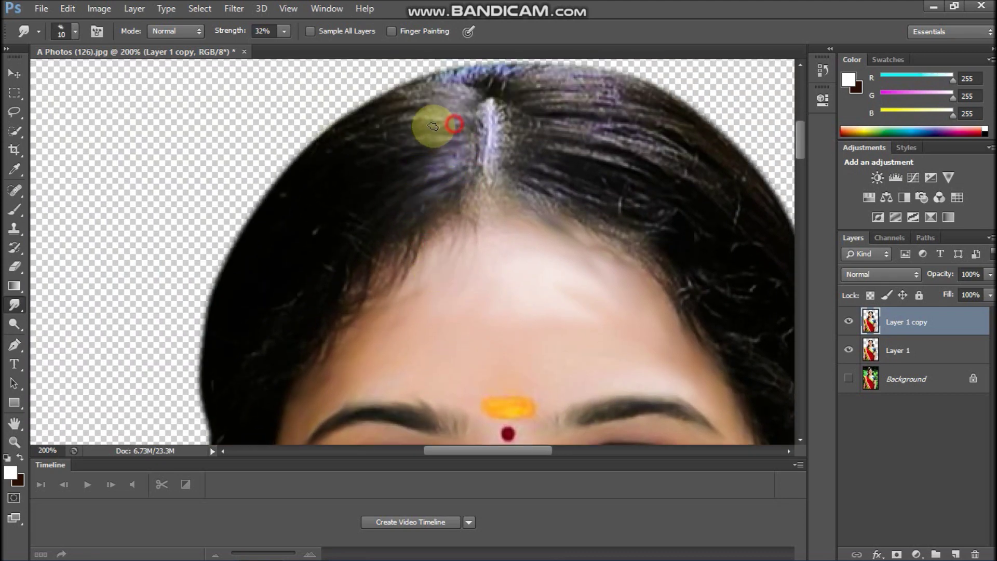
mouse_move(381, 111)
mouse_down()
mouse_move(349, 136)
mouse_move(405, 137)
mouse_move(375, 155)
mouse_up()
mouse_move(420, 214)
mouse_down()
mouse_move(403, 272)
mouse_move(329, 306)
mouse_move(292, 358)
mouse_up()
scroll(515, 193, up, 5)
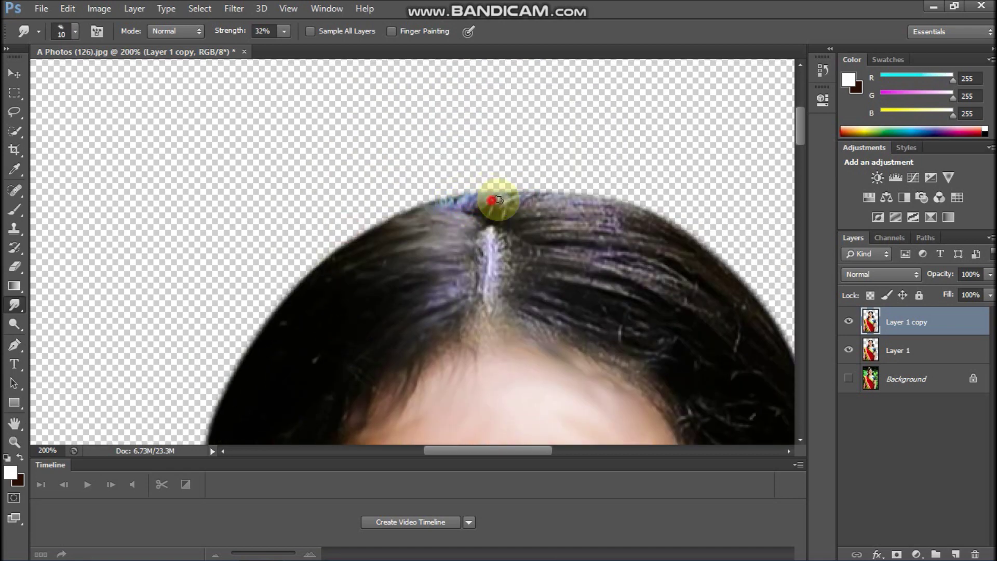
- Smudge the hair on the right-hand side of the parting along its strands, enlarging the brush to 20 px
mouse_move(528, 242)
mouse_down()
mouse_move(608, 240)
mouse_move(552, 260)
mouse_up()
drag(550, 301, 590, 334)
drag(642, 298, 609, 307)
scroll(609, 307, down, 2)
scroll(608, 306, right, 2)
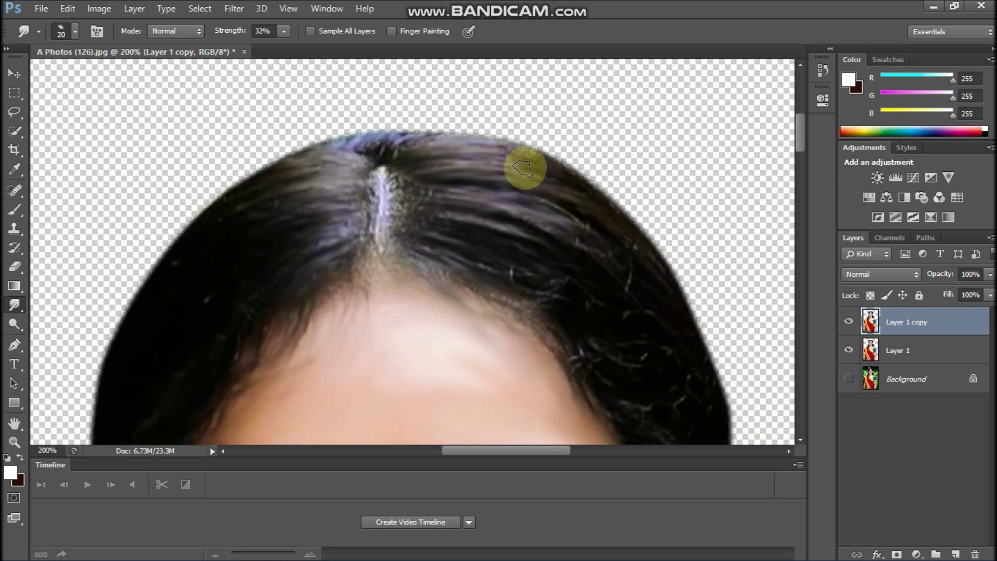
mouse_move(574, 268)
mouse_down()
mouse_move(605, 312)
mouse_move(483, 238)
mouse_move(590, 300)
mouse_up()
drag(457, 186, 508, 208)
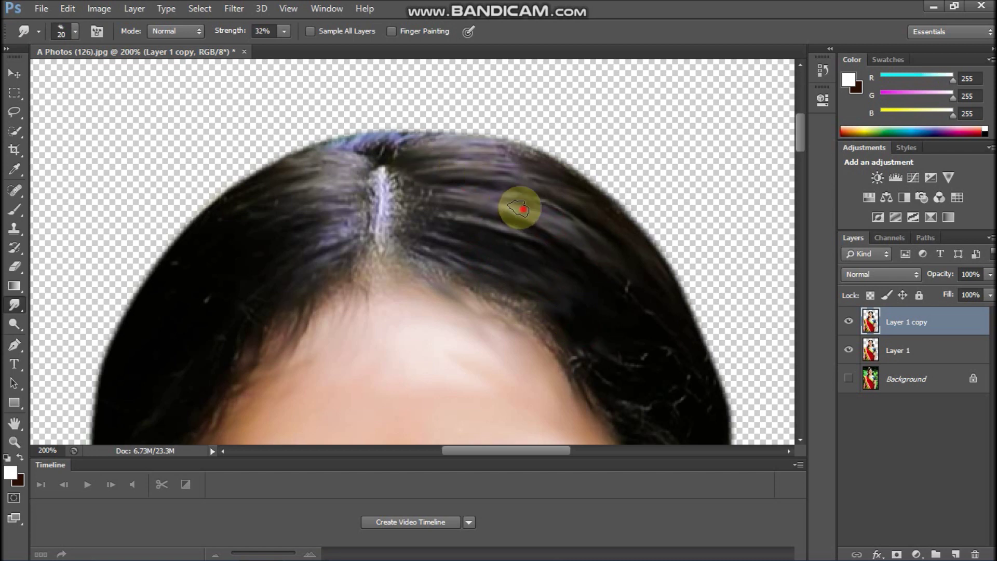
- Blend the flyaway strands in the right-hand hair from the crown down towards the ear
drag(503, 165, 592, 218)
drag(667, 298, 637, 210)
drag(535, 238, 576, 296)
drag(640, 254, 674, 296)
scroll(707, 387, down, 2)
drag(597, 290, 630, 347)
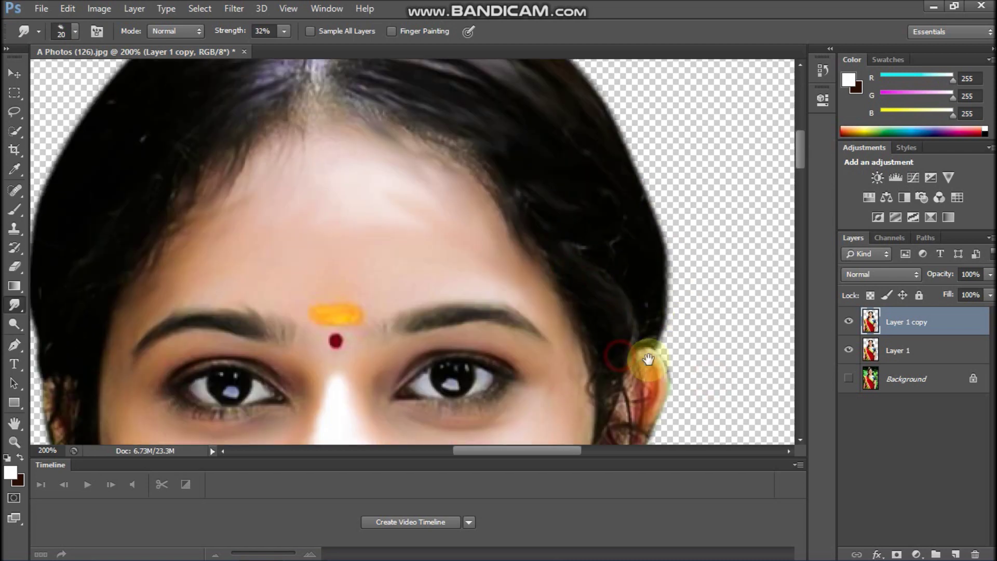
- Switch the Smudge tool to a flat fan bristle tip at 20 px for the hair beside the neck
scroll(630, 347, down, 4)
drag(652, 390, 575, 277)
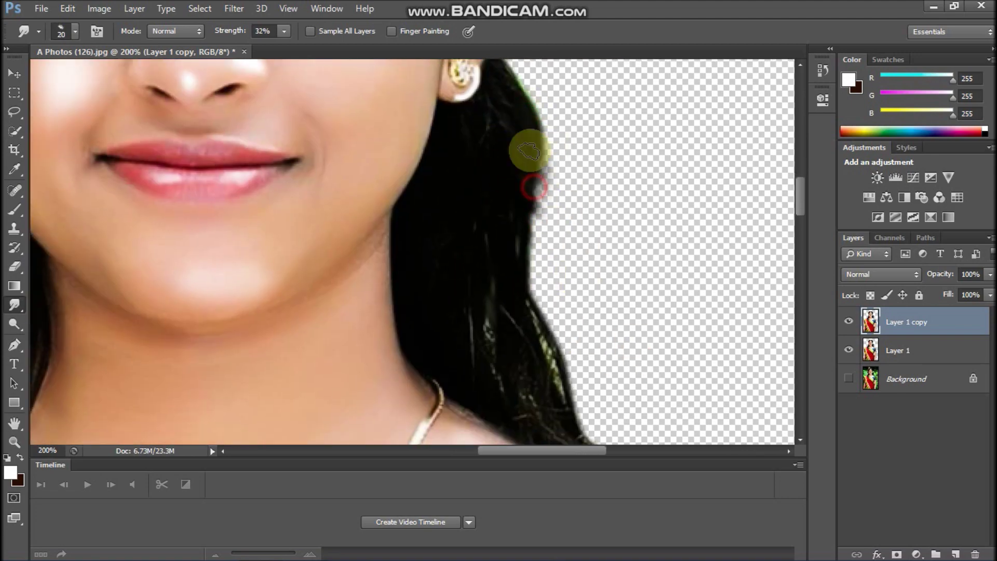
right_click(576, 172)
click(675, 323)
key(Return)
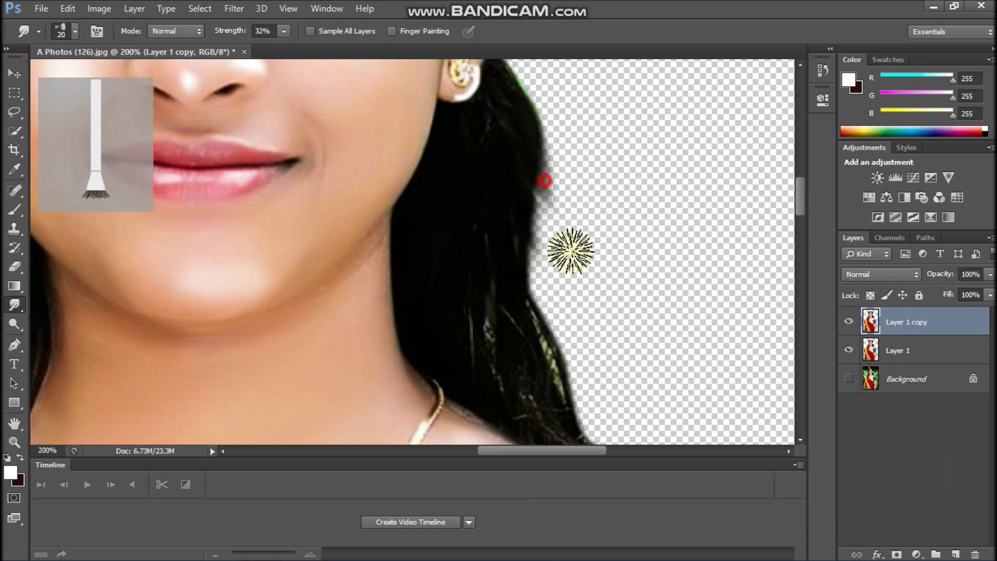
right_click(544, 263)
click(909, 369)
key(Return)
- Smudge the right-hand hair and its outer edge into soft strands down to the shoulder
drag(525, 218, 567, 260)
drag(514, 311, 516, 341)
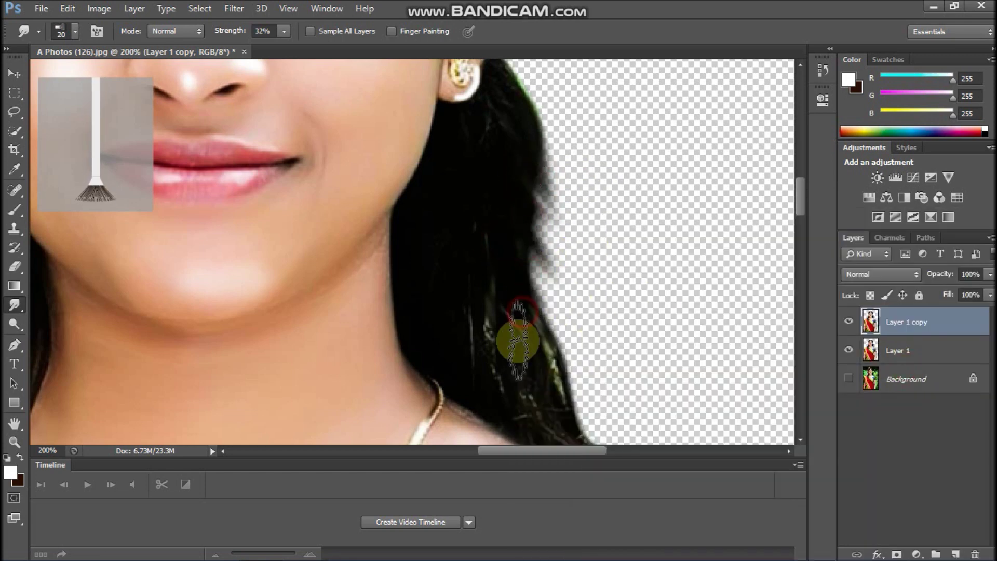
drag(571, 407, 527, 331)
drag(456, 291, 574, 357)
drag(550, 389, 455, 287)
drag(323, 134, 367, 214)
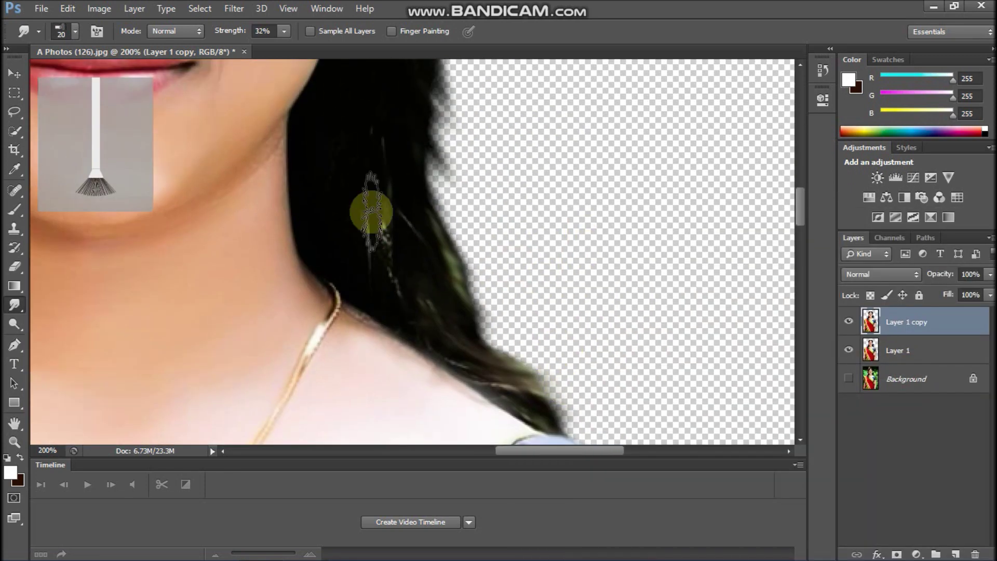
mouse_move(438, 229)
mouse_down()
mouse_move(445, 271)
mouse_move(493, 287)
mouse_up()
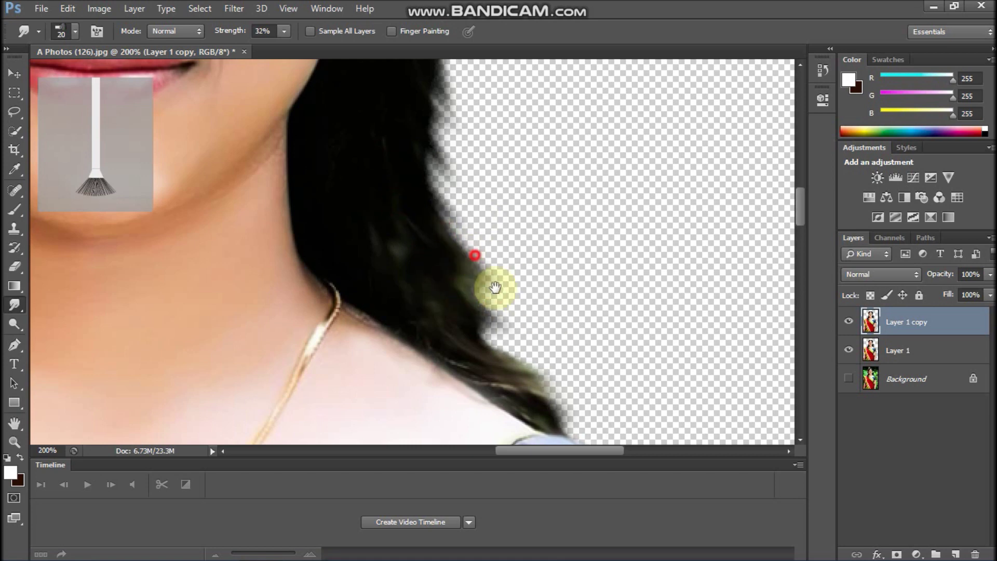
- Smudge the long hair on the left-hand side of the neck downwards with the fan bristle tip
drag(296, 211, 647, 265)
drag(366, 183, 311, 213)
mouse_move(389, 210)
mouse_down()
mouse_move(301, 303)
mouse_move(448, 217)
mouse_up()
mouse_move(395, 207)
mouse_down()
mouse_move(331, 292)
mouse_move(318, 367)
mouse_up()
mouse_move(360, 263)
mouse_down()
mouse_move(308, 320)
mouse_move(302, 423)
mouse_up()
drag(321, 364, 376, 256)
mouse_move(376, 256)
mouse_down()
mouse_move(357, 342)
mouse_move(382, 216)
mouse_up()
drag(382, 216, 373, 291)
- Smudge the lower locks of the left-hand hair where they fall over the shoulder and saree
drag(414, 430, 462, 304)
drag(455, 360, 416, 432)
drag(504, 285, 553, 179)
drag(453, 317, 425, 370)
drag(520, 322, 520, 218)
drag(390, 296, 422, 405)
drag(422, 322, 431, 411)
- Lower the smudge strength to 18% and blend the inner hair strands beside the neck and necklace
click(288, 31)
drag(288, 30, 278, 31)
drag(559, 309, 512, 178)
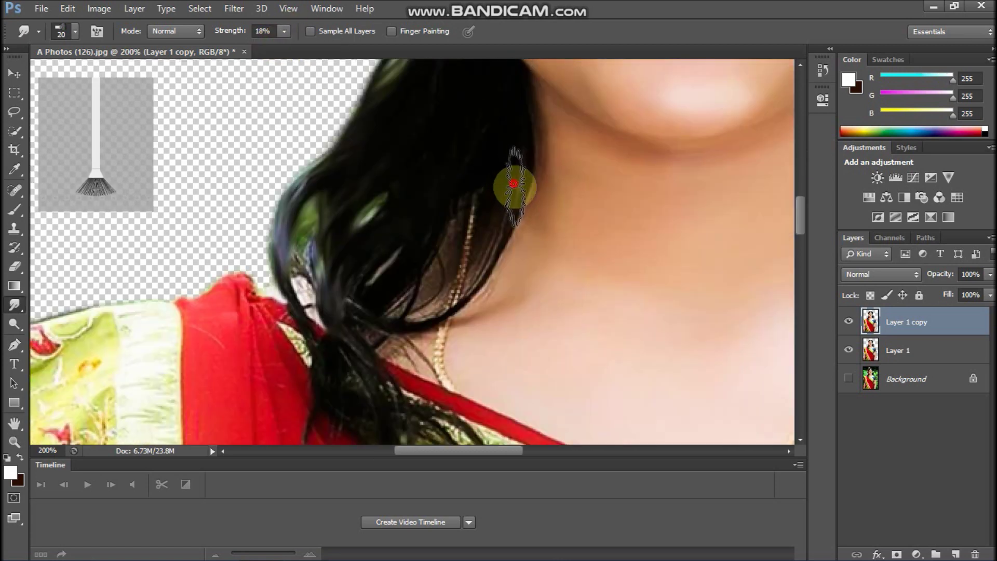
mouse_move(383, 333)
mouse_down()
mouse_move(328, 231)
mouse_move(361, 339)
mouse_up()
drag(397, 193, 384, 283)
- Smudge the red saree pleats with a 20 px round bristle tip at 18% strength
scroll(465, 218, down, 5)
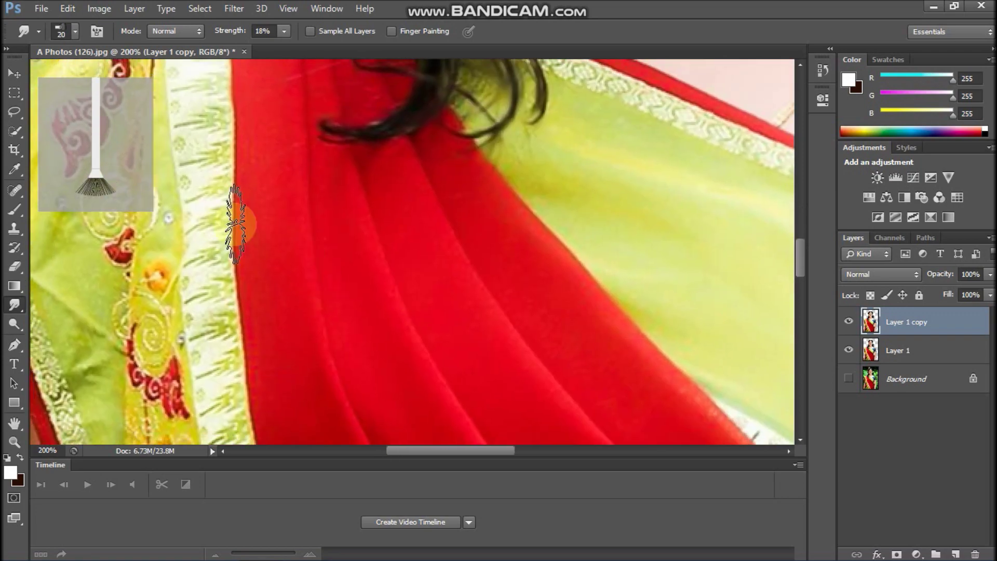
scroll(372, 241, down, 3)
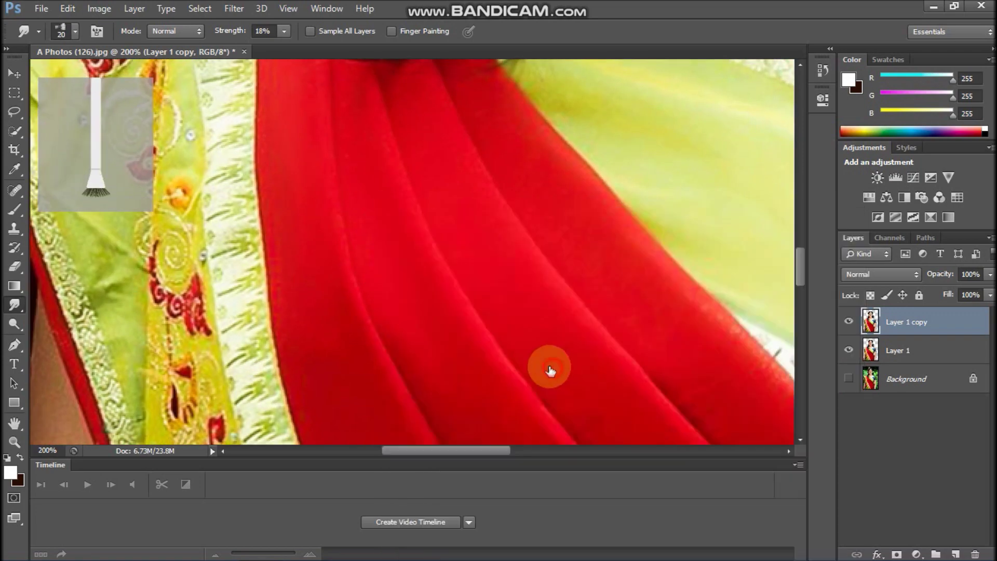
drag(322, 363, 455, 364)
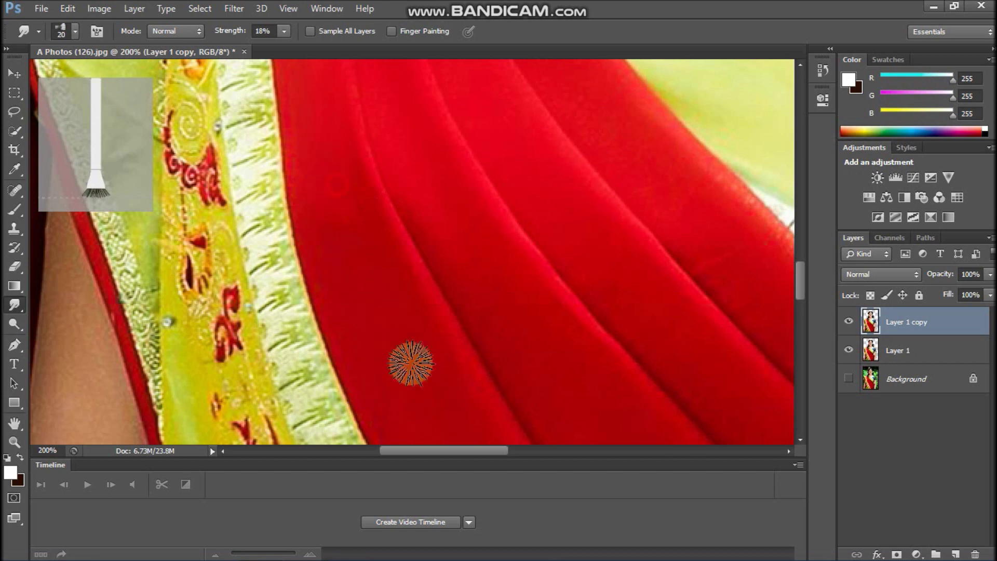
drag(396, 329, 304, 164)
- Switch to a soft round 30 px tip at 26% strength and smooth the red saree pleats
right_click(378, 232)
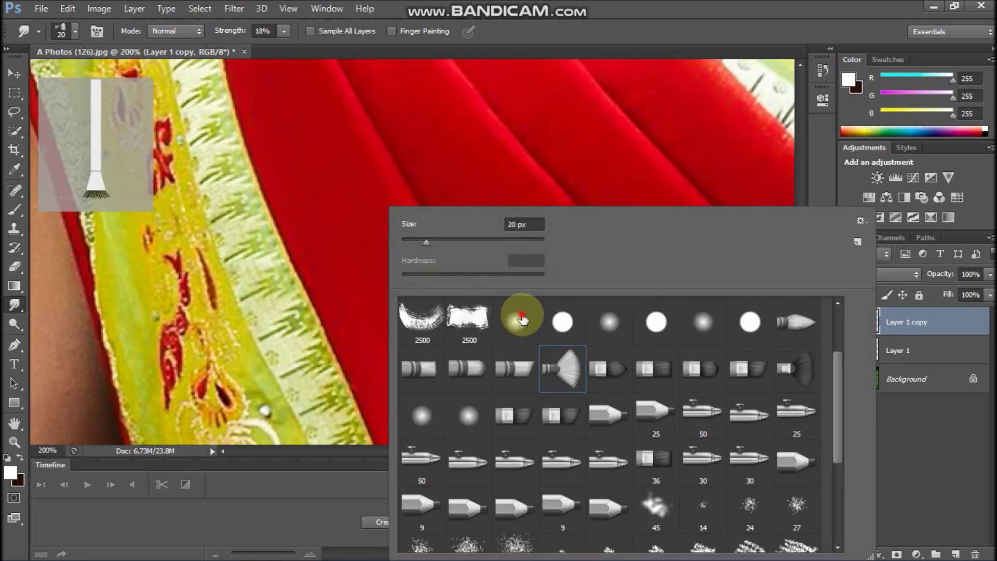
double_click(518, 319)
drag(284, 32, 290, 45)
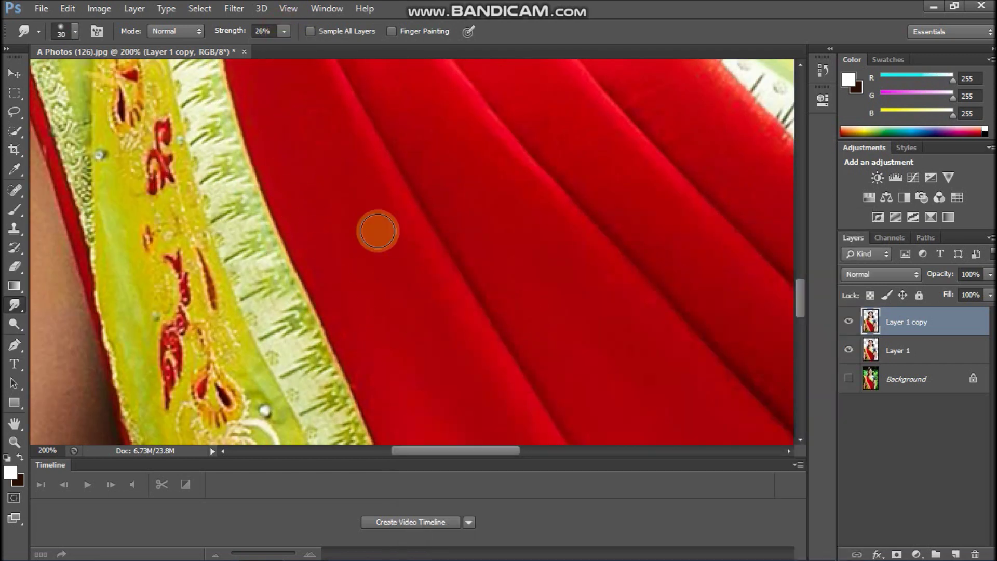
drag(566, 78, 525, 233)
key(ctrl+minus)
key(ctrl+minus)
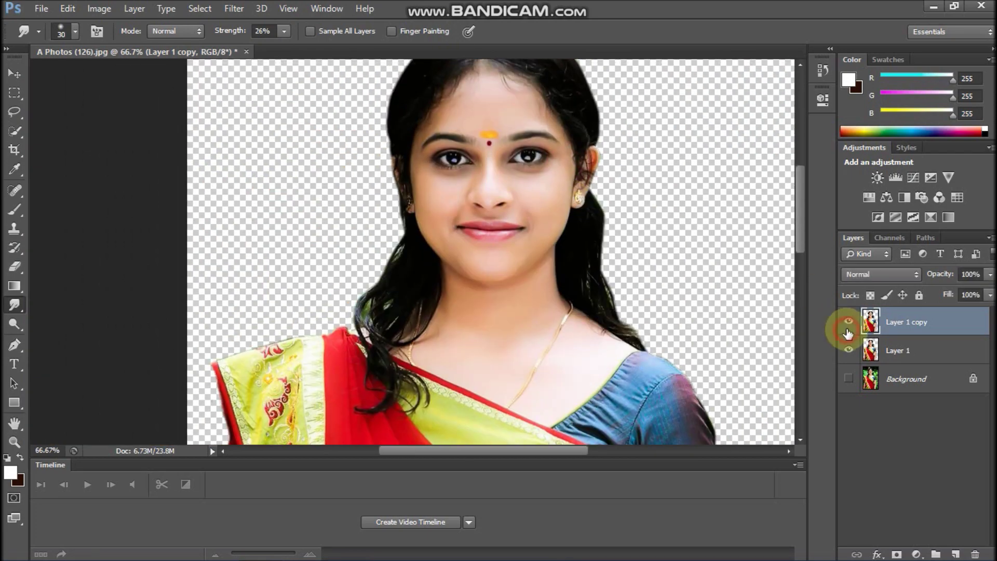
- Toggle the visibility of the smudged Layer 1 copy to compare it with the layer beneath
click(848, 333)
click(848, 333)
click(848, 332)
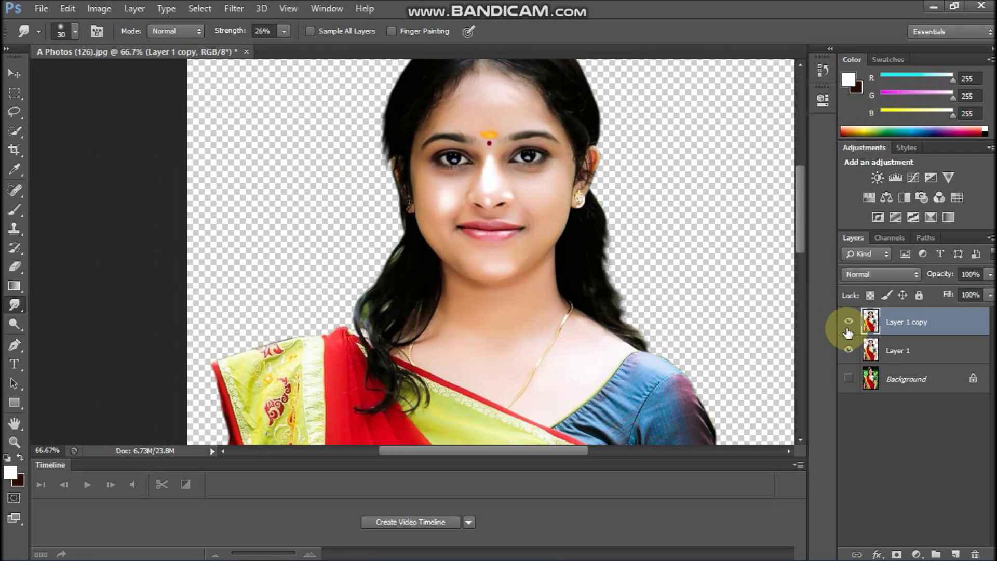
- Choose an irregular textured 45 px brush tip for smudging the blue blouse
drag(639, 393, 507, 207)
key(ctrl+plus)
key(ctrl+plus)
drag(628, 241, 327, 112)
key(ctrl+plus)
key(bracketleft)
right_click(424, 226)
scroll(597, 445, down, 4)
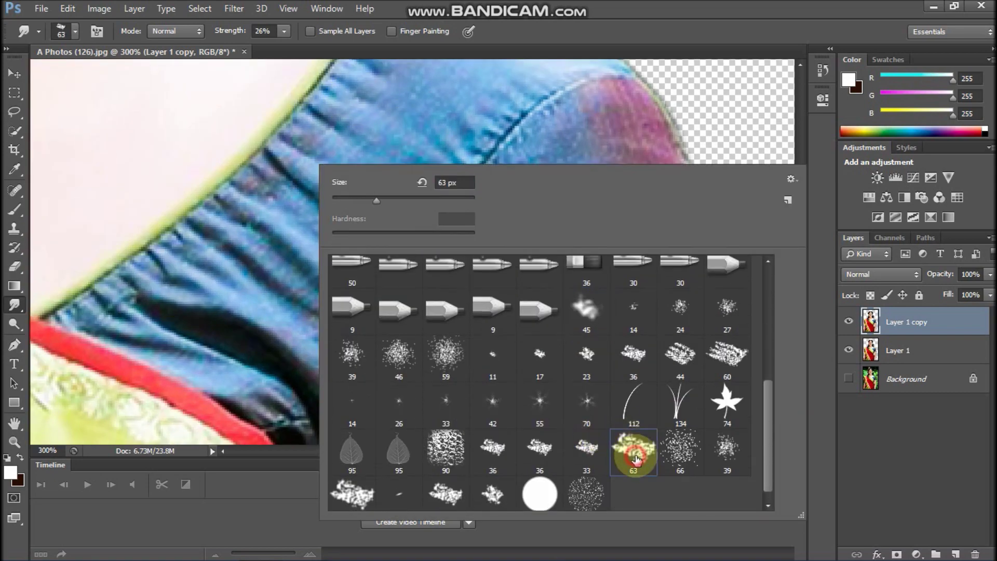
double_click(630, 514)
right_click(577, 200)
double_click(768, 334)
- Lower the smudge strength to 16% and smooth the blouse fabric from the neckline across the shoulder and sleeve
click(345, 114)
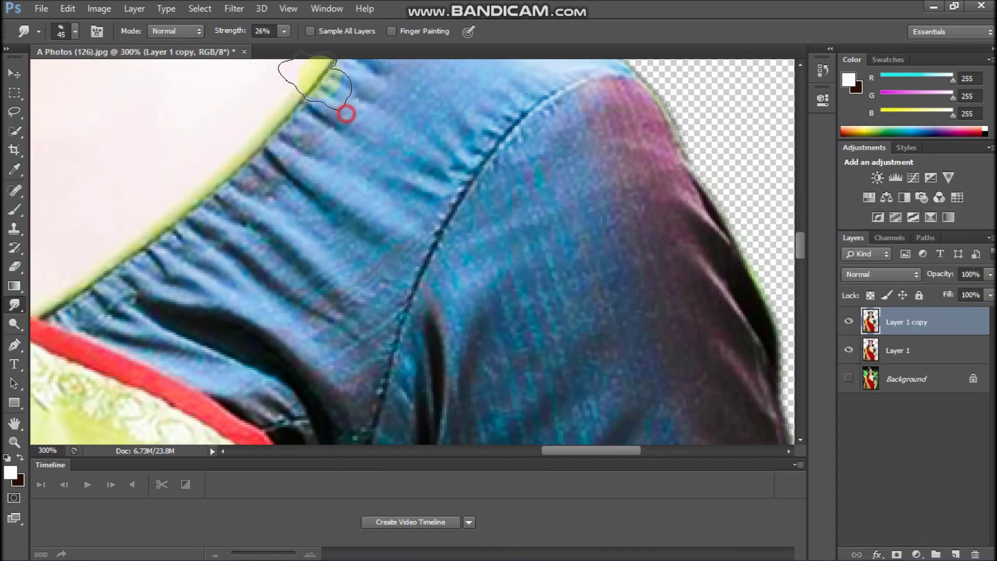
drag(280, 50, 276, 50)
mouse_move(374, 197)
mouse_down()
mouse_move(356, 223)
mouse_move(255, 218)
mouse_up()
mouse_move(624, 117)
mouse_down()
mouse_move(746, 293)
mouse_move(724, 316)
mouse_up()
drag(604, 210, 605, 106)
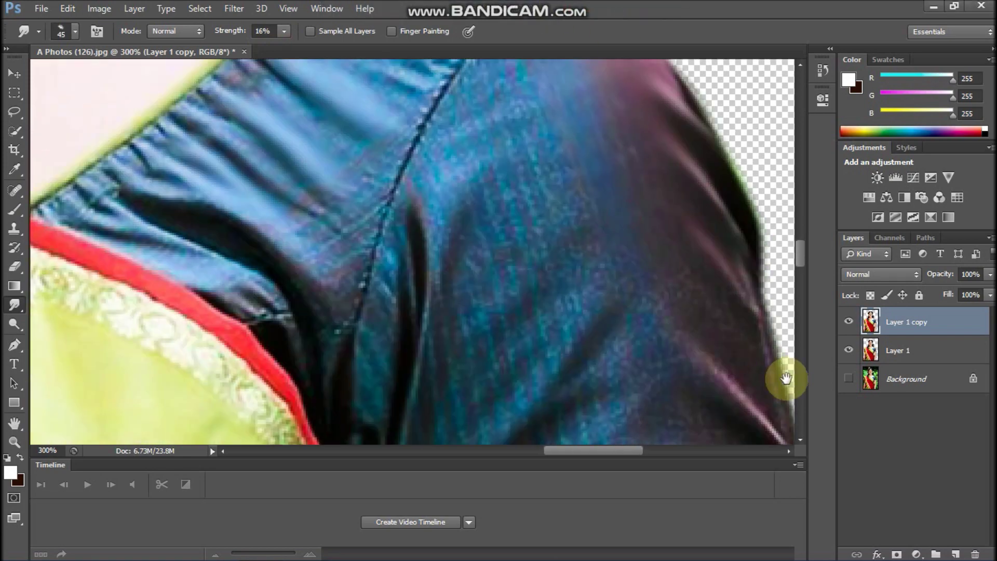
- Reduce the smudge tip to 25 px and smooth the dark outer side of the blue sleeve
drag(787, 379, 469, 275)
key([)
key(bracketleft)
key(bracketleft)
key(bracketleft)
key(bracketleft)
key(bracketleft)
key(bracketright)
key(bracketright)
drag(432, 232, 357, 159)
drag(421, 172, 492, 128)
drag(511, 323, 453, 283)
drag(493, 235, 395, 159)
- Smudge the textured blue fabric across the middle of the sleeve along its folds
drag(333, 369, 405, 291)
drag(331, 313, 403, 233)
drag(380, 213, 332, 166)
drag(193, 259, 250, 155)
drag(308, 181, 339, 130)
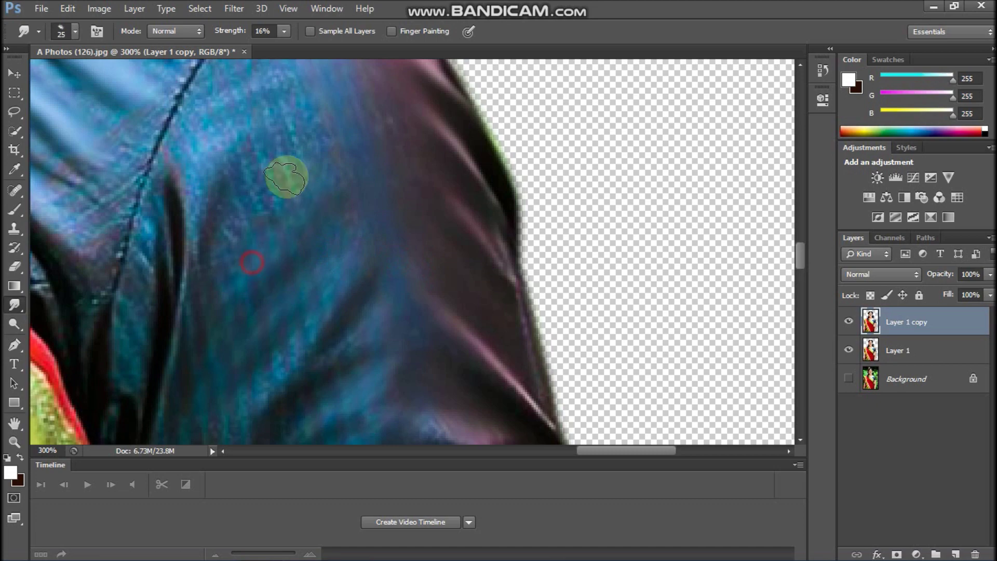
drag(322, 262, 368, 119)
drag(243, 229, 403, 302)
- Smooth the upper sleeve and the fabric folds beside the armhole seam
drag(403, 228, 426, 217)
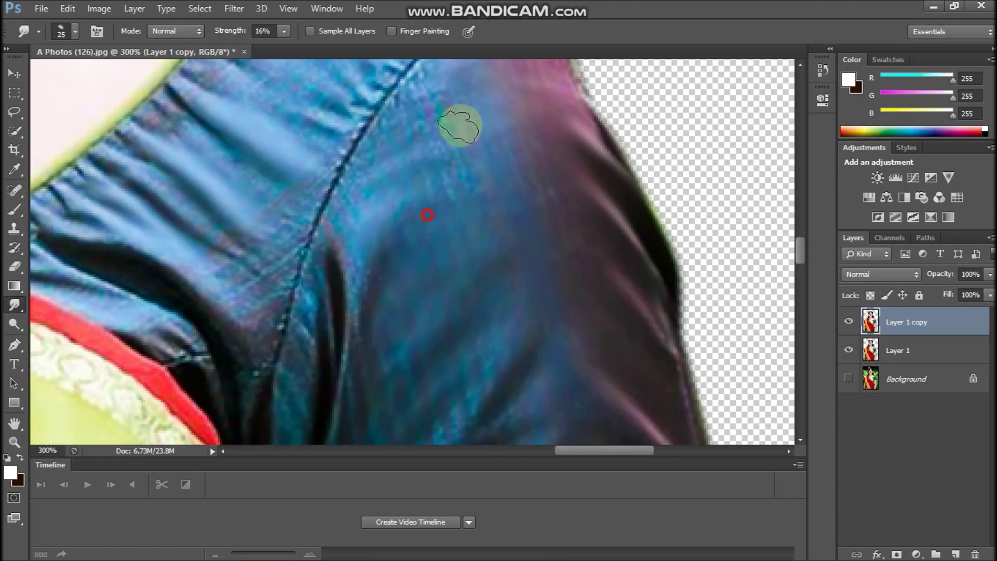
drag(487, 240, 515, 257)
mouse_move(436, 112)
mouse_down()
mouse_move(464, 220)
mouse_move(504, 164)
mouse_up()
mouse_move(480, 212)
mouse_down()
mouse_move(597, 133)
mouse_move(607, 63)
mouse_up()
drag(488, 231, 495, 189)
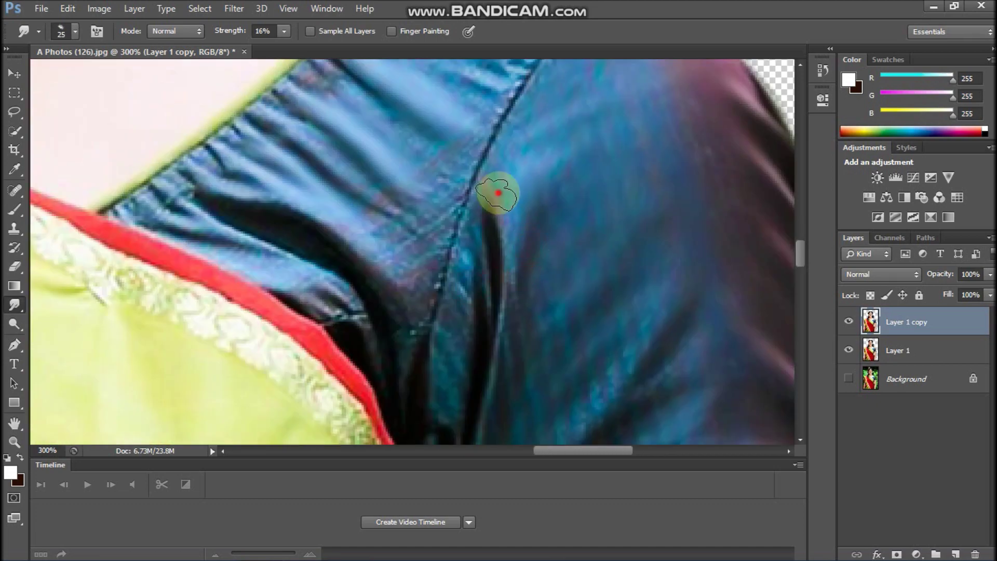
mouse_move(538, 343)
mouse_down()
mouse_move(578, 205)
mouse_move(580, 144)
mouse_up()
- Smudge the dark folds just above the sleeve's yellow hem
drag(666, 232, 590, 141)
drag(645, 264, 738, 212)
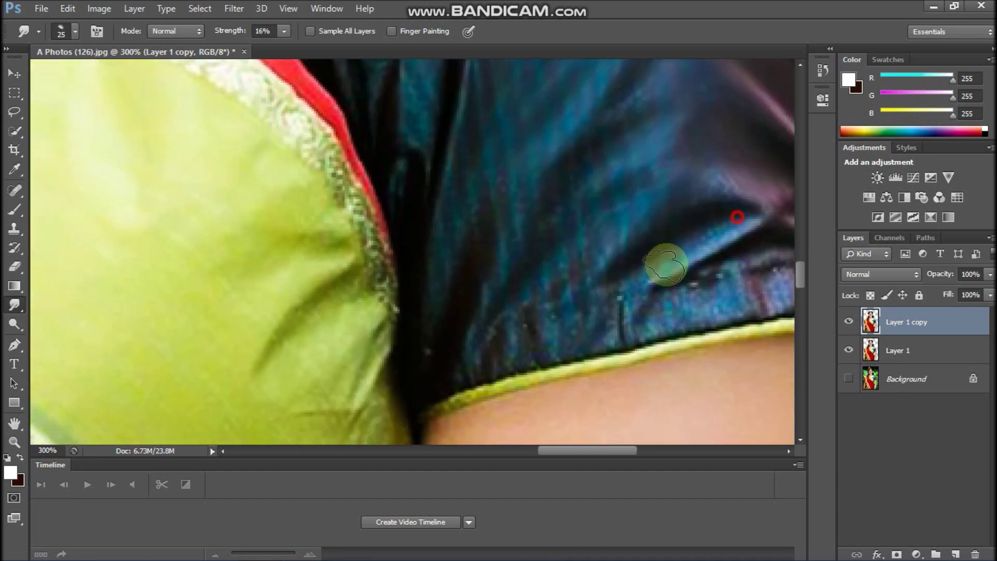
drag(544, 336, 615, 312)
- Enlarge the smudge tip to 45 px and smooth the upper arm skin directly below the sleeve
mouse_move(693, 316)
mouse_down()
mouse_move(624, 234)
mouse_move(550, 72)
mouse_up()
drag(326, 171, 315, 242)
drag(391, 410, 351, 332)
key(])
key(])
key(])
key(])
drag(340, 208, 348, 319)
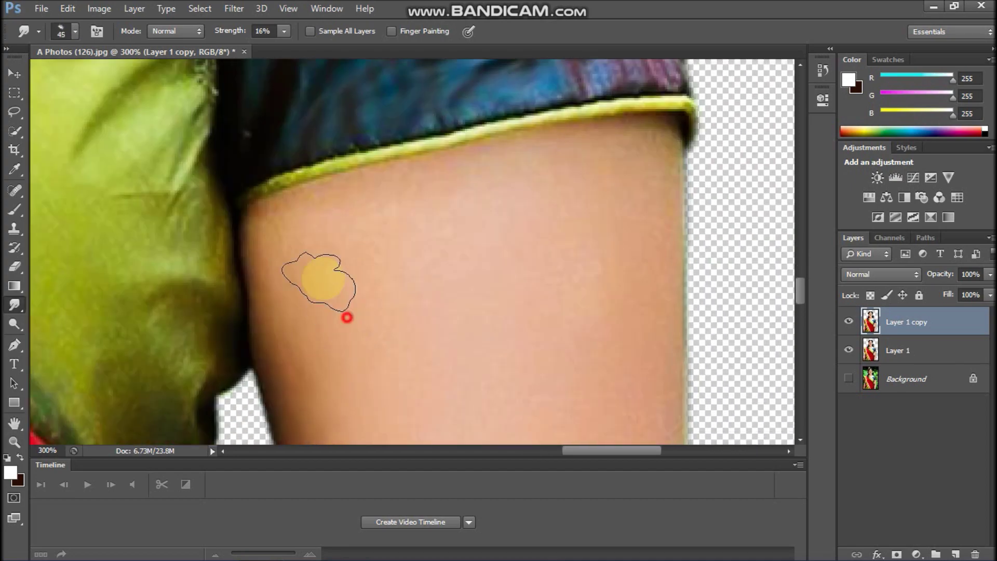
drag(634, 163, 633, 250)
drag(583, 211, 595, 331)
drag(394, 273, 448, 231)
drag(534, 294, 529, 172)
drag(484, 329, 516, 239)
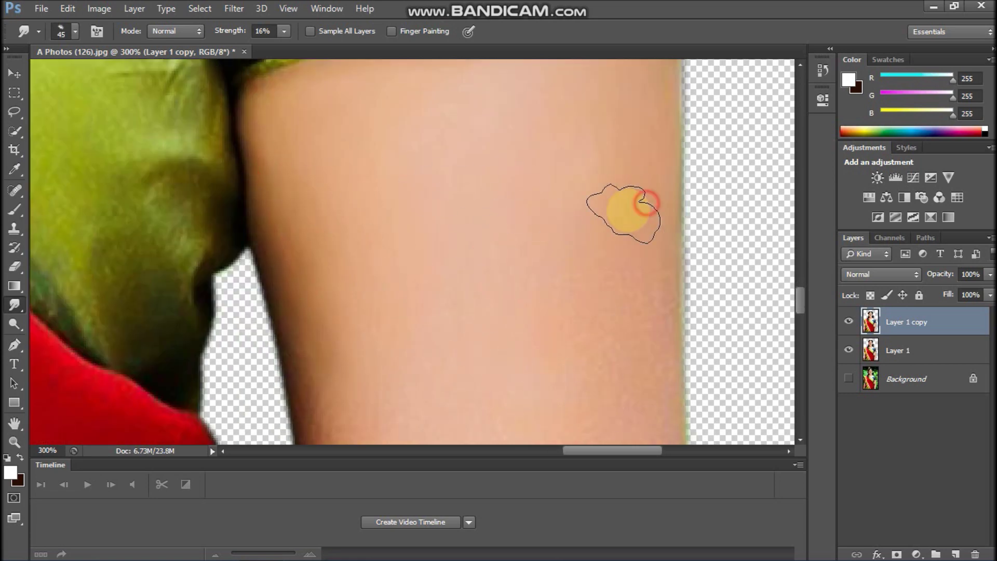
- Smudge the middle section of the upper arm to even out its skin texture
drag(630, 334, 605, 212)
drag(575, 254, 473, 172)
drag(434, 480, 435, 487)
drag(447, 354, 448, 231)
drag(371, 343, 353, 311)
drag(428, 229, 471, 250)
drag(645, 373, 662, 489)
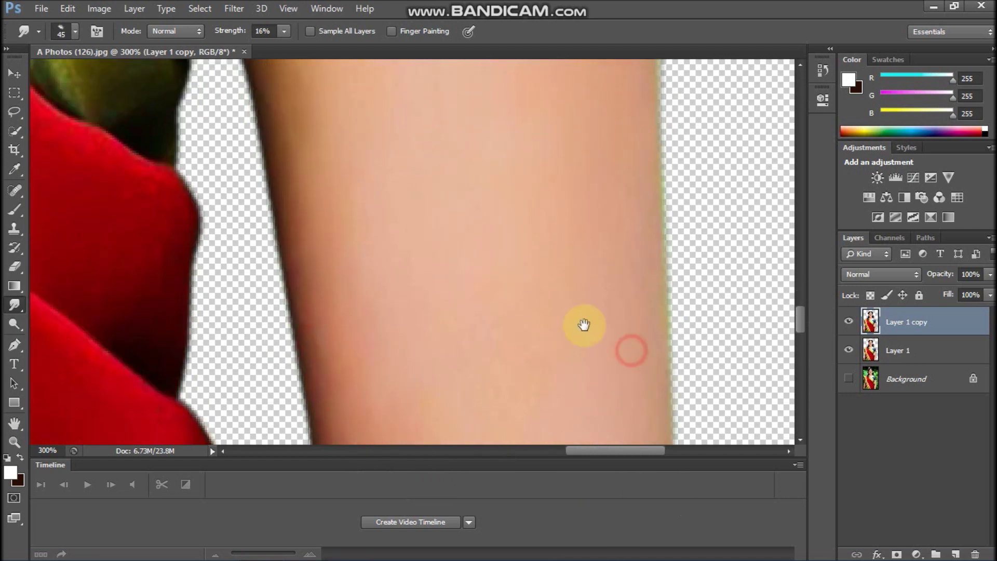
- Smooth the skin of the arm down toward the elbow
drag(584, 325, 598, 60)
drag(385, 178, 385, 356)
drag(416, 292, 431, 197)
drag(608, 179, 644, 188)
drag(593, 268, 638, 60)
mouse_move(588, 211)
mouse_down()
mouse_move(483, 232)
mouse_move(425, 335)
mouse_up()
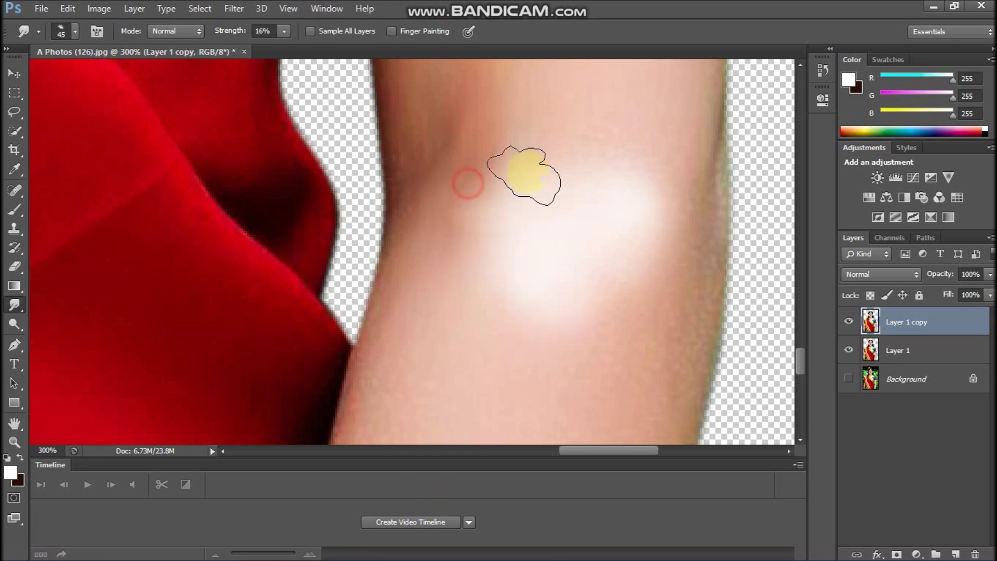
- Blend the skin around the elbow's white highlight and the top of the forearm
drag(498, 178, 508, 71)
drag(652, 207, 646, 105)
drag(674, 307, 576, 70)
drag(519, 132, 490, 256)
mouse_move(574, 51)
mouse_down()
mouse_move(597, 127)
mouse_move(573, 48)
mouse_up()
drag(641, 155, 641, 123)
drag(531, 303, 507, 417)
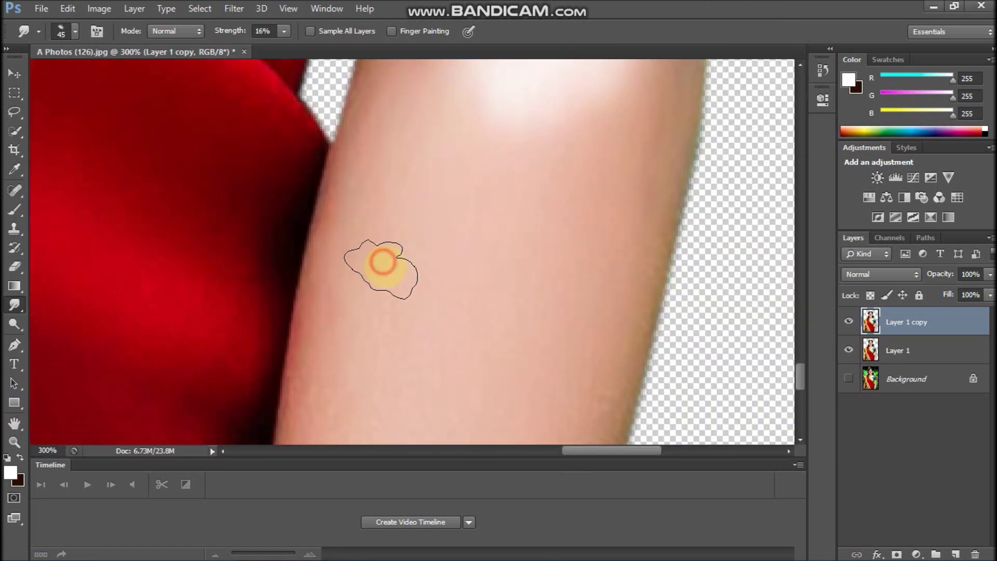
- Smudge the forearm skin from the inner edge across its center
drag(561, 332, 562, 213)
drag(525, 364, 540, 216)
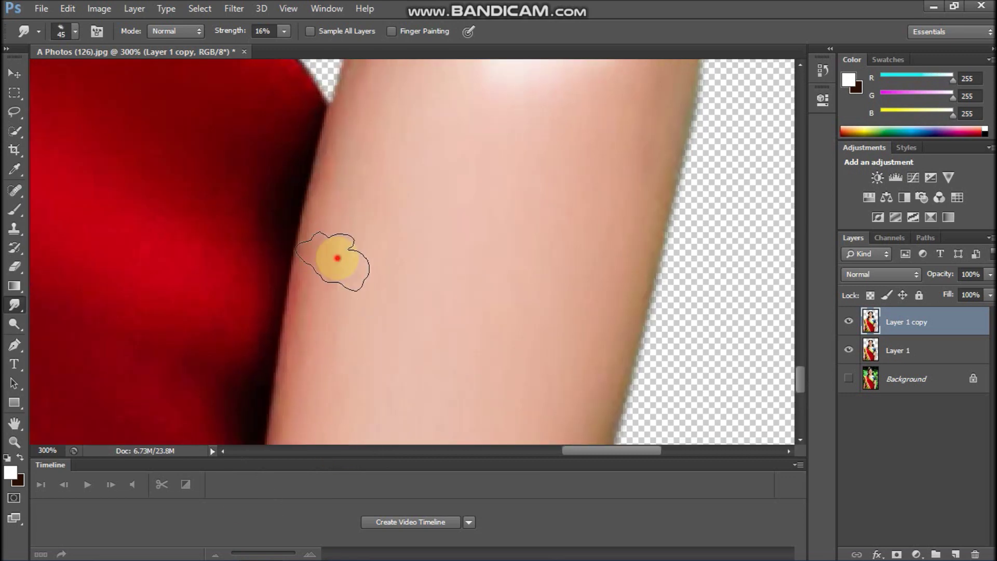
drag(333, 256, 535, 370)
- Burn the elbow's bright highlight with a 200 px brush at 50% exposure on midtones
click(579, 178)
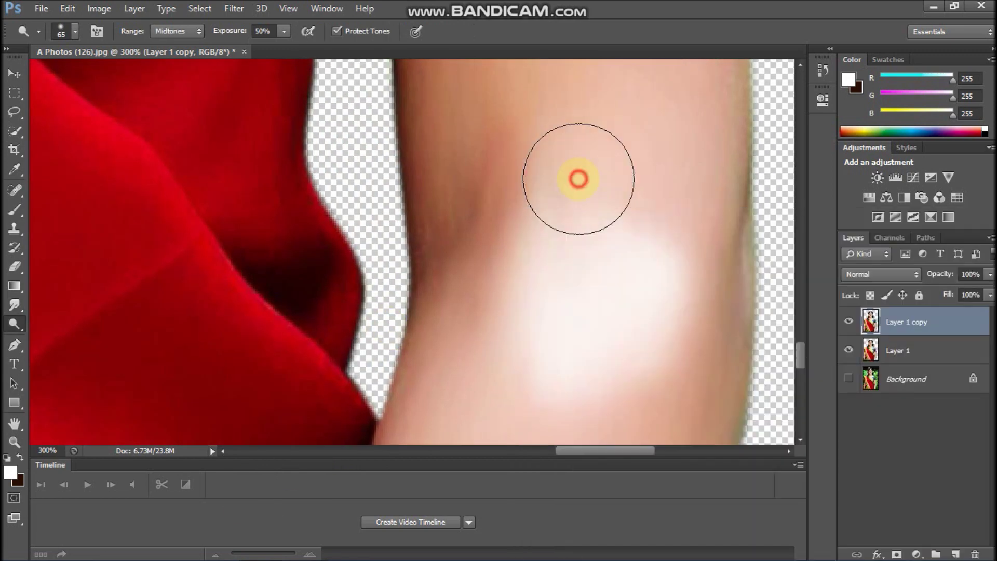
drag(5, 327, 52, 335)
key(bracketright)
key(bracketright)
key(bracketright)
key(bracketright)
key(bracketright)
key(bracketright)
key(bracketright)
key(bracketright)
click(606, 293)
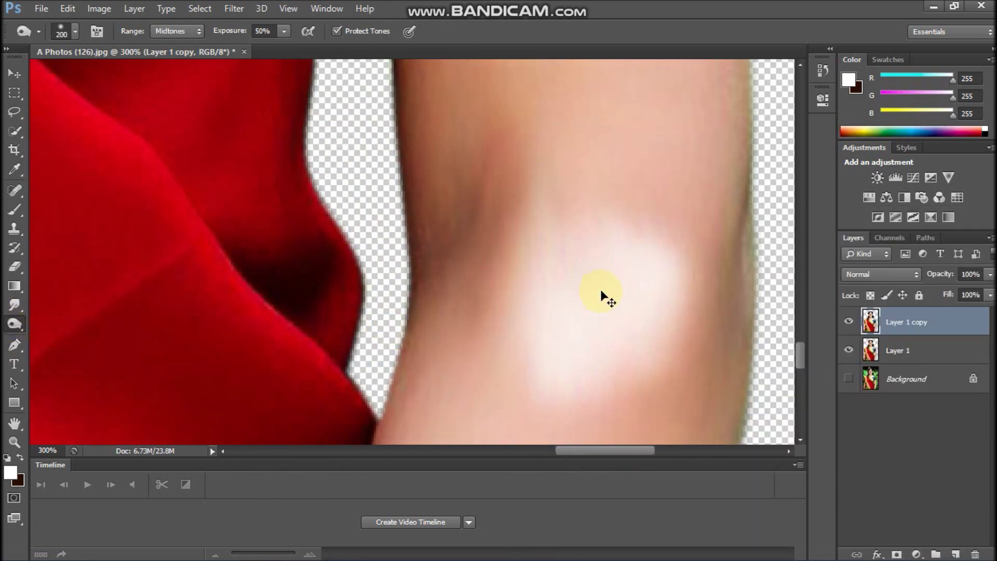
- Crop the image to the portrait's head and torso, cutting away the lower part
click(15, 305)
key(ctrl+minus)
key(ctrl+minus)
key(ctrl+minus)
key(ctrl+minus)
key(ctrl+minus)
key(ctrl+minus)
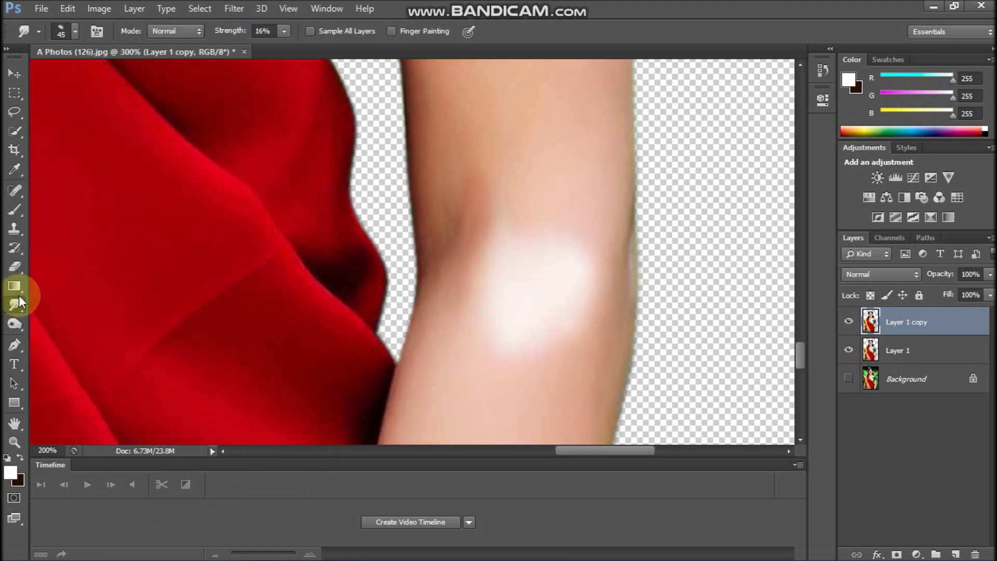
key(c)
drag(526, 424, 452, 335)
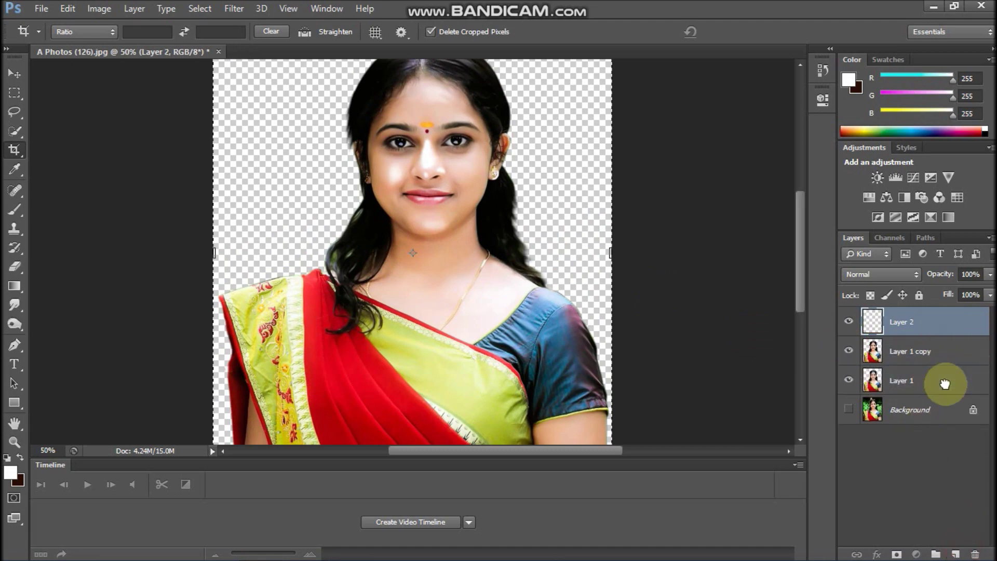
- Move the new empty Layer 2 beneath the portrait layers and fill it with the dark brown background color
drag(945, 384, 945, 388)
key(alt+Delete)
key(ctrl+Delete)
key(ctrl+plus)
drag(398, 419, 414, 275)
key(ctrl+plus)
key(ctrl+minus)
key(ctrl+minus)
key(ctrl+minus)
- Apply the Oil Paint filter to the topmost portrait layer with Shine set to 0
click(940, 343)
click(939, 328)
key(v)
click(930, 408)
click(908, 319)
click(234, 9)
click(260, 123)
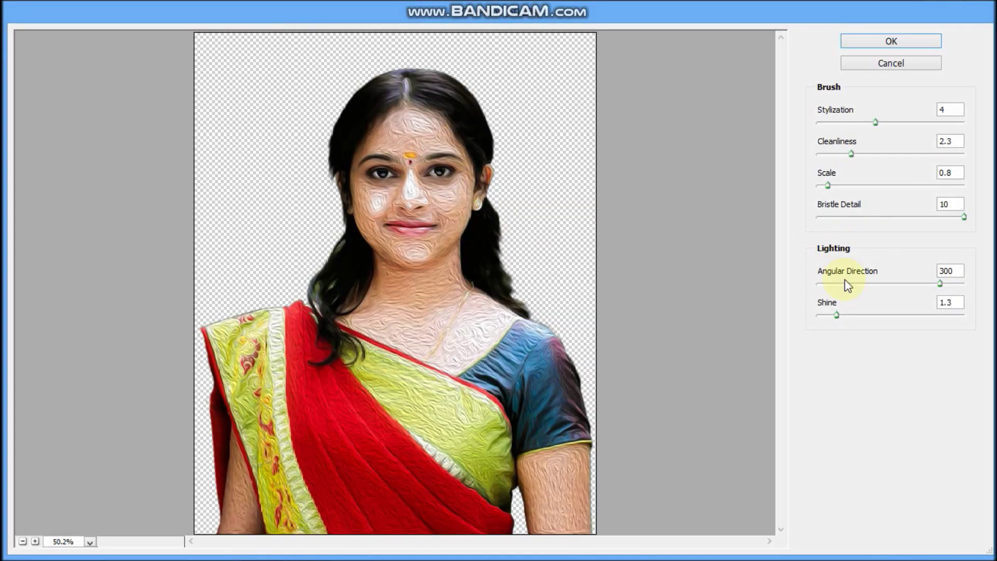
drag(837, 315, 819, 315)
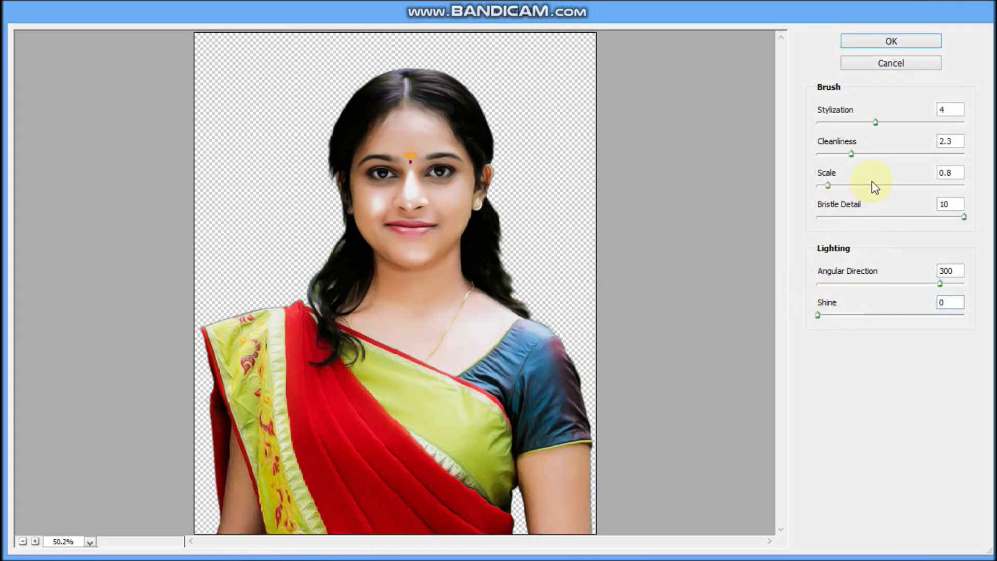
click(891, 41)
- Duplicate the painted layer, hide the brown layer, and start Oil Paint on the copy with Angular Direction 129.6 and Shine 0.05
key(ctrl+j)
click(848, 440)
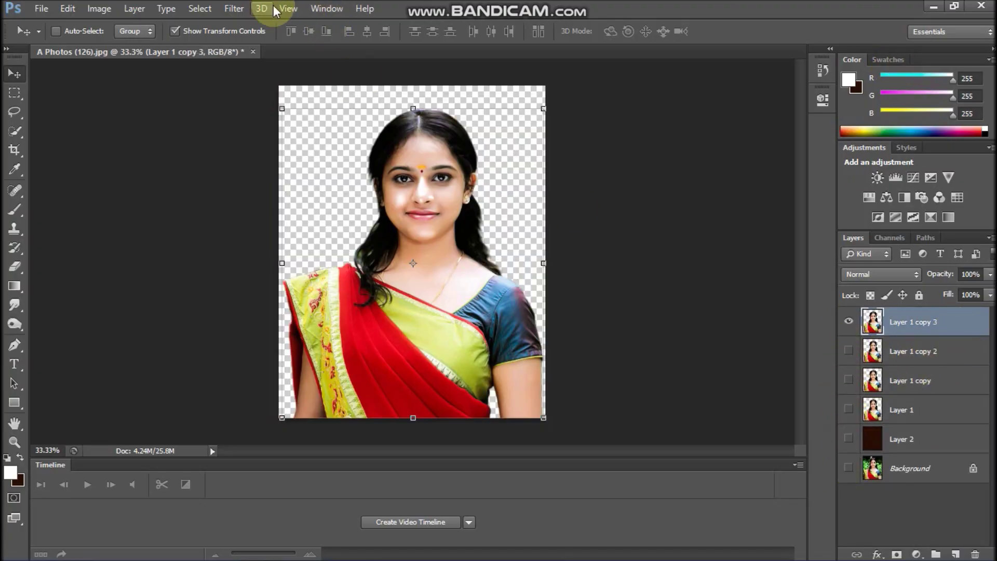
click(233, 9)
click(267, 120)
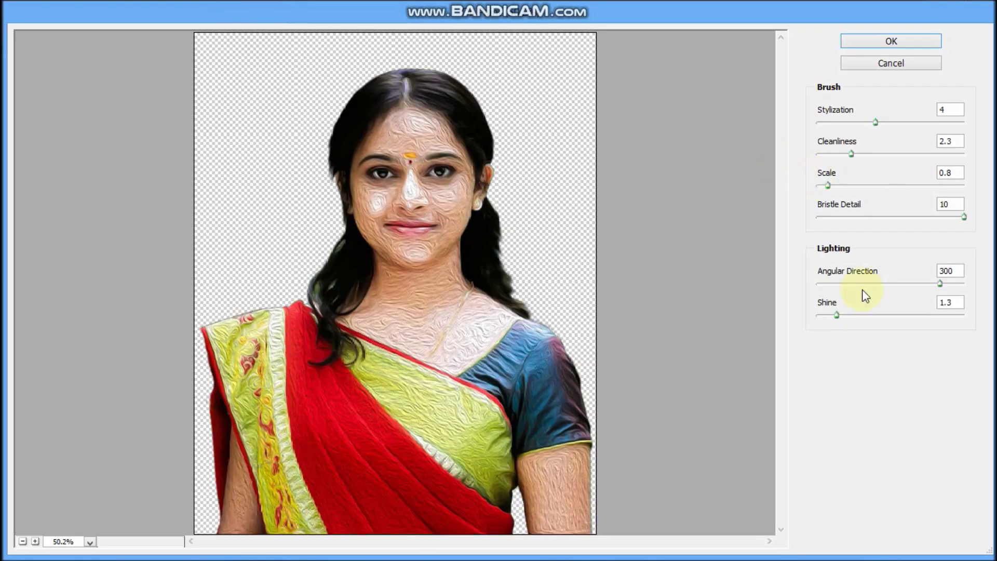
drag(836, 315, 819, 315)
click(870, 283)
key(ctrl+plus)
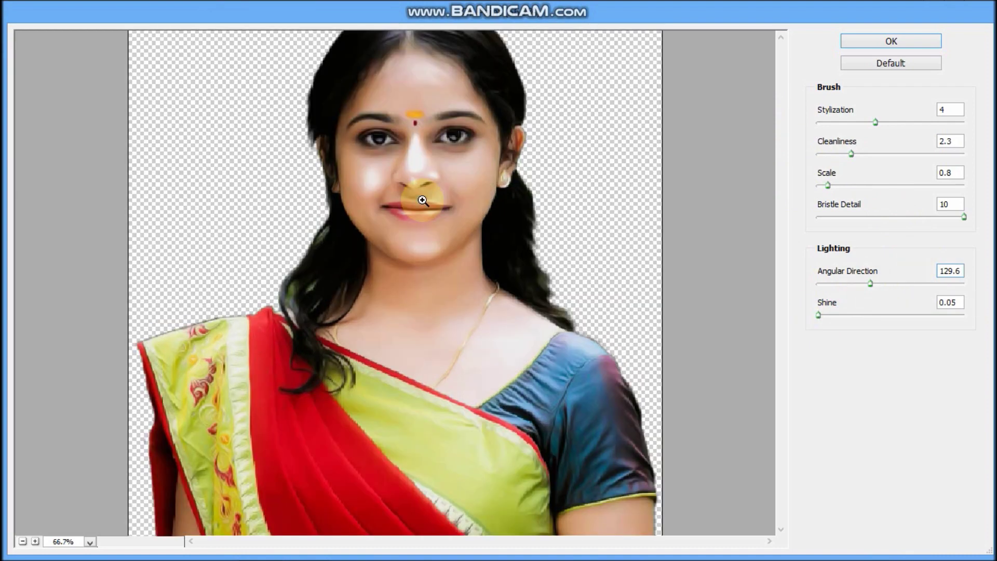
key(ctrl+plus)
click(783, 153)
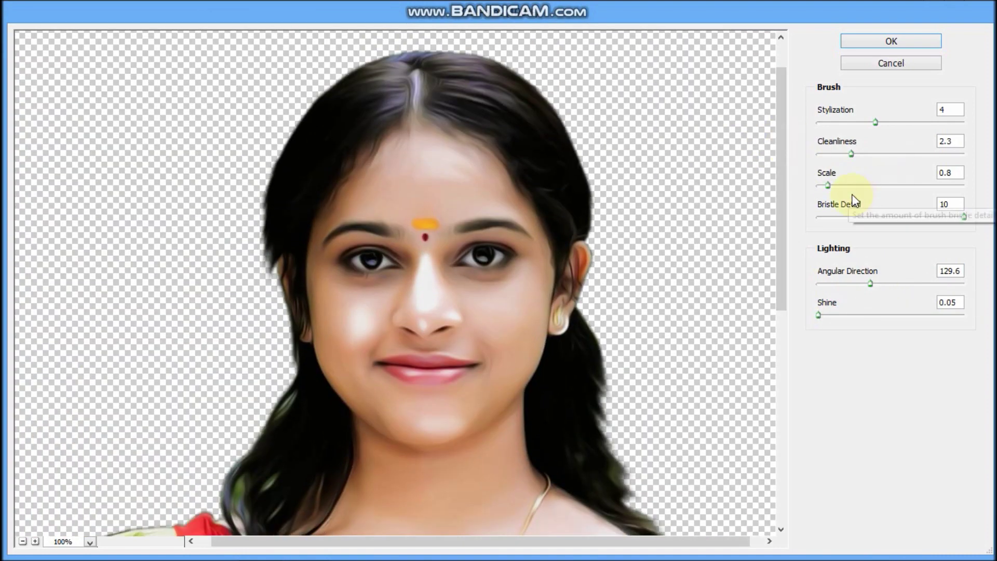
- Set the Oil Paint Scale to 0.1, lower Stylization, raise Cleanliness to a moderate level, and apply the filter
click(817, 186)
click(838, 155)
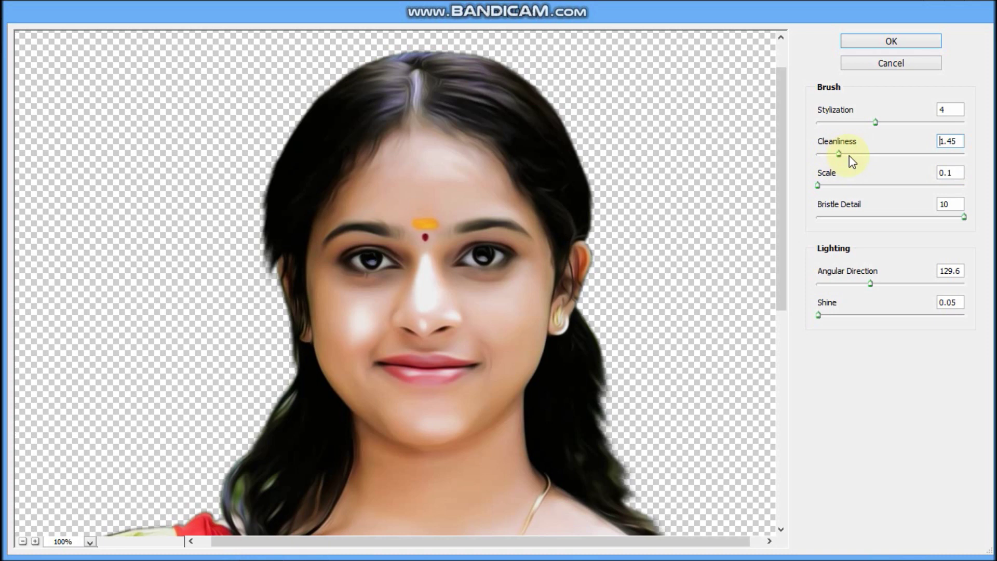
click(831, 123)
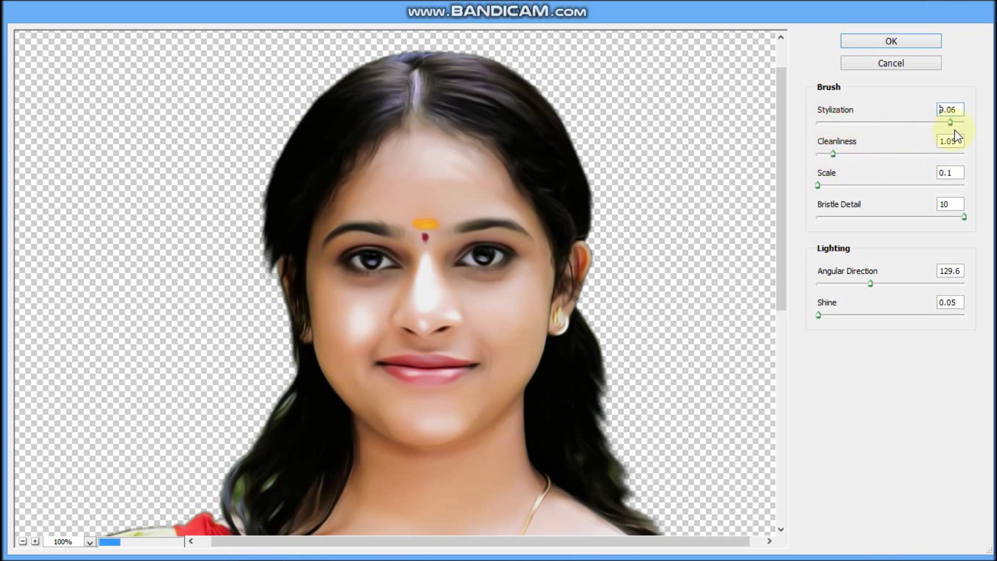
click(815, 125)
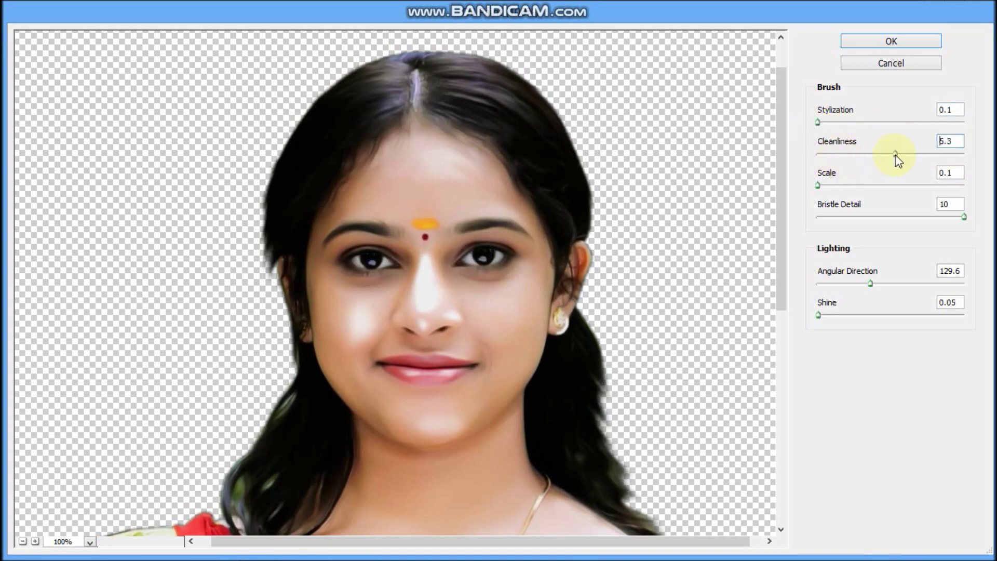
click(873, 156)
click(829, 123)
drag(783, 200, 790, 416)
key(Return)
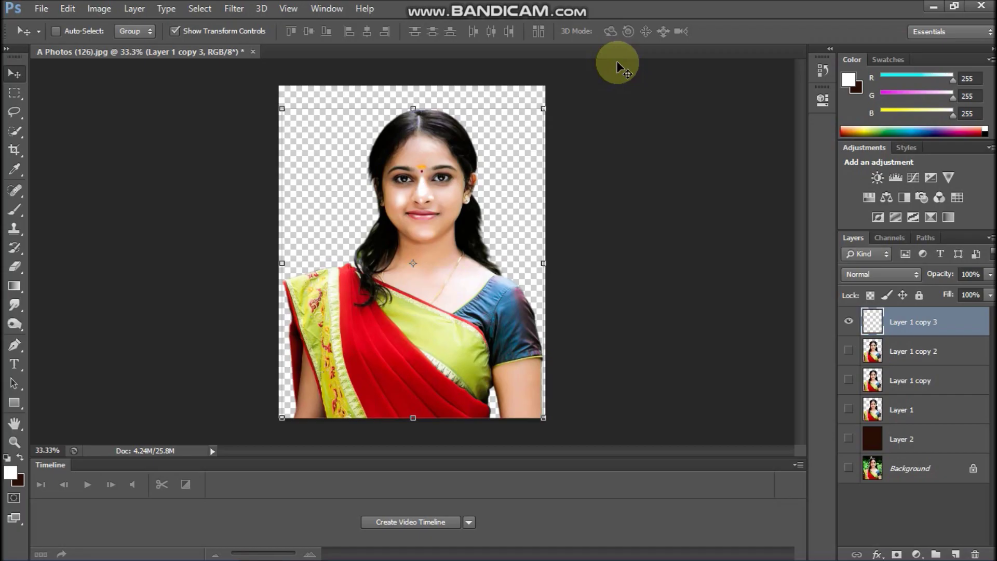
- Smudge the hair edge above the left-hand ear outward and down with the 45 px tip at 16% strength
mouse_move(369, 223)
mouse_down()
mouse_move(365, 200)
mouse_move(369, 223)
mouse_up()
key(ctrl+plus)
key(ctrl+plus)
key(ctrl+plus)
drag(424, 137, 447, 275)
click(910, 326)
drag(351, 162, 378, 182)
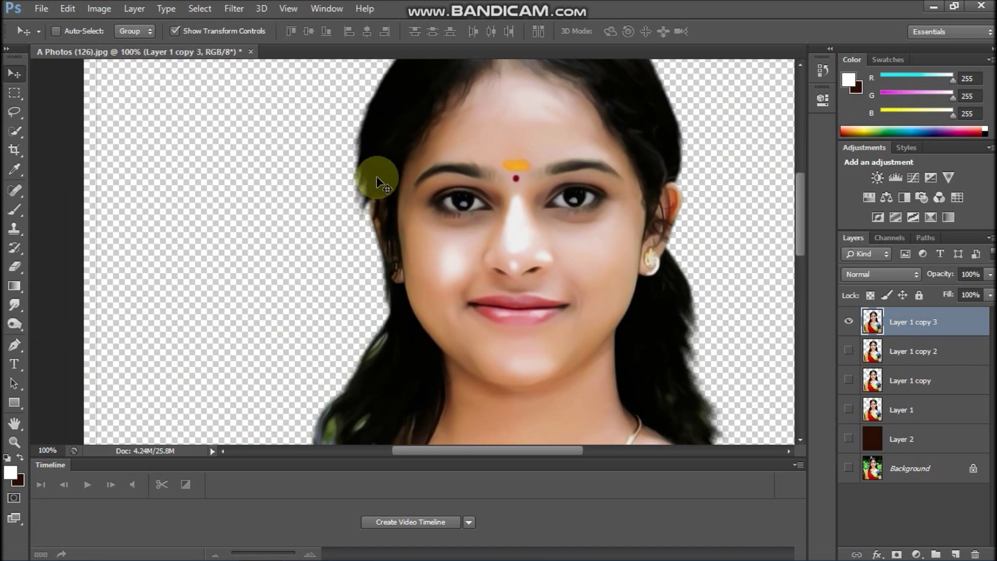
key(ctrl+plus)
click(14, 306)
drag(325, 204, 389, 246)
drag(394, 148, 372, 179)
mouse_move(400, 185)
mouse_down()
mouse_move(396, 231)
mouse_move(380, 126)
mouse_up()
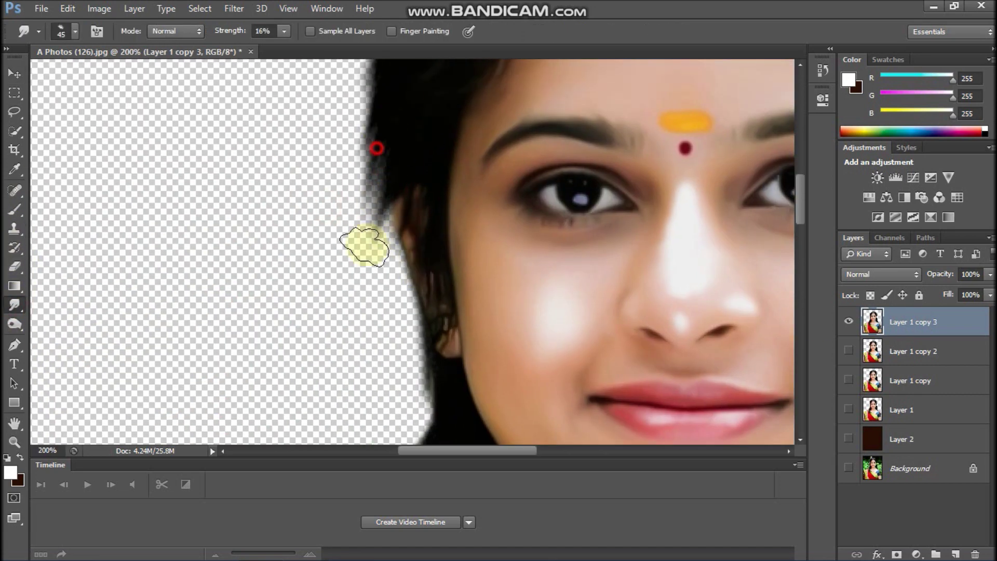
drag(364, 190, 373, 267)
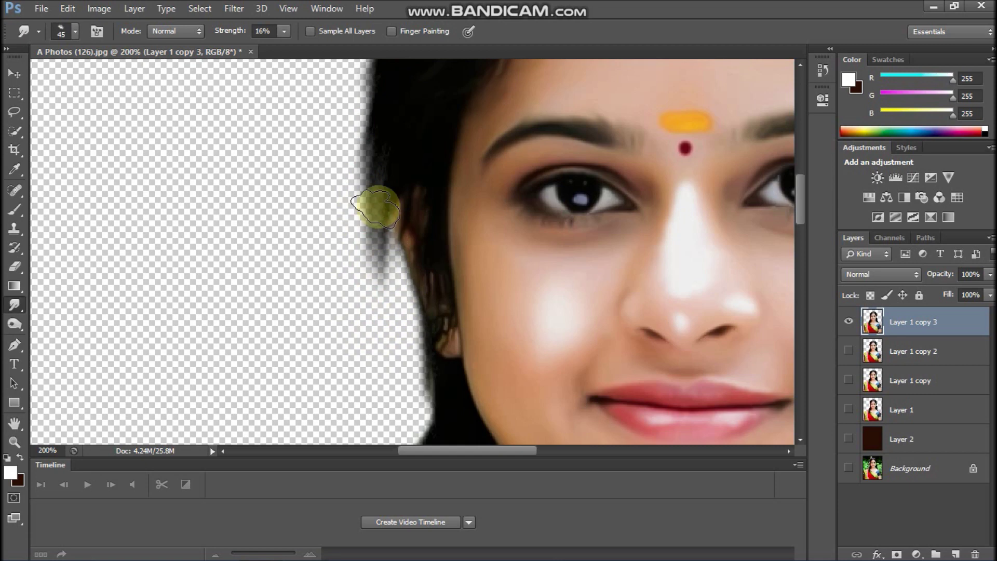
- Smudge the hair above and below the left-hand ear outward into the gap beside it at 28% strength
drag(438, 401, 426, 266)
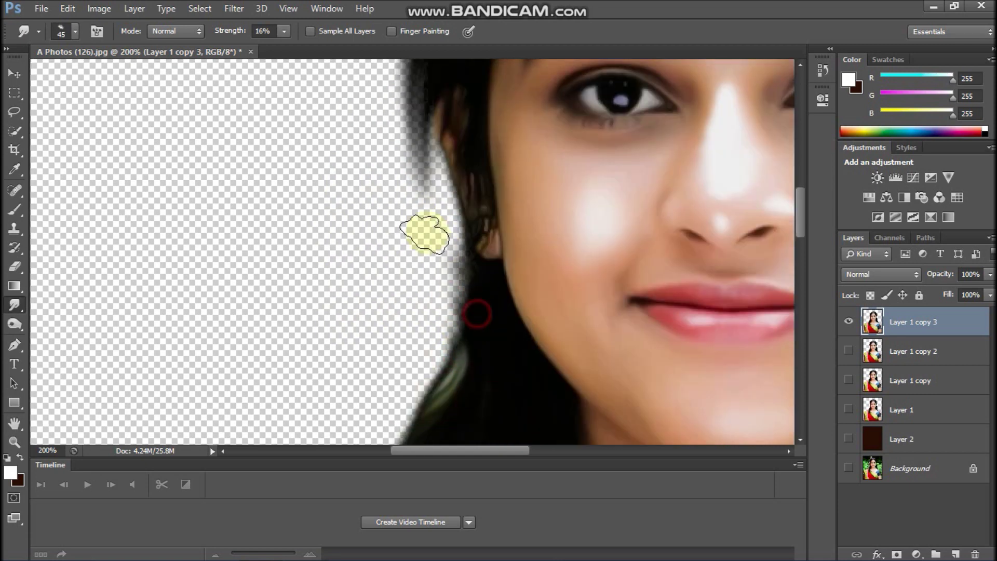
drag(284, 32, 285, 41)
mouse_move(468, 306)
mouse_down()
mouse_move(434, 272)
mouse_move(430, 190)
mouse_up()
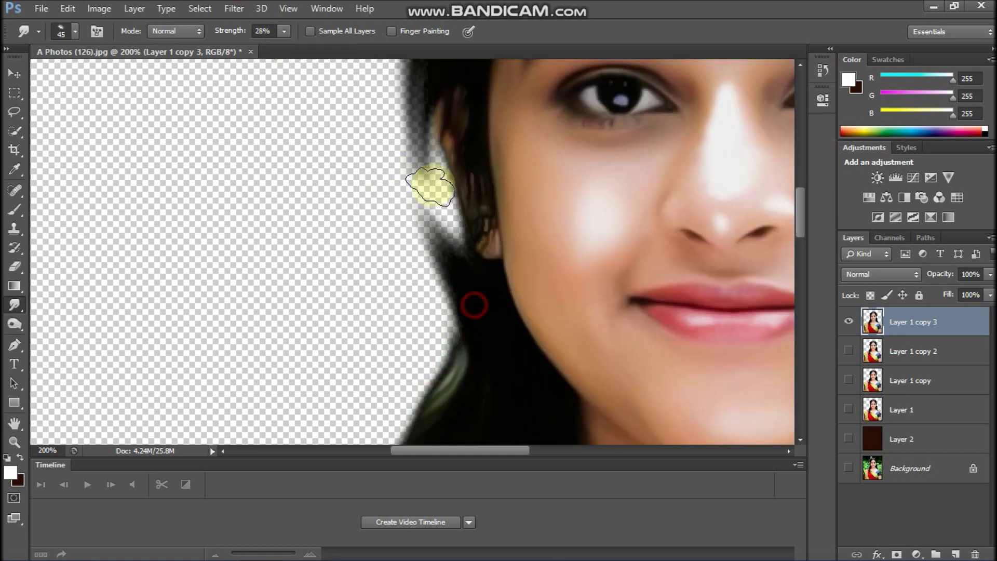
scroll(424, 104, up, 2)
mouse_move(422, 104)
mouse_down()
mouse_move(429, 122)
mouse_move(420, 122)
mouse_up()
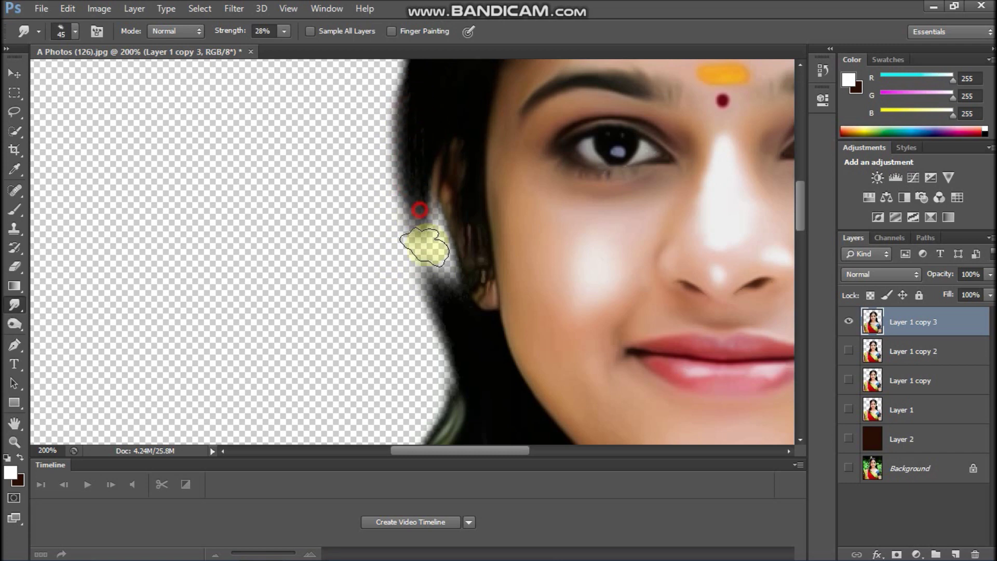
drag(430, 252, 424, 232)
- Outline a small hair patch above the left-hand ear with a Pen path and copy it to a new layer
scroll(412, 342, up, 5)
key(p)
click(451, 150)
drag(472, 198, 480, 156)
drag(489, 146, 480, 128)
drag(468, 126, 457, 129)
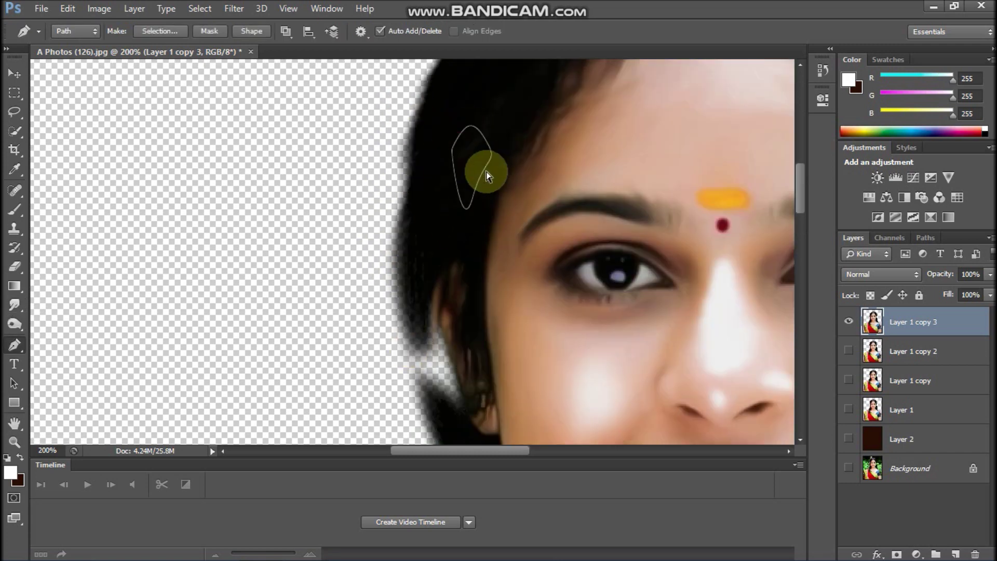
key(ctrl+Return)
key(ctrl+j)
- Move the hair patch over the gap at the left-hand ear, stack it beneath Layer 1 copy 2, and enlarge it to fill the gap
key(v)
drag(485, 167, 457, 344)
drag(914, 322, 940, 394)
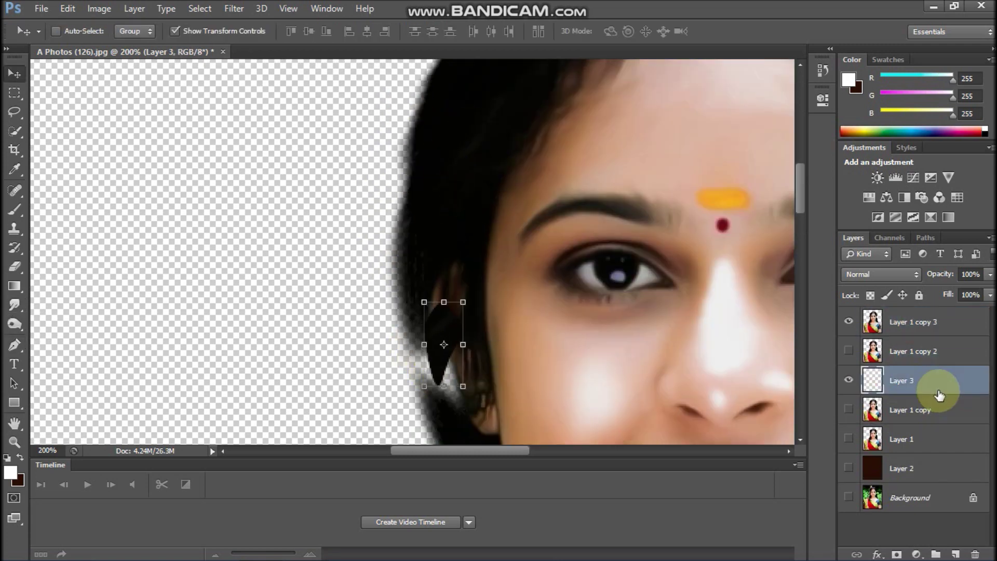
drag(453, 348, 454, 347)
key(ctrl+t)
drag(472, 296, 451, 344)
key(Return)
- Place the hair patch layer directly beneath Layer 1 copy 3 and merge the two layers
key(ctrl+minus)
key(ctrl+minus)
key(ctrl+minus)
key(ctrl+minus)
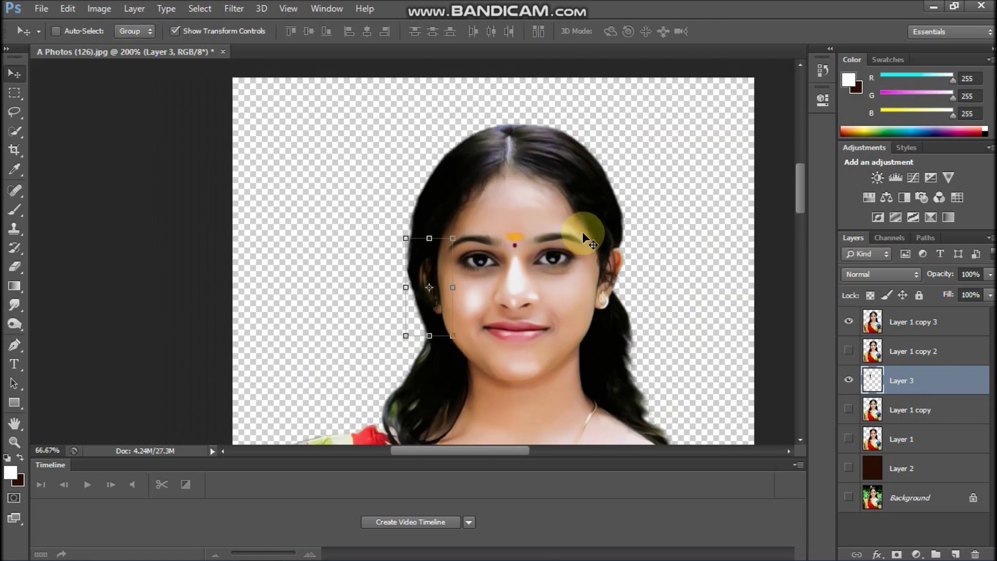
drag(947, 382, 943, 338)
click(942, 330)
key(ctrl+e)
key(ctrl+plus)
key(ctrl+plus)
key(ctrl+plus)
key(ctrl+plus)
drag(271, 162, 345, 137)
key(ctrl+minus)
key(ctrl+minus)
- Start placing an image and look through the Desktop and its DESKTOP folder for a background picture
click(41, 9)
mouse_move(89, 268)
click(83, 247)
scroll(410, 270, down, 3)
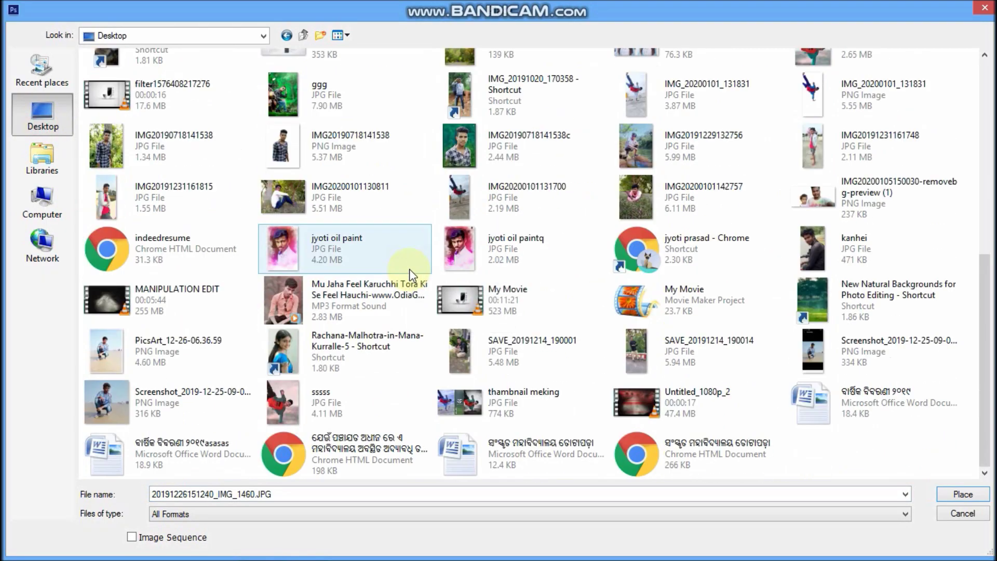
scroll(412, 267, up, 4)
scroll(410, 268, up, 1)
scroll(422, 273, down, 5)
scroll(421, 273, up, 5)
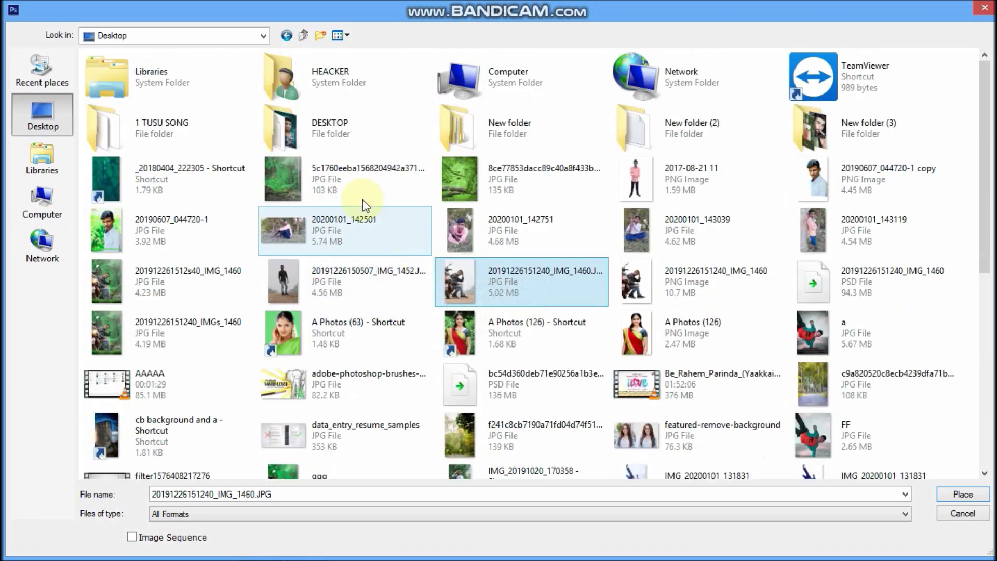
double_click(329, 118)
scroll(392, 177, down, 7)
click(41, 111)
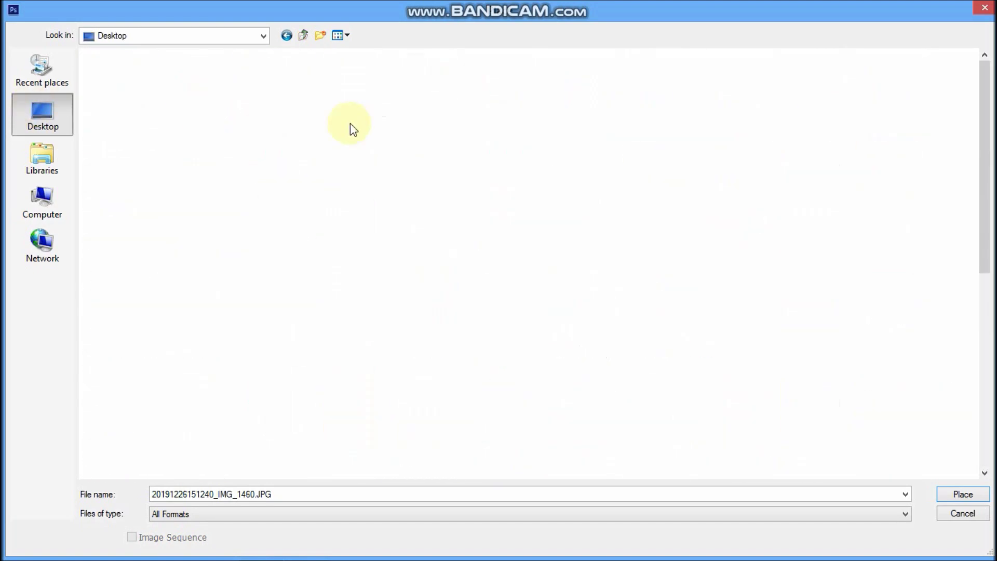
- Browse the New folder and Photosoph folders and place the blue textured background image IppY1AY
double_click(515, 78)
double_click(517, 85)
double_click(106, 73)
double_click(122, 212)
double_click(122, 100)
double_click(129, 109)
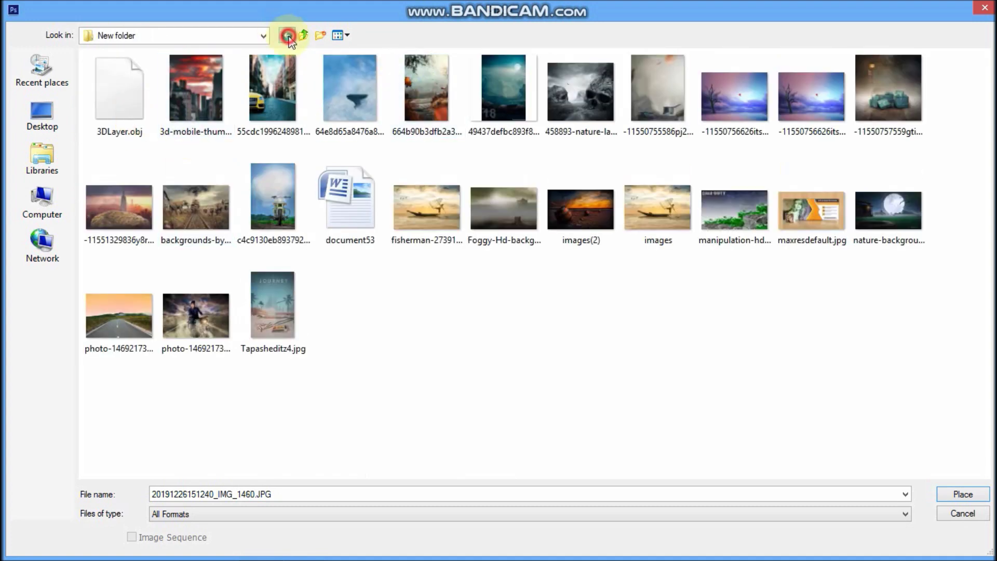
double_click(287, 35)
double_click(163, 73)
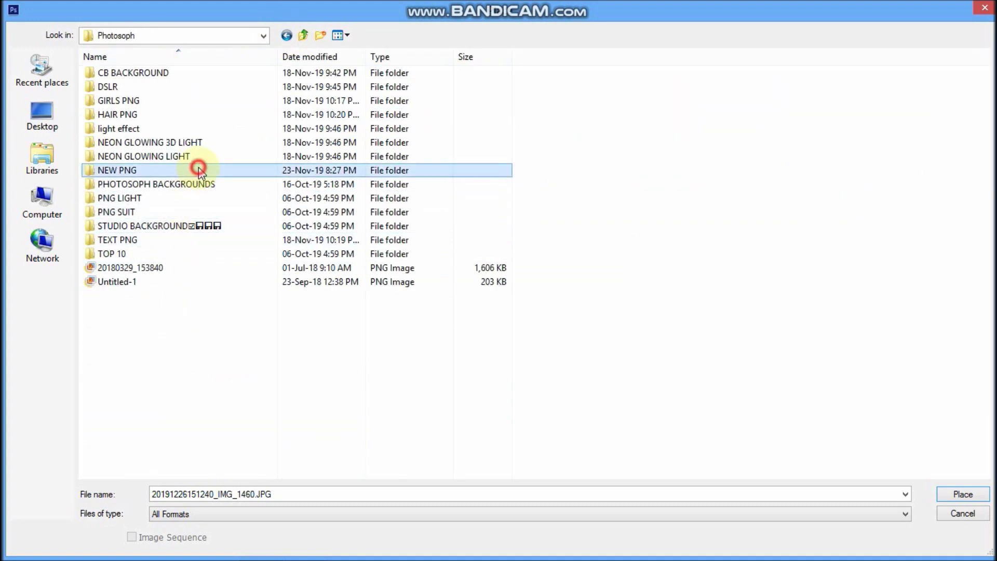
double_click(198, 166)
drag(983, 76, 990, 285)
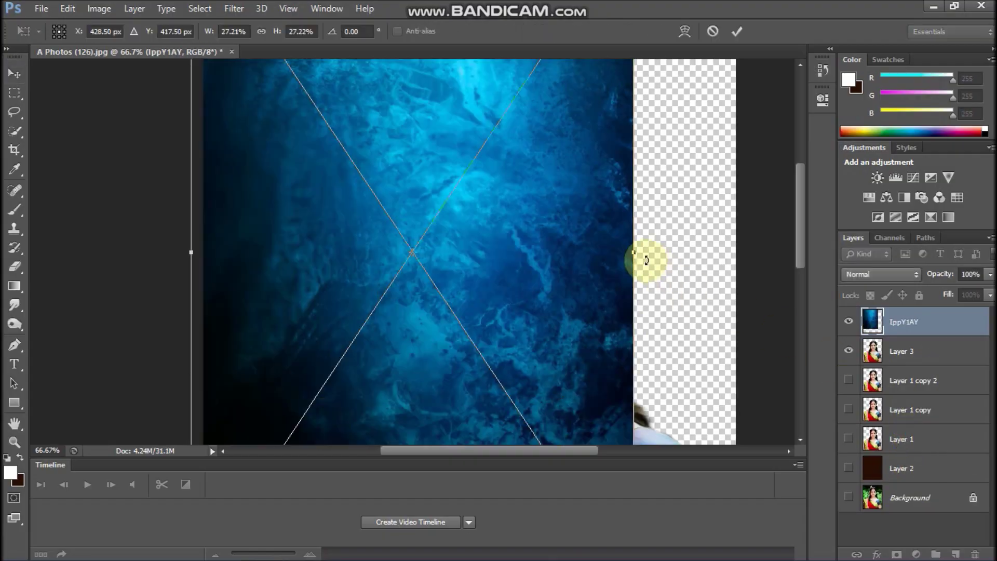
- Scale and shift the placed blue background proportionally so that it covers the whole canvas, and commit the placement
key(ctrl+minus)
key(ctrl+minus)
key(ctrl+minus)
drag(454, 272, 449, 319)
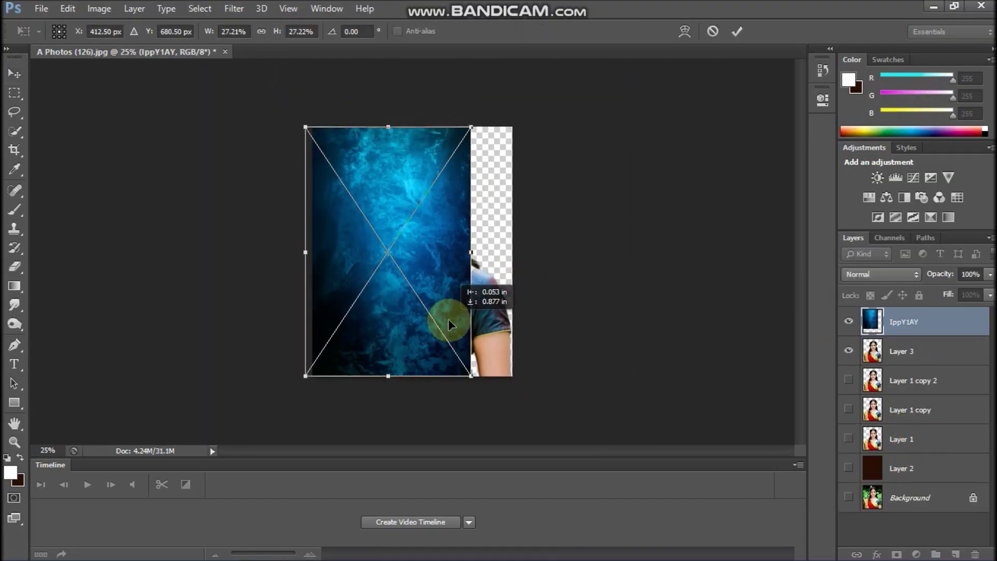
drag(471, 126, 516, 78)
drag(494, 160, 494, 216)
key(Return)
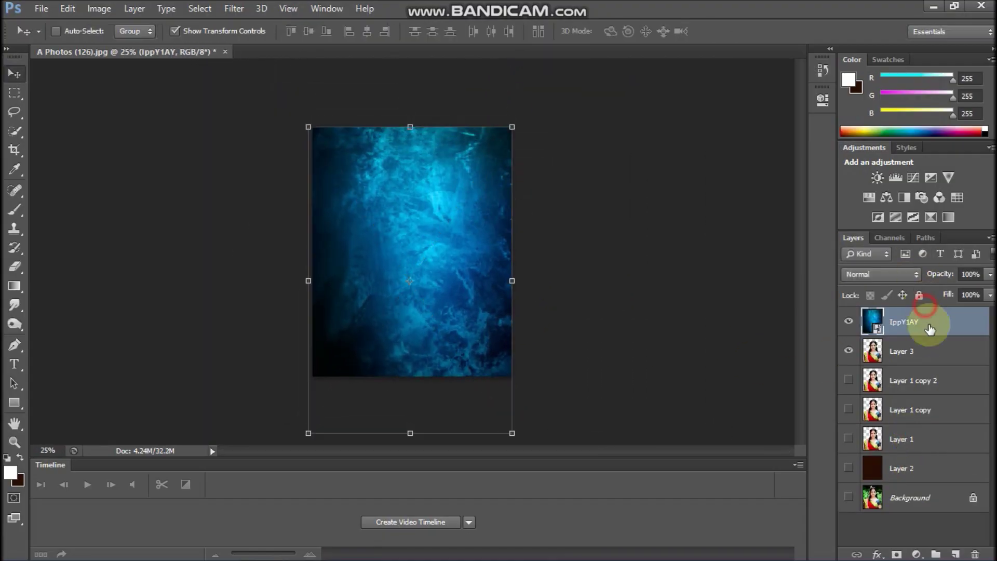
- Move the IppY1AY layer beneath the portrait layers, just above Layer 2, and rasterize it
drag(930, 319, 938, 446)
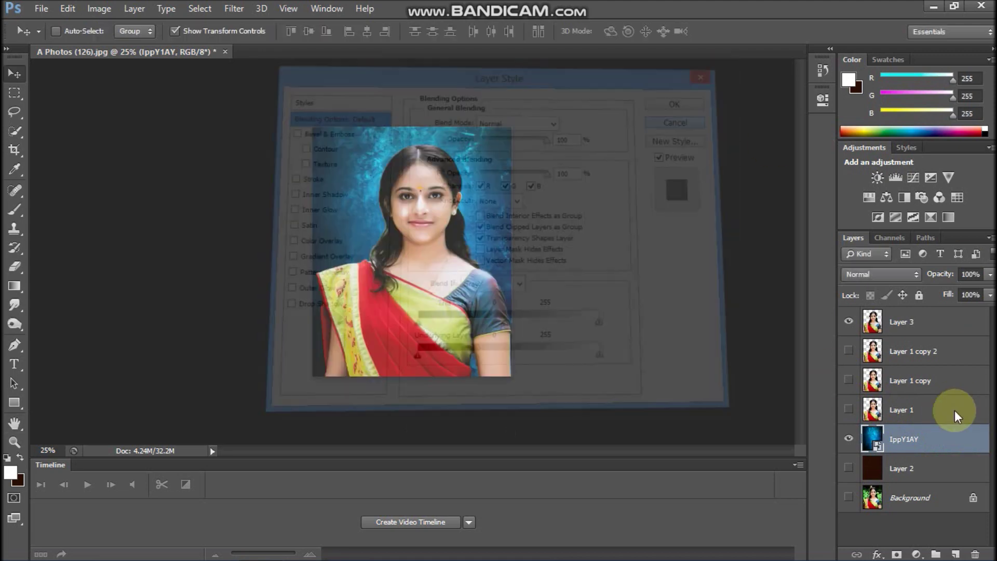
right_click(966, 433)
click(667, 238)
- Shift the blue background layer to a brown tone with a Hue/Saturation adjustment
key(ctrl+u)
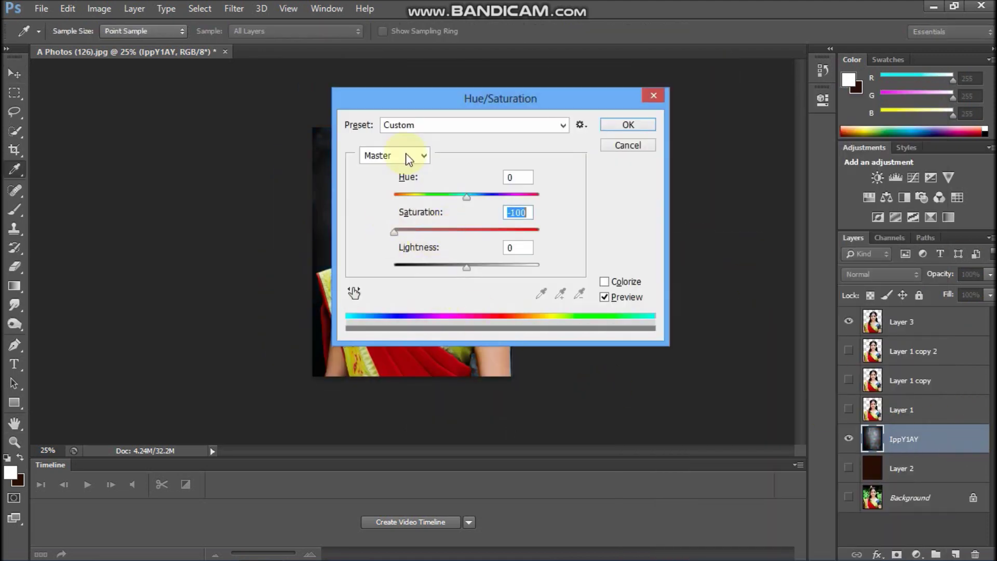
drag(410, 99, 681, 57)
drag(694, 200, 716, 208)
key(Return)
key(v)
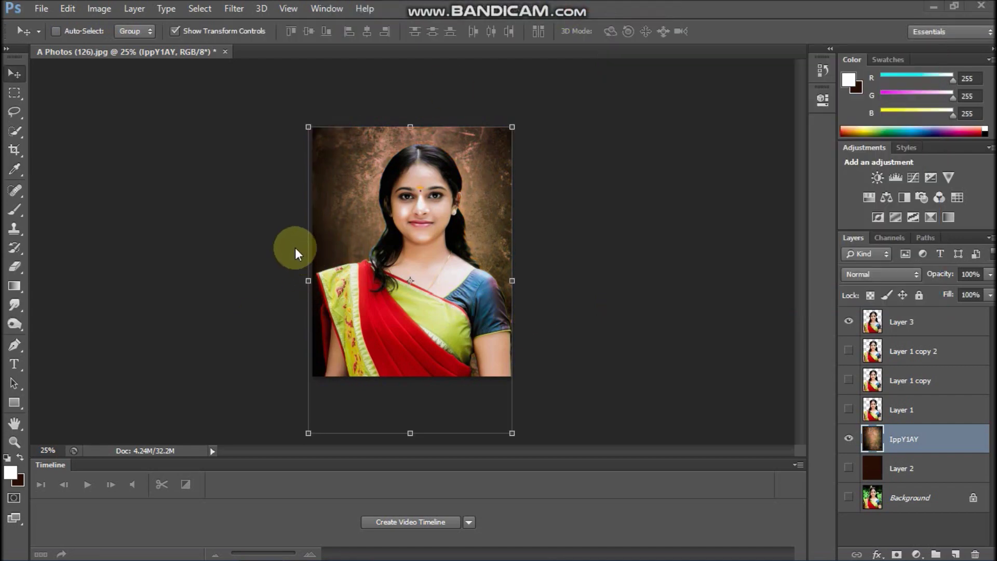
- Add a new layer at the top of the stack with white as foreground colour and clip it to Layer 3
key(ctrl+plus)
key(ctrl+plus)
key(ctrl+plus)
key(ctrl+plus)
drag(472, 104, 430, 140)
drag(603, 207, 454, 329)
click(955, 554)
drag(915, 439, 917, 318)
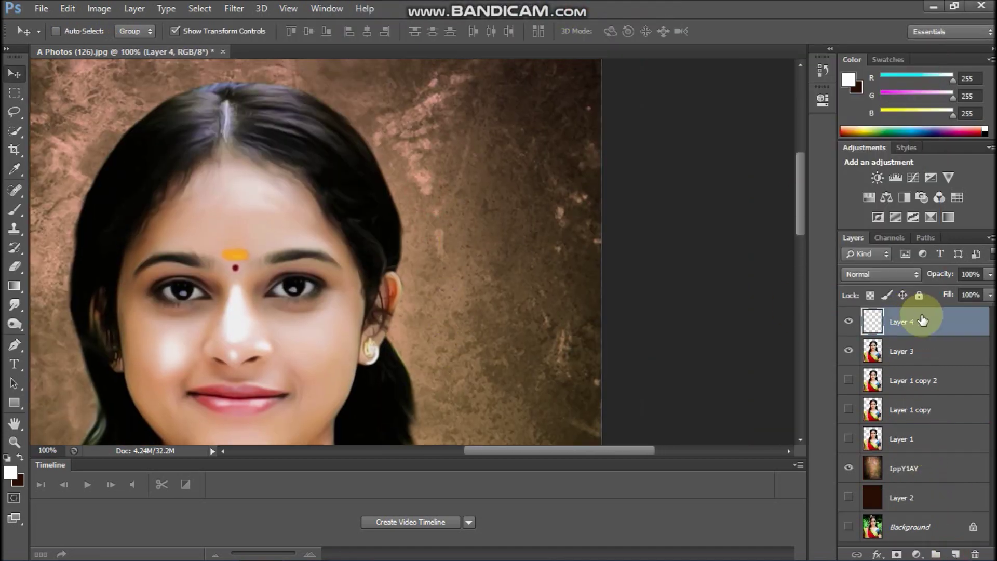
click(10, 474)
click(784, 289)
right_click(946, 323)
click(690, 284)
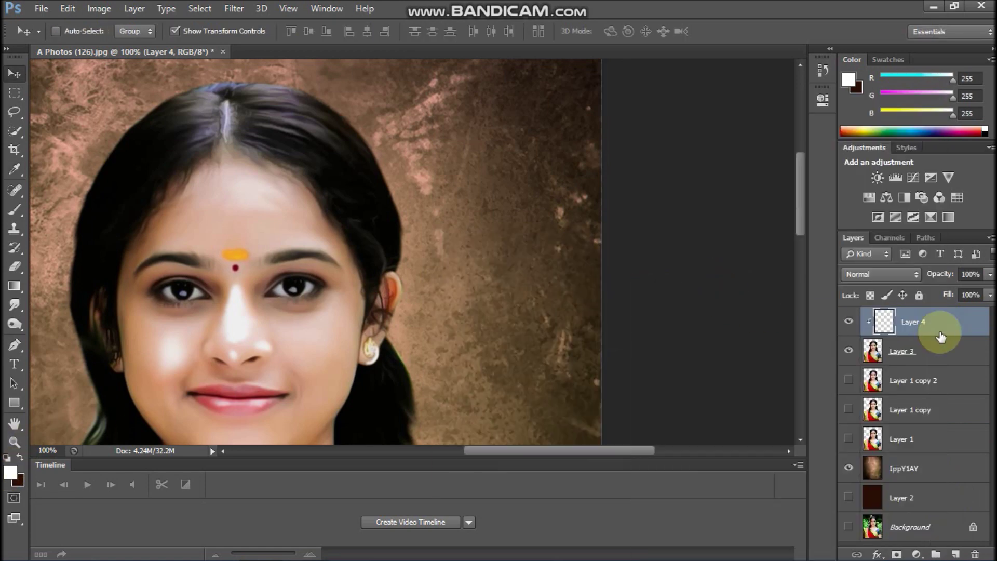
- Set the clipped layer to Lighten and brush soft white light along the right-hand hair and body edges at 41% opacity
key(b)
drag(443, 294, 456, 89)
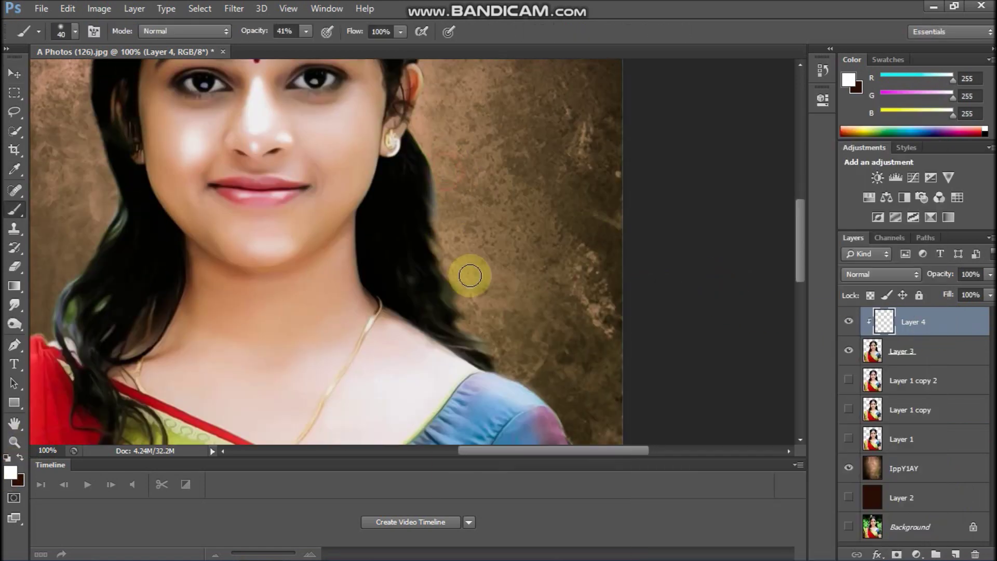
click(881, 273)
click(852, 109)
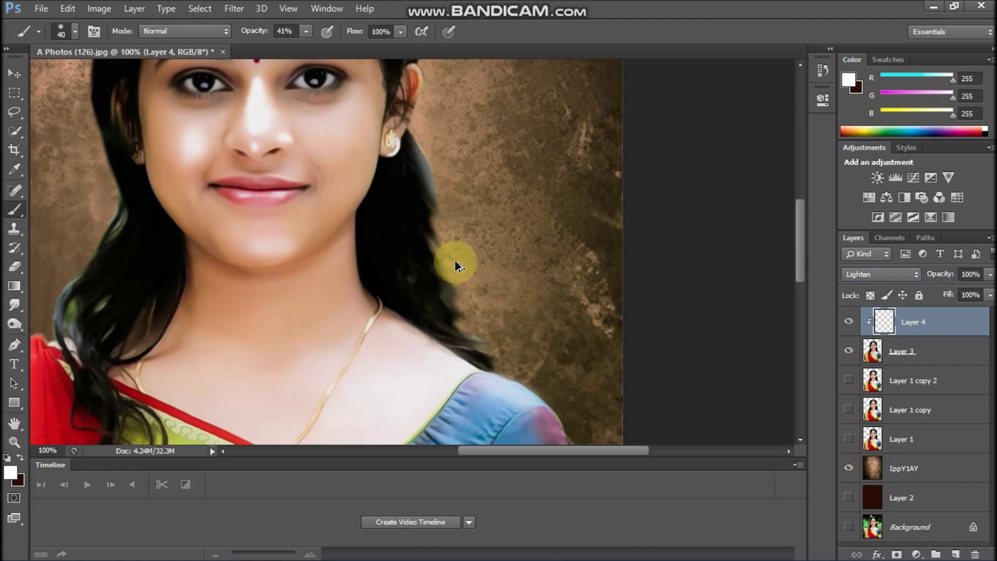
drag(577, 334, 552, 211)
drag(631, 403, 592, 225)
drag(617, 356, 567, 139)
key(bracketleft)
key(bracketleft)
key(bracketleft)
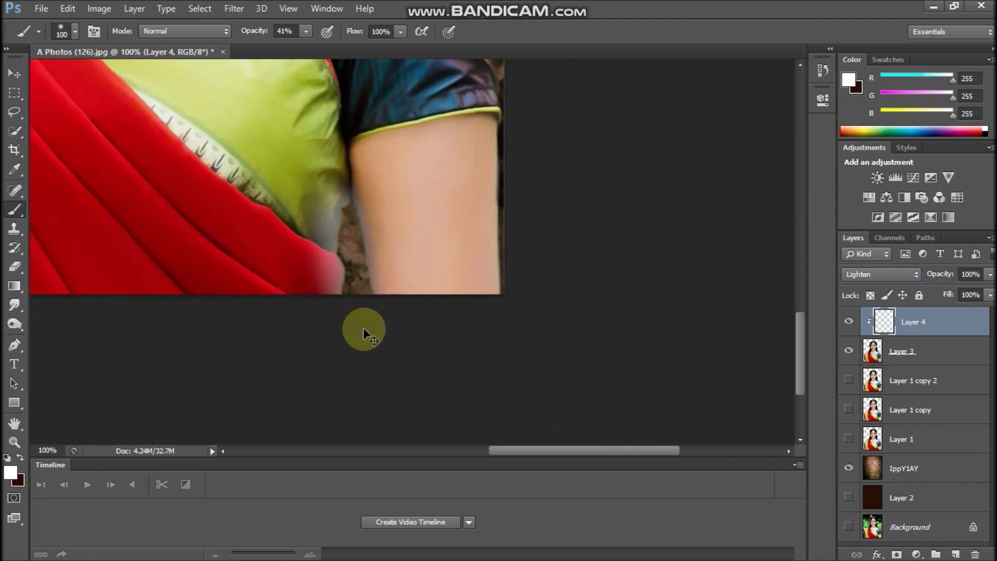
- Brush soft white light along the left-hand side of the figure up to the hair with the 100 px brush
drag(363, 329, 594, 220)
drag(178, 103, 217, 364)
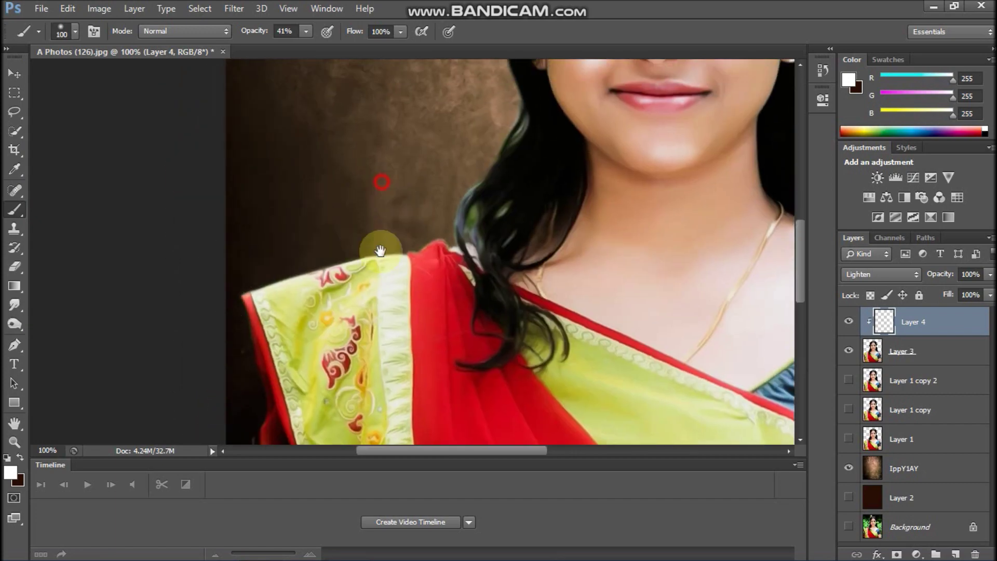
drag(380, 180, 426, 247)
drag(435, 117, 443, 288)
drag(458, 131, 376, 228)
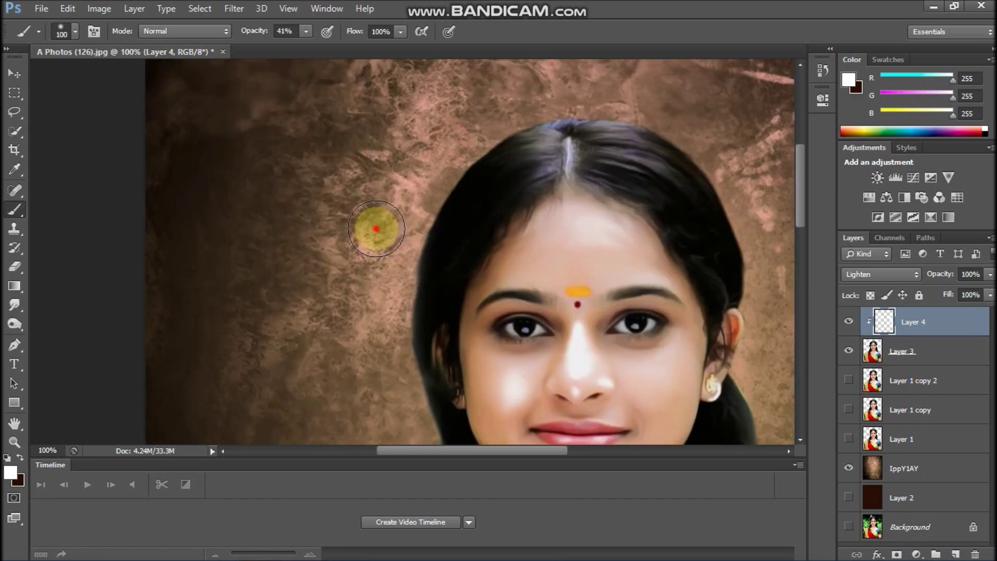
- Apply the Oil Paint filter to the IppY1AY background layer with Stylization raised and Scale at 0.1
key(ctrl+minus)
key(ctrl+minus)
key(ctrl+minus)
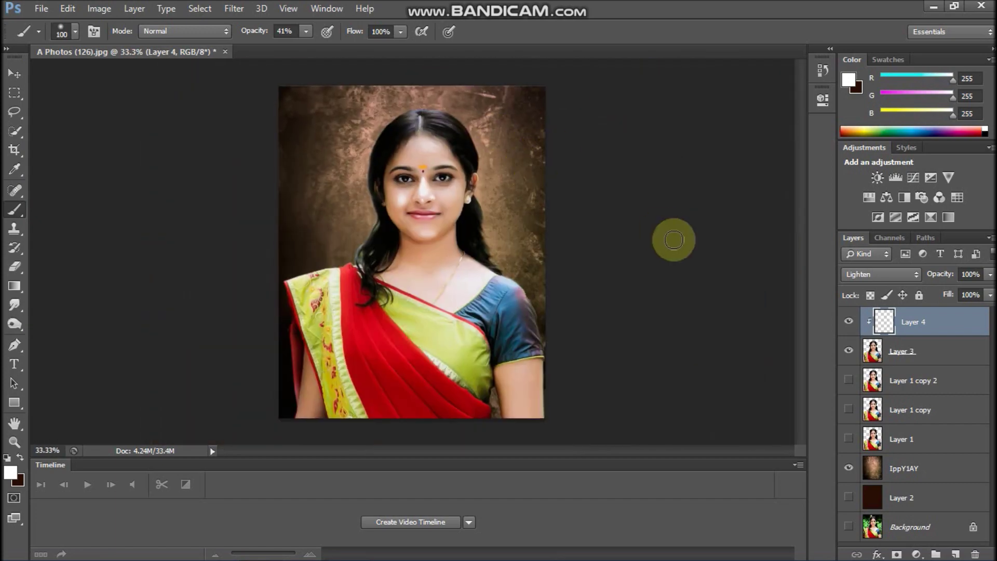
click(913, 477)
click(233, 8)
click(249, 100)
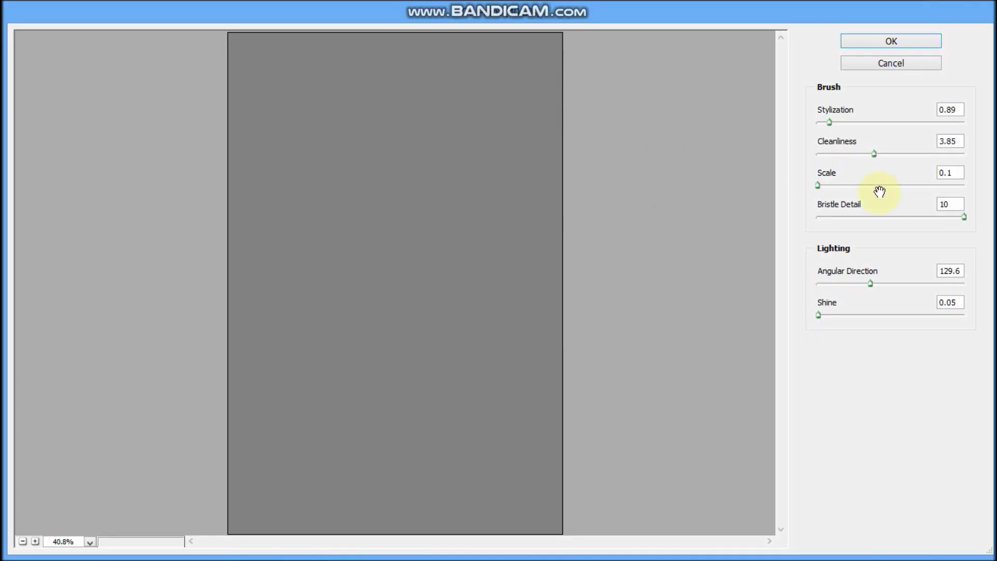
click(860, 123)
click(849, 44)
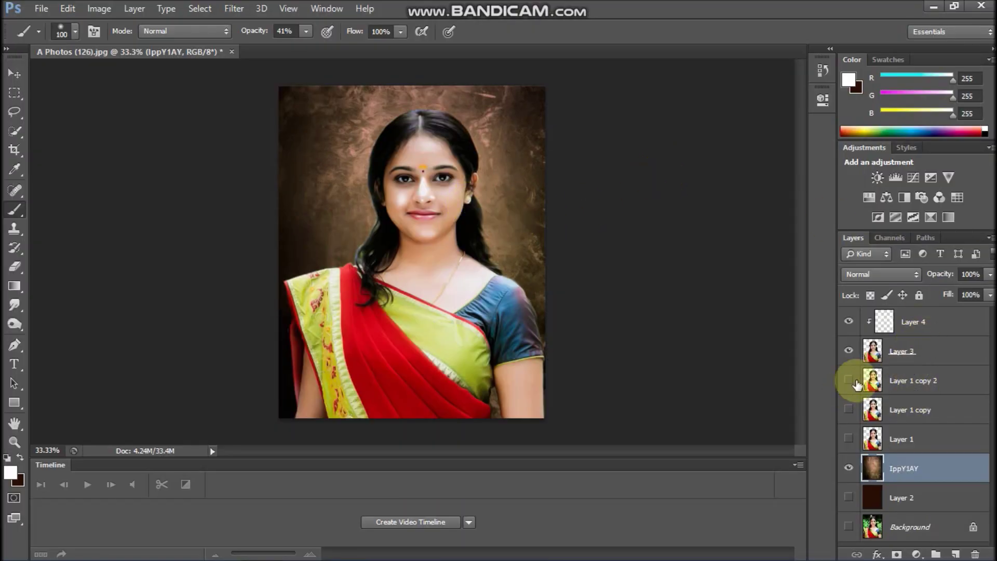
- Duplicate Layer 3 and set the copy's blend mode to Vivid Light
click(941, 356)
key(ctrl+j)
click(881, 274)
click(879, 216)
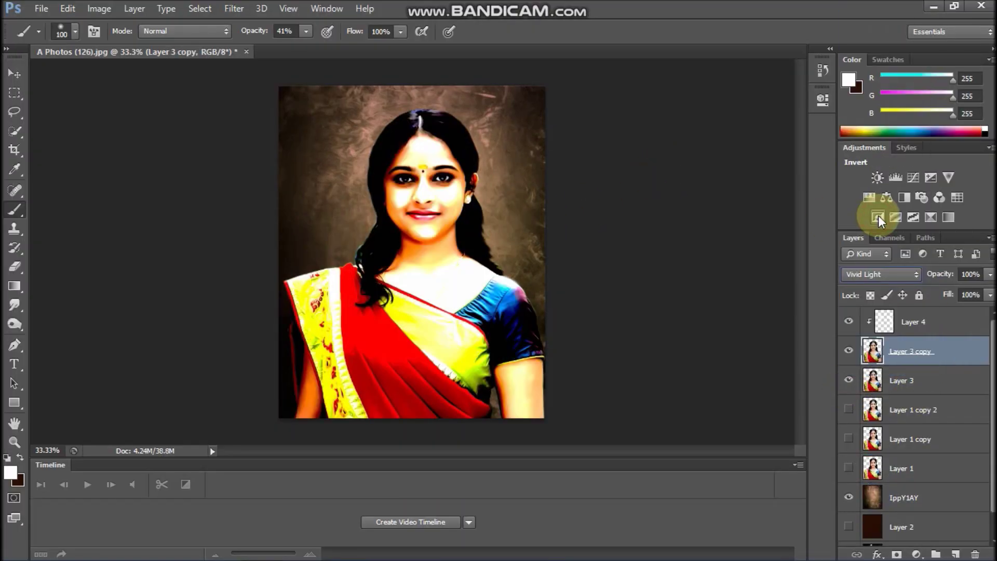
- Try inverting the Layer 3 copy and applying High Pass with a radius of about 3.1 pixels
key(ctrl+i)
click(233, 8)
click(431, 283)
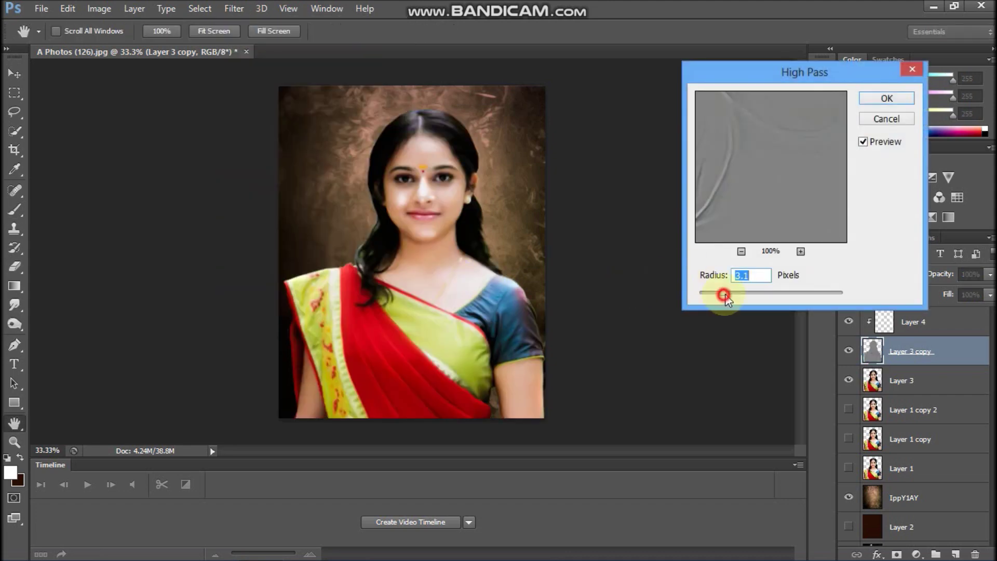
click(886, 98)
- Apply the High Pass filter with a small radius to the Layer 3 copy without inverting it
click(234, 9)
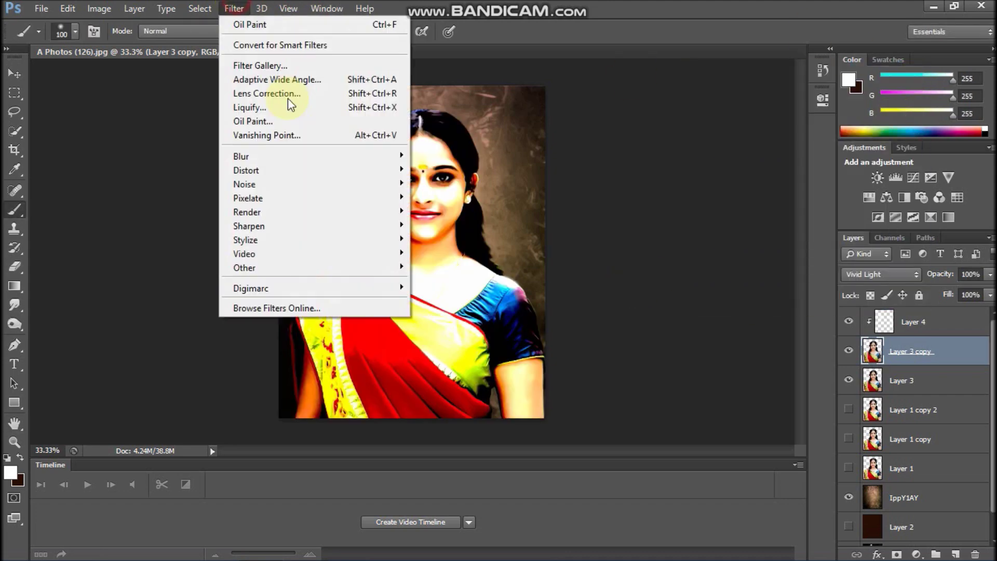
click(433, 282)
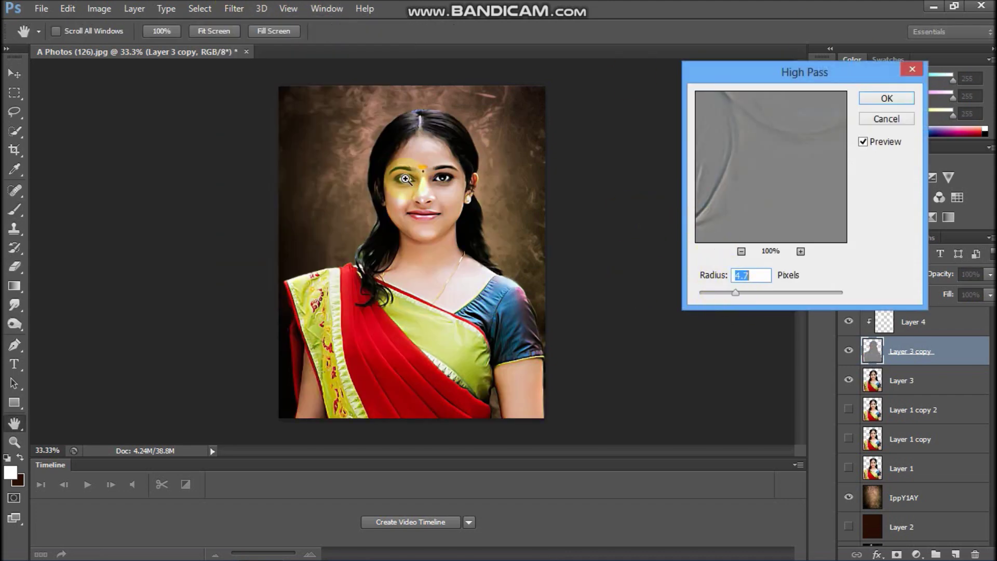
ctrl+click(416, 183)
mouse_move(735, 293)
mouse_down()
mouse_move(710, 300)
mouse_move(809, 296)
mouse_move(719, 301)
mouse_up()
drag(546, 278, 555, 192)
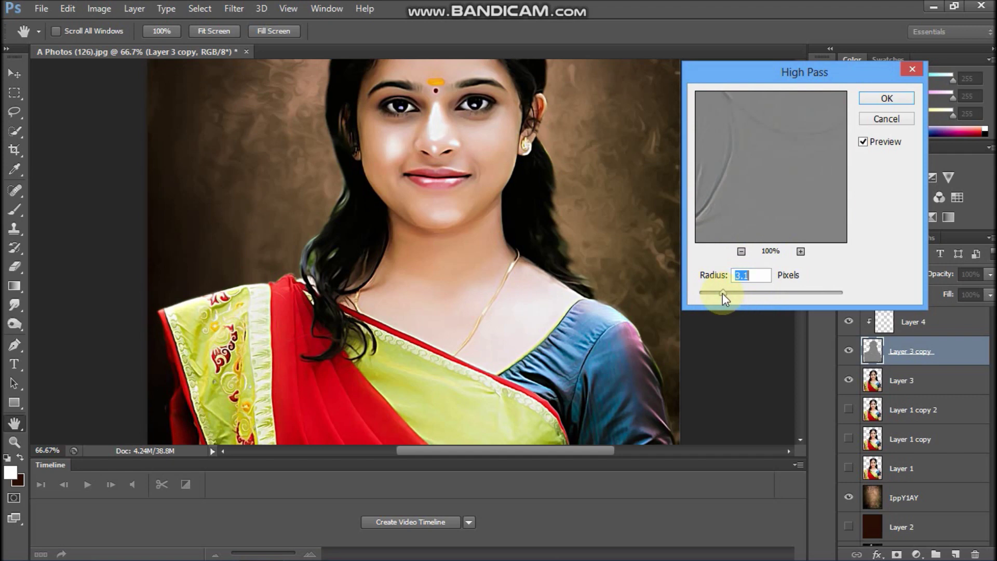
drag(724, 297, 711, 293)
click(883, 99)
key(b)
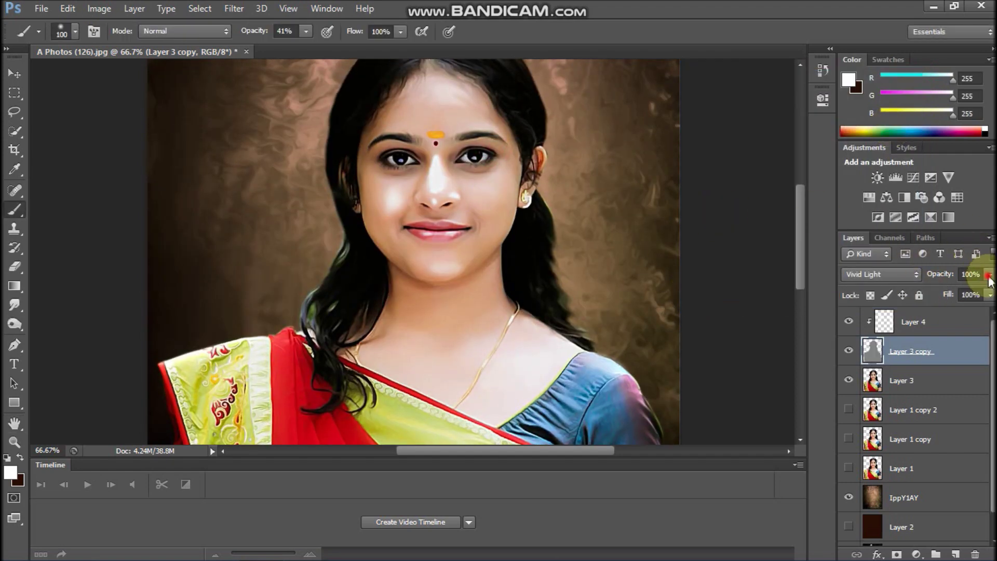
- Compare Hard Light and neighbouring blend modes on the Layer 3 copy and return it to Vivid Light
click(903, 277)
click(856, 181)
key(Down)
key(Down)
key(Down)
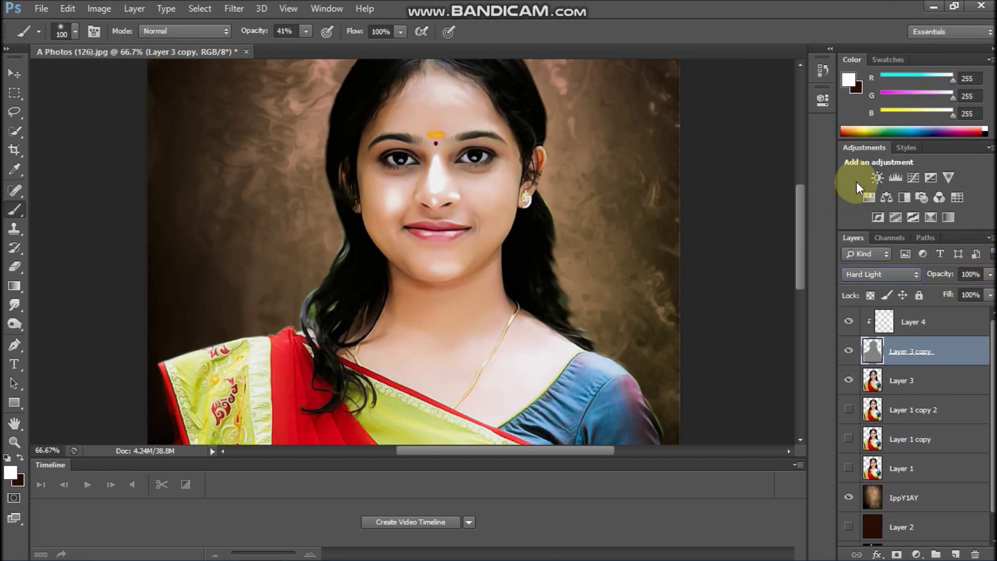
key(Up)
key(Down)
key(Up)
key(Up)
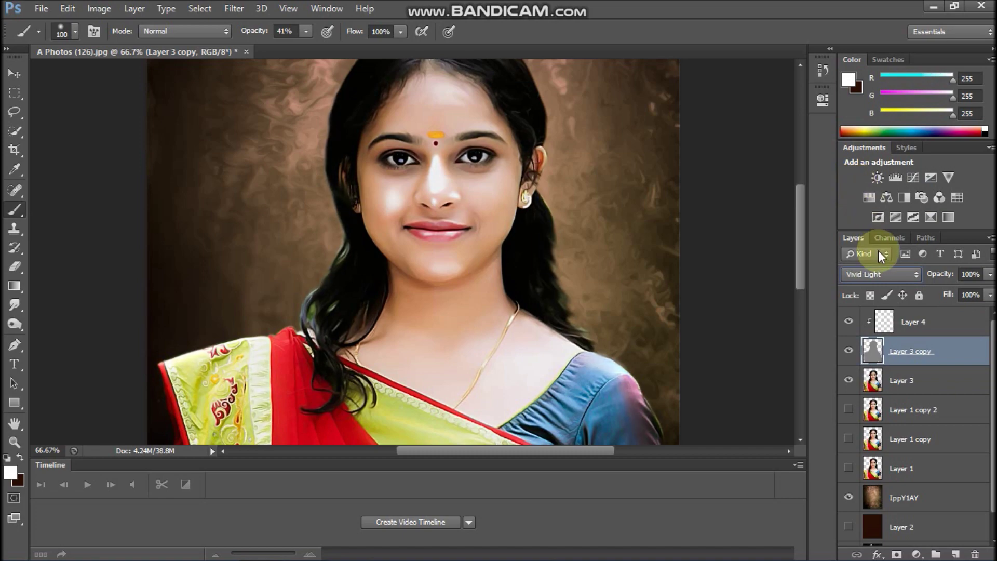
- Merge all visible layers into a single layer
scroll(550, 289, up, 3)
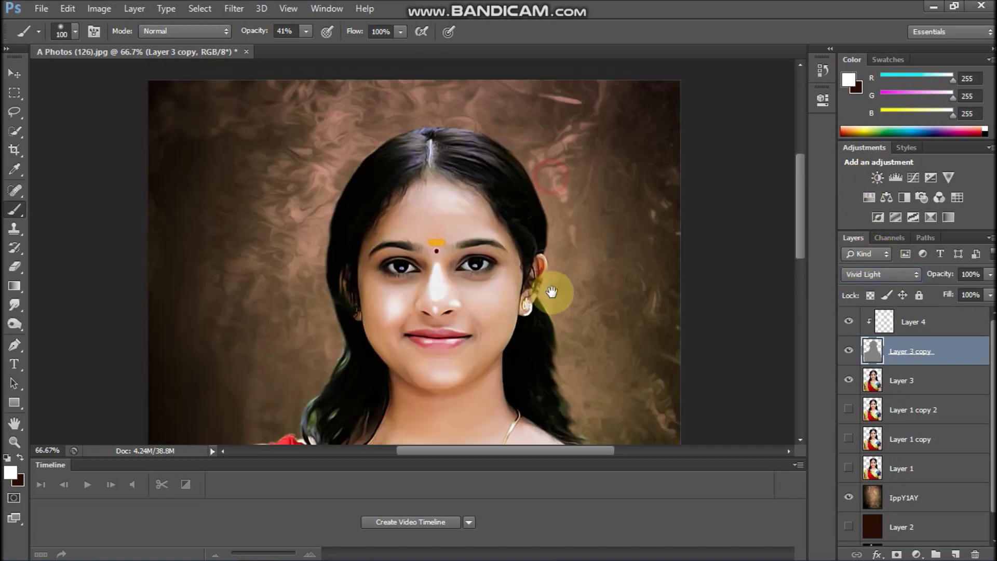
scroll(561, 256, down, 6)
key(ctrl+minus)
key(ctrl+shift+e)
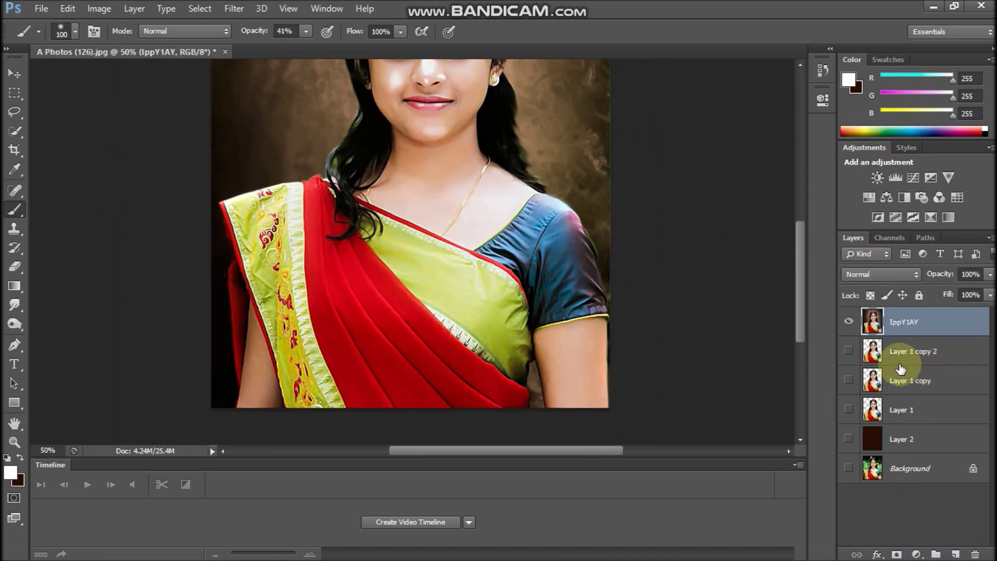
- Apply a Selective Color adjustment to the merged layer's Reds with Magenta +45, Yellow +58 and Black +49
scroll(601, 285, up, 2)
key(ctrl+u)
key(Escape)
key(alt+i)
key(j)
key(s)
drag(501, 99, 786, 86)
drag(756, 272, 788, 291)
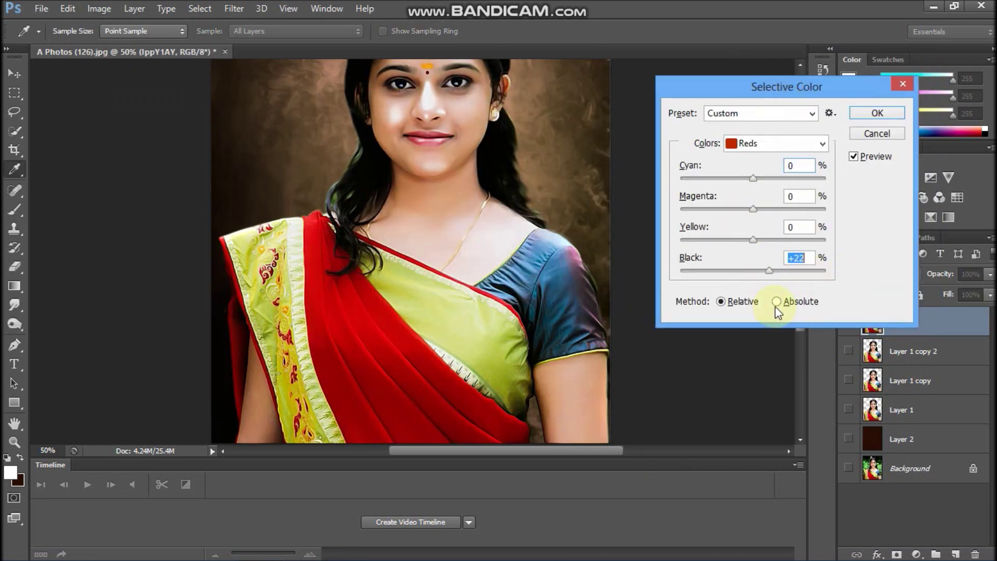
scroll(407, 249, up, 2)
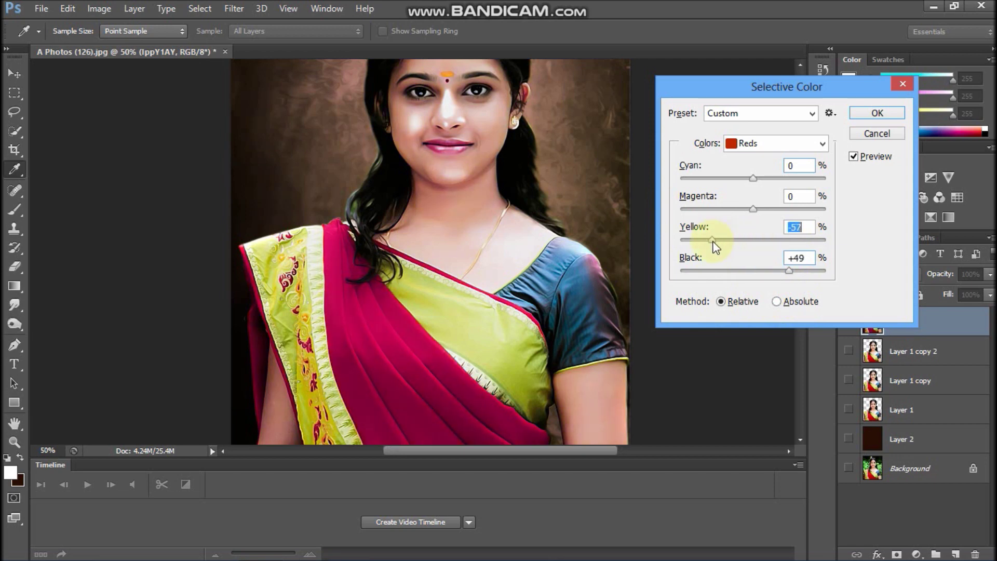
drag(770, 209, 786, 209)
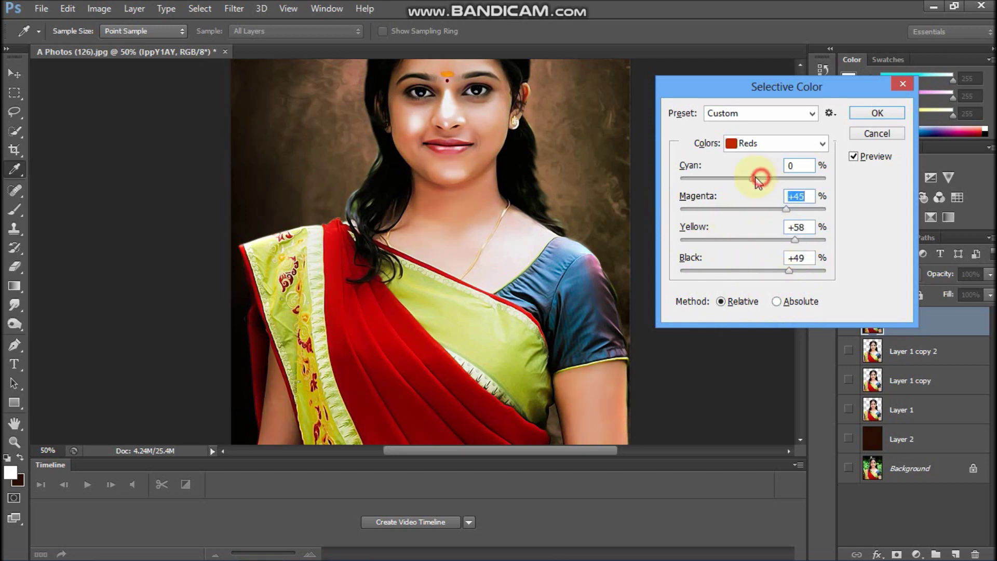
drag(753, 178, 754, 178)
click(758, 175)
- Adjust the Yellows in Selective Color to Magenta -25, Yellow +43 and Black +57, and apply the adjustment
drag(753, 271, 805, 270)
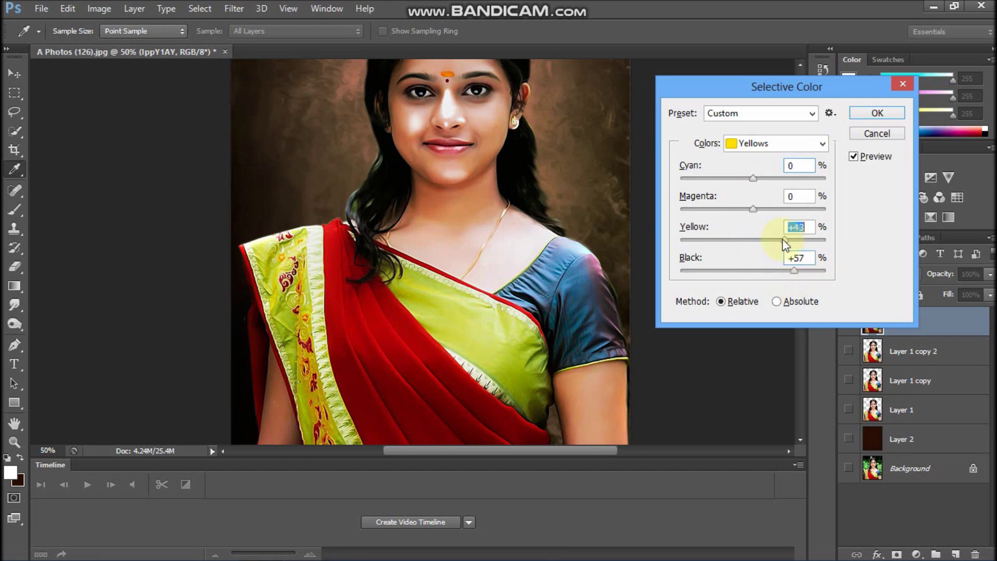
drag(789, 215, 744, 217)
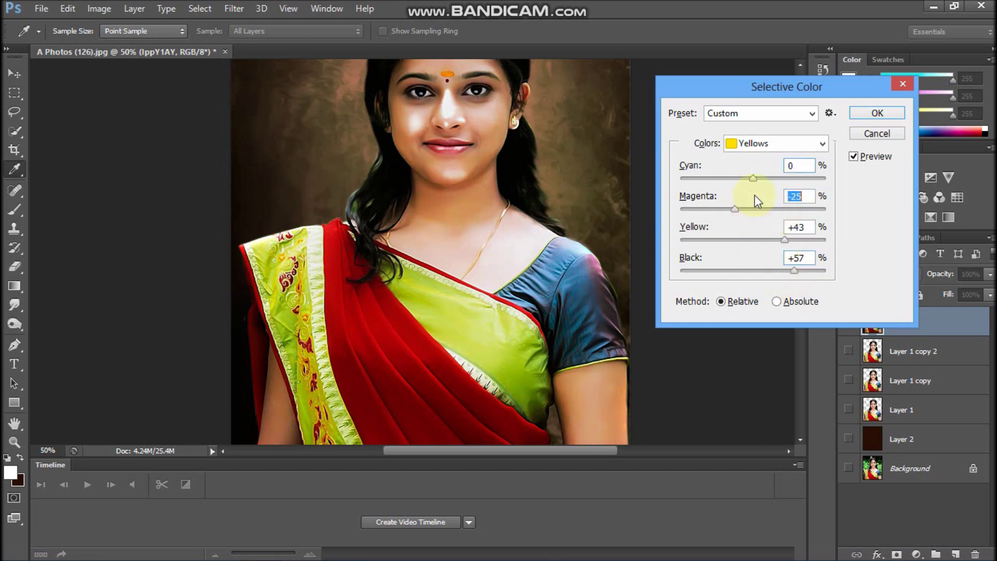
key(Return)
key(ctrl+minus)
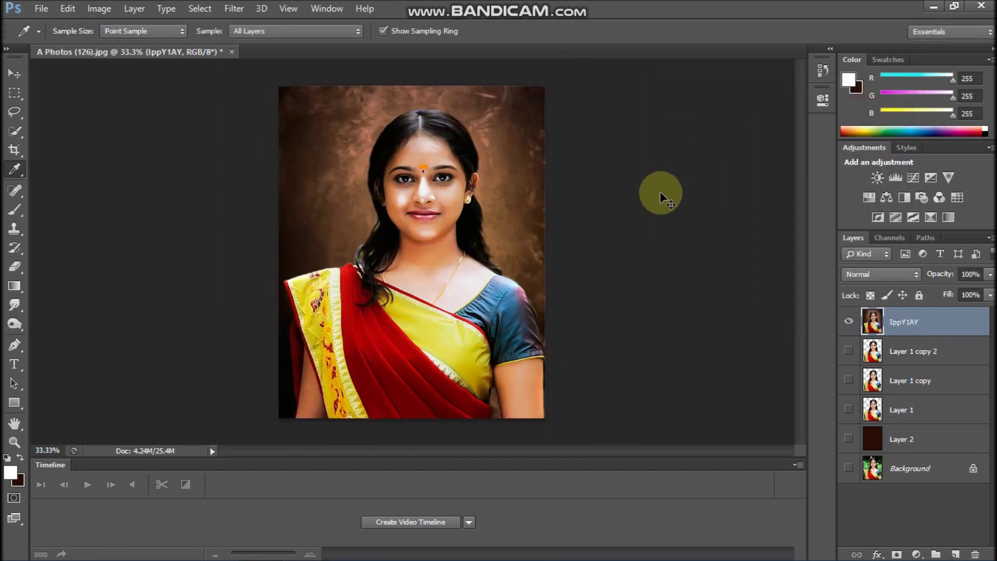
- Select the brown background around the woman with the Quick Selection tool
key(w)
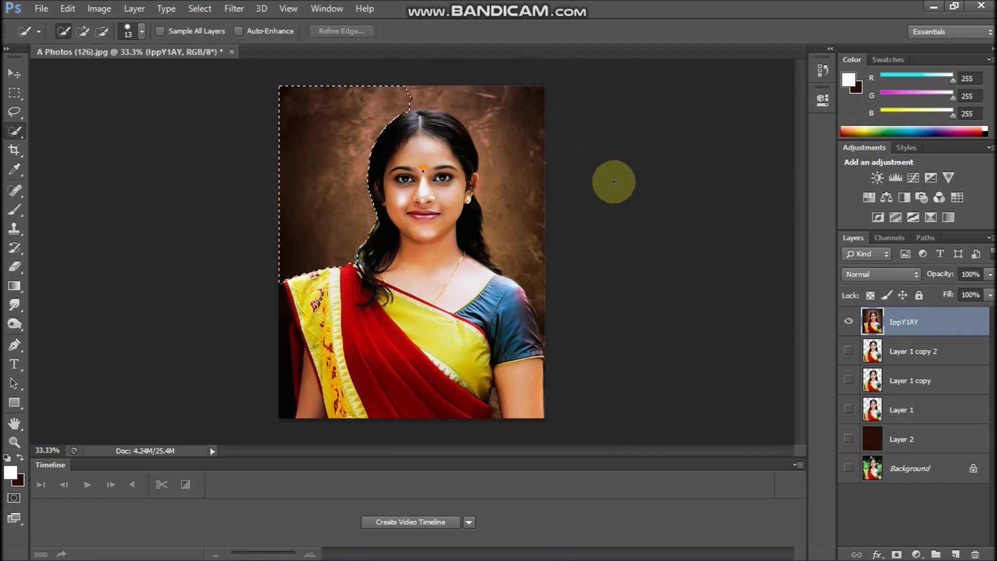
alt+click(473, 249)
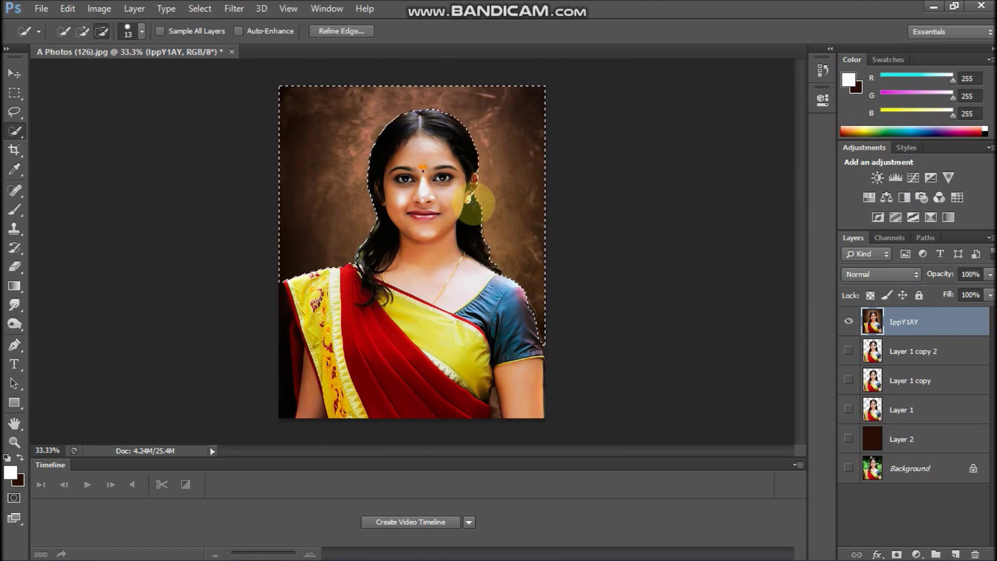
click(240, 11)
mouse_move(275, 218)
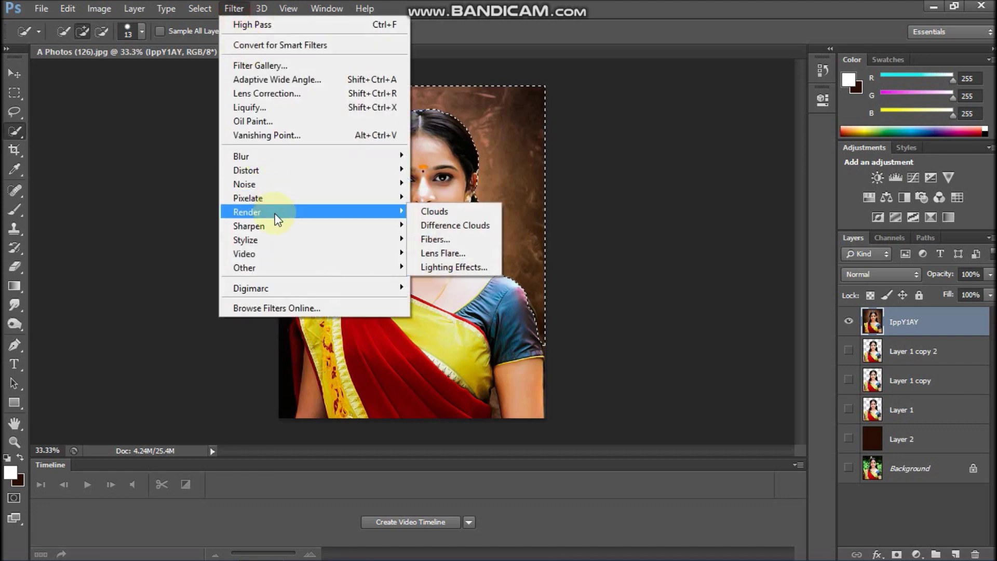
key(Escape)
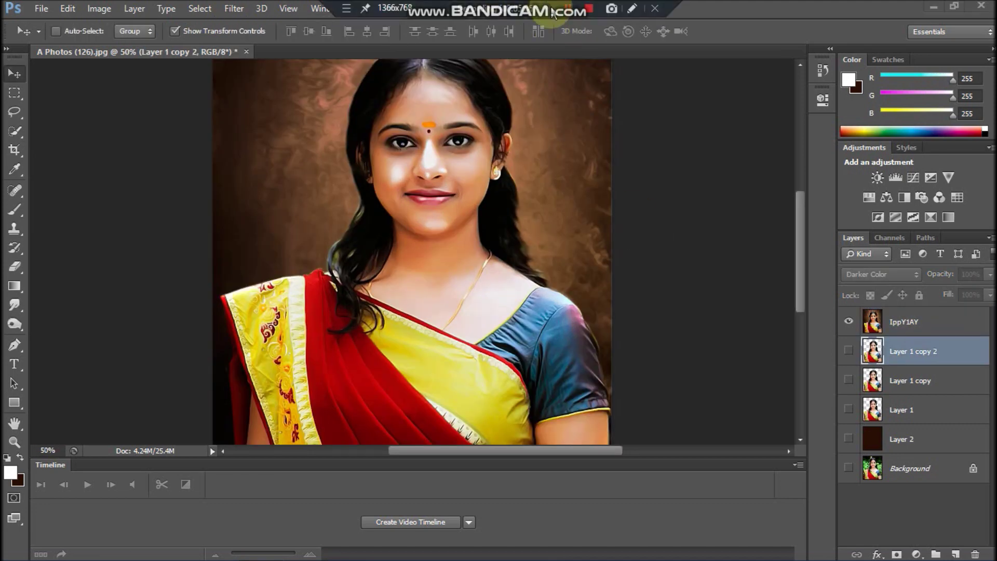
- Place Layer 1 copy 2 above the merged IppY1AY layer, compare blend modes on it and set it to Soft Light
click(862, 276)
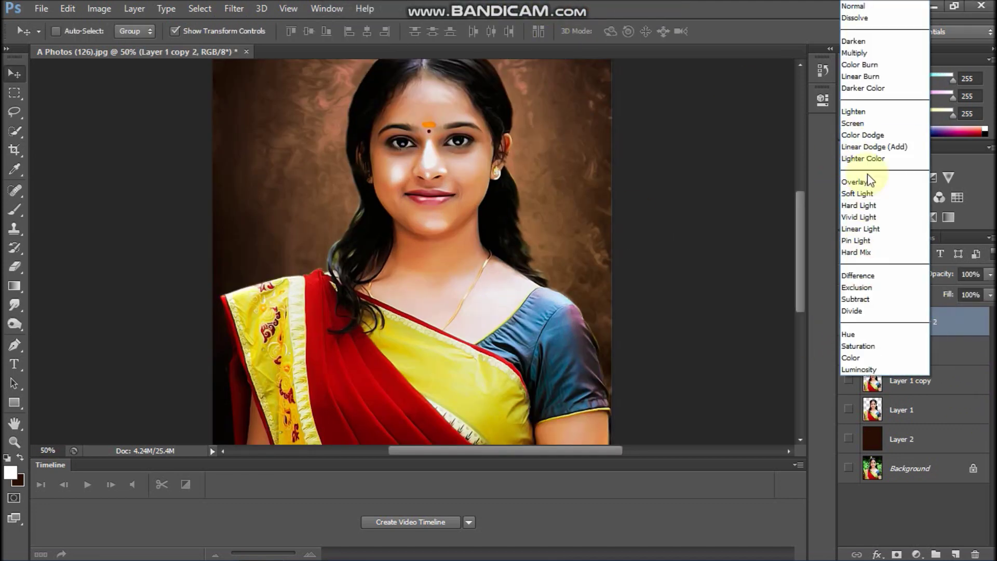
click(874, 140)
key(Down)
key(Down)
key(Down)
key(Down)
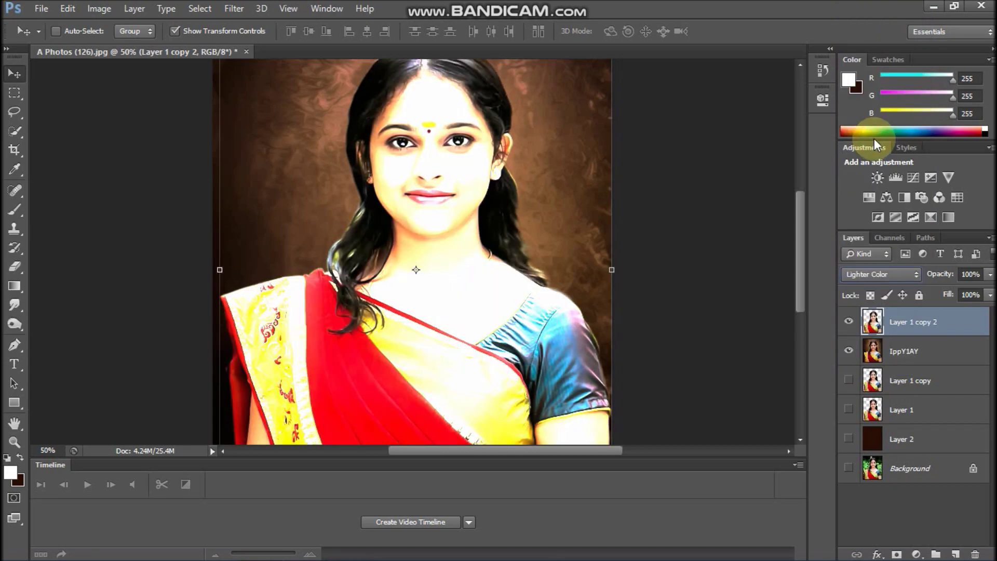
key(Up)
drag(803, 271, 803, 253)
key(ctrl+minus)
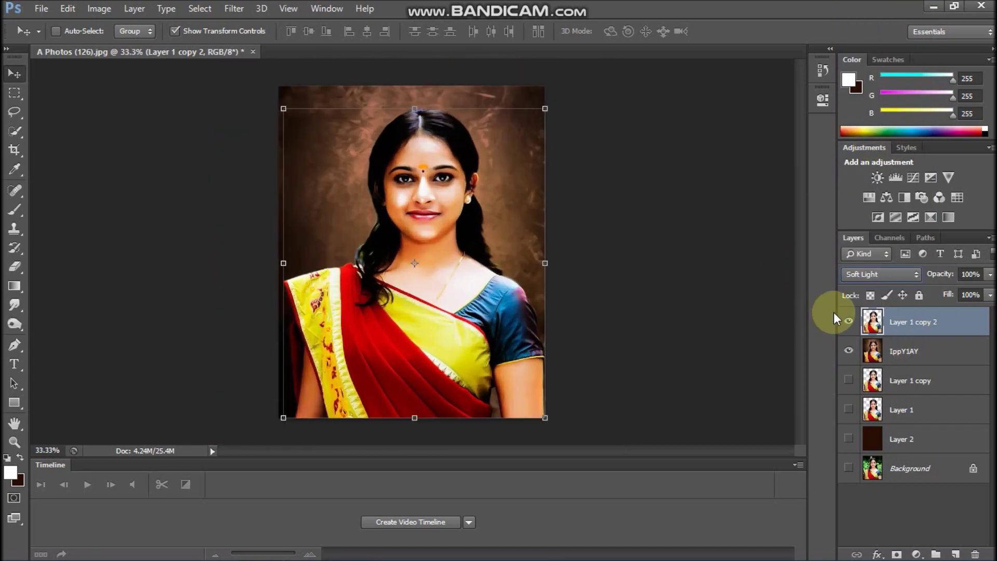
- Compare the edited portrait with the original Background photo by toggling the visibility of the layers above it
click(866, 351)
drag(850, 381, 849, 323)
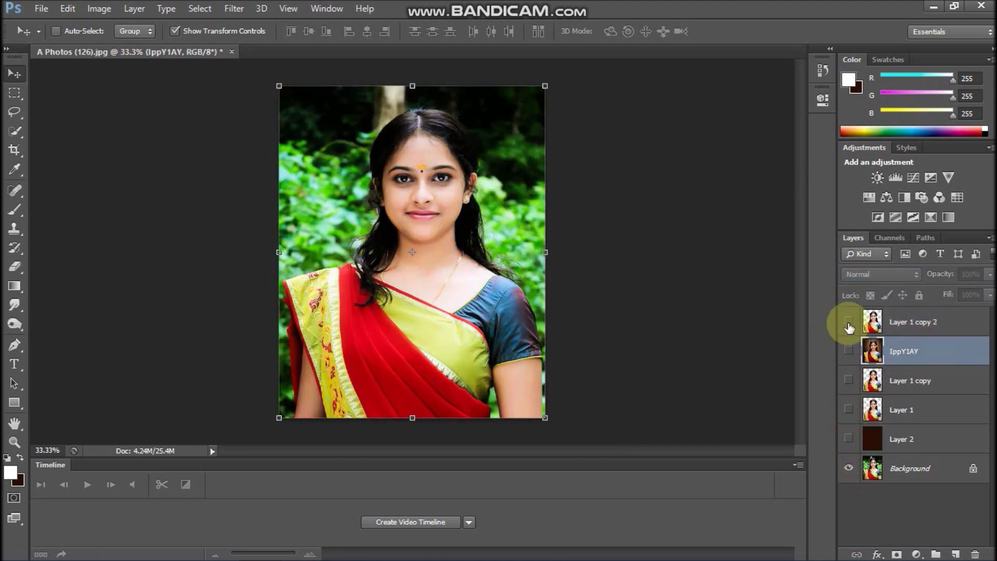
click(849, 322)
click(849, 322)
click(849, 321)
click(852, 351)
click(851, 351)
click(852, 351)
click(852, 350)
click(852, 350)
click(850, 350)
drag(850, 349, 850, 409)
- Load the woman's outline from Layer 1 copy 2 as a selection and extend it with the marquee beside her hair
click(952, 324)
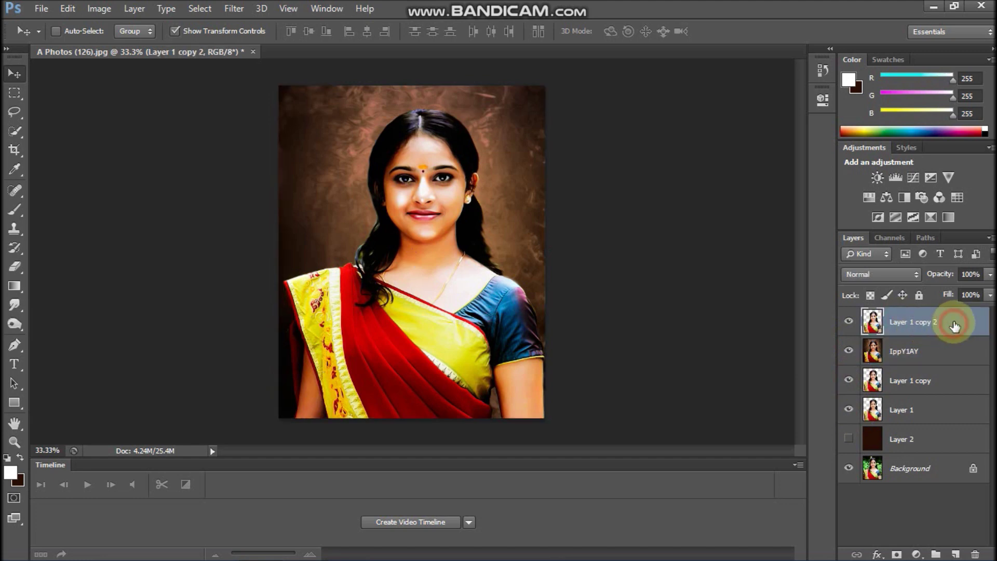
key(m)
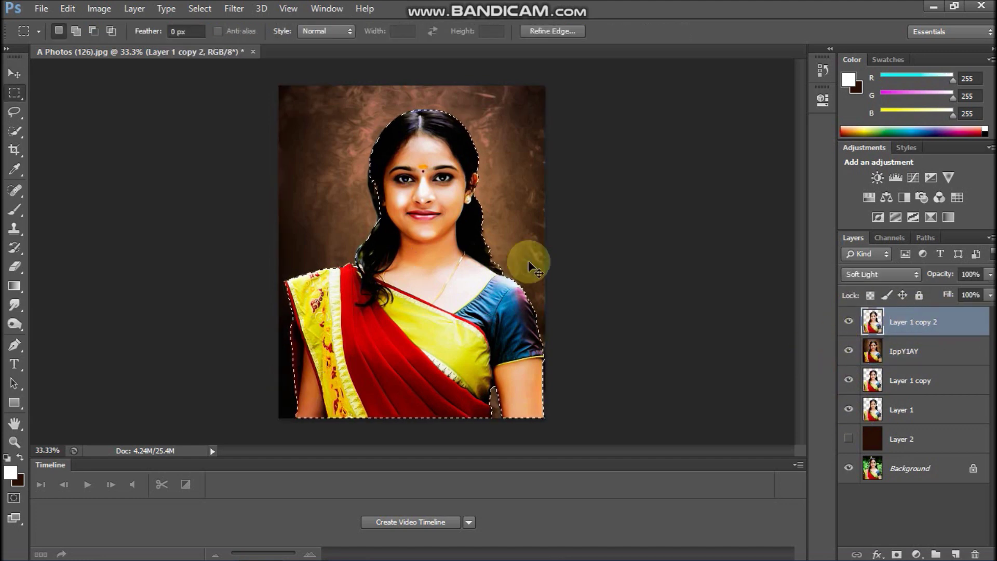
key(ctrl+plus)
key(ctrl+plus)
key(ctrl+plus)
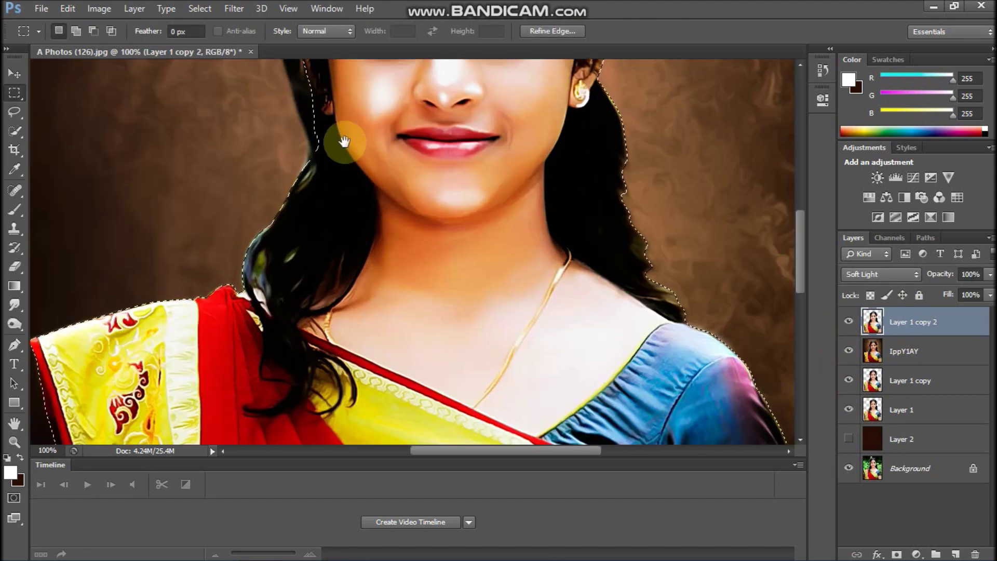
scroll(345, 167, up, 3)
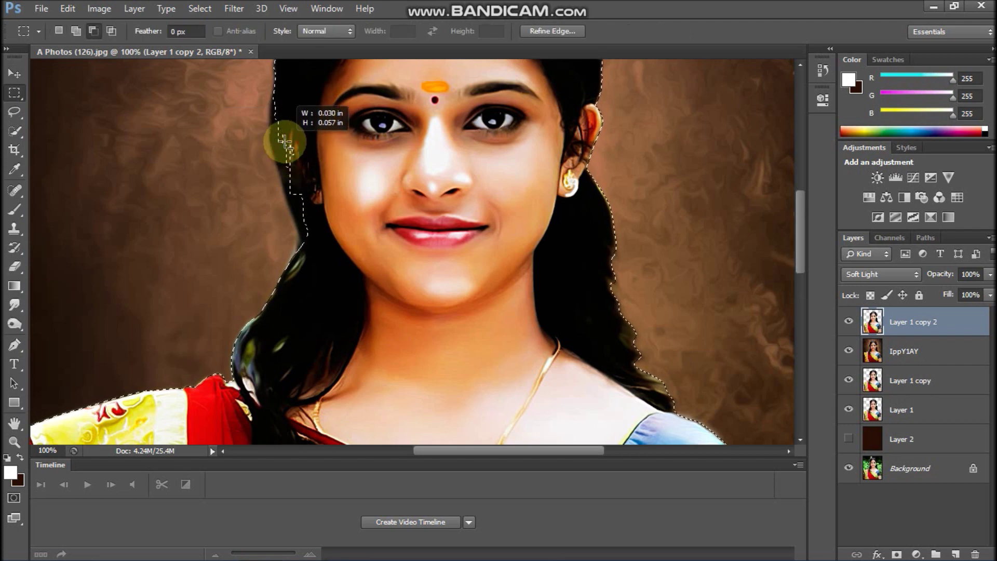
- Remove the textured background outside the selection from the merged IppY1AY layer, show Layer 2 and clear the selection
click(906, 342)
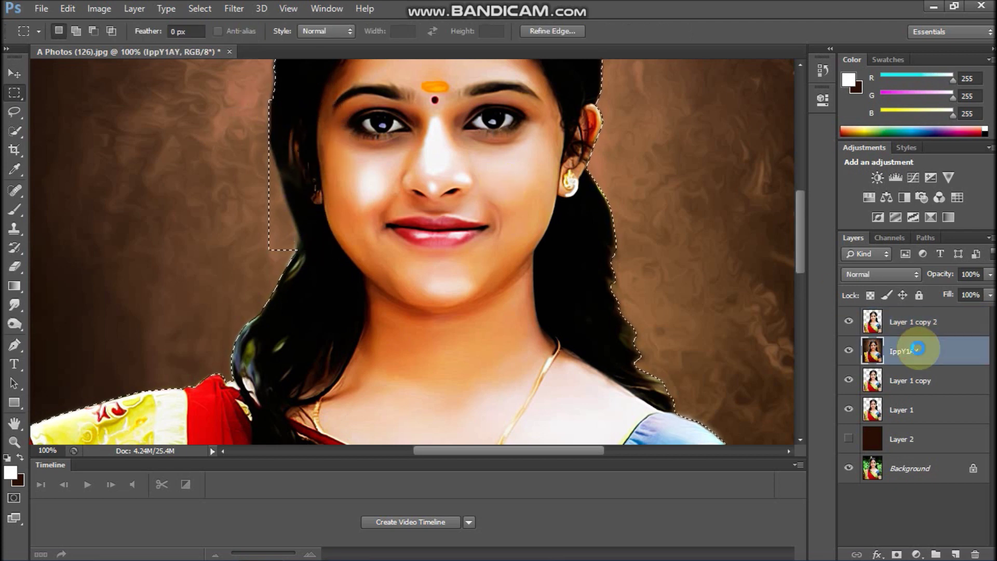
key(ctrl+minus)
click(849, 439)
key(ctrl+d)
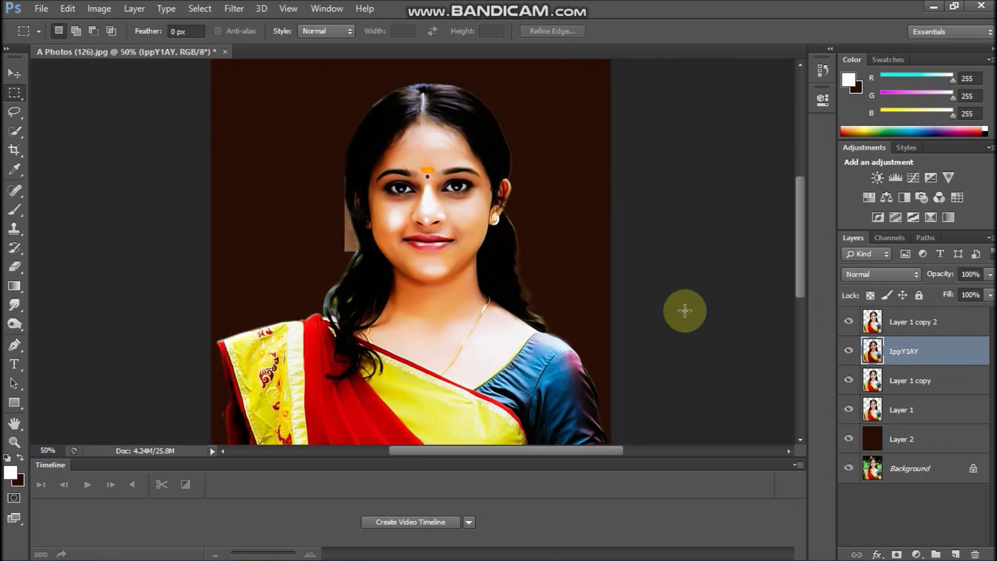
- Place the blue textured IppY1AY image from the NEW PNG folder into the document
click(48, 6)
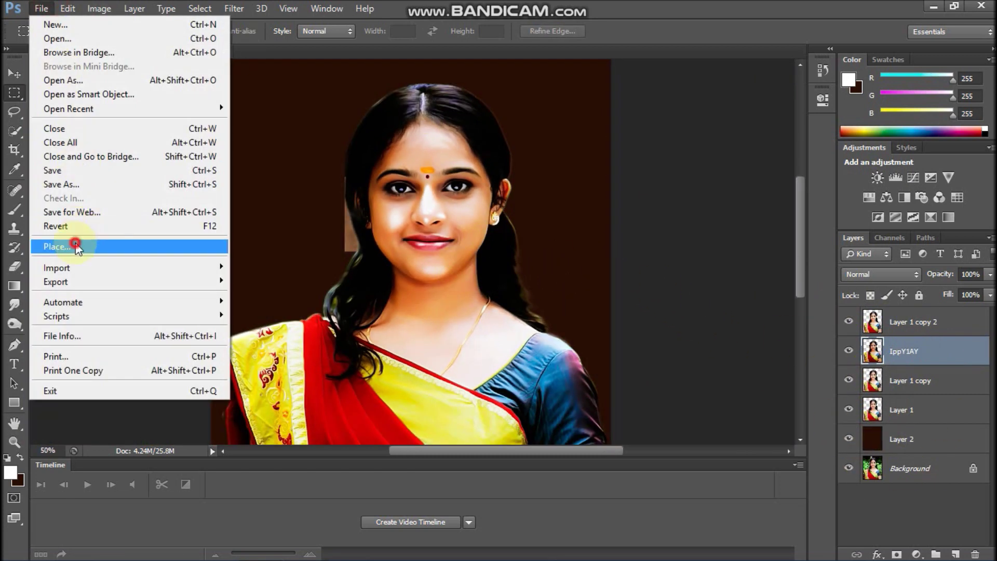
click(76, 243)
scroll(623, 276, down, 15)
scroll(896, 273, down, 20)
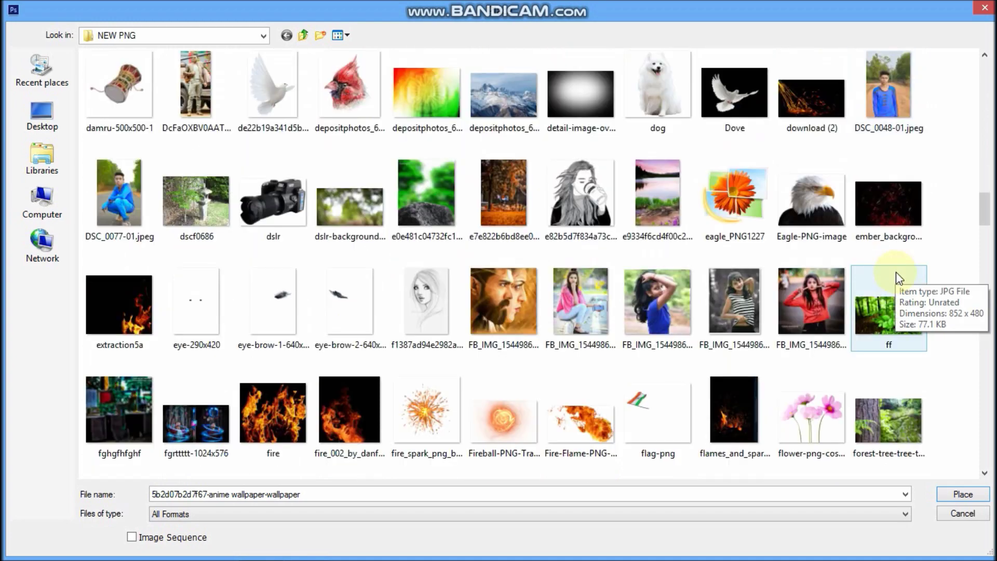
scroll(897, 269, up, 20)
scroll(899, 269, down, 20)
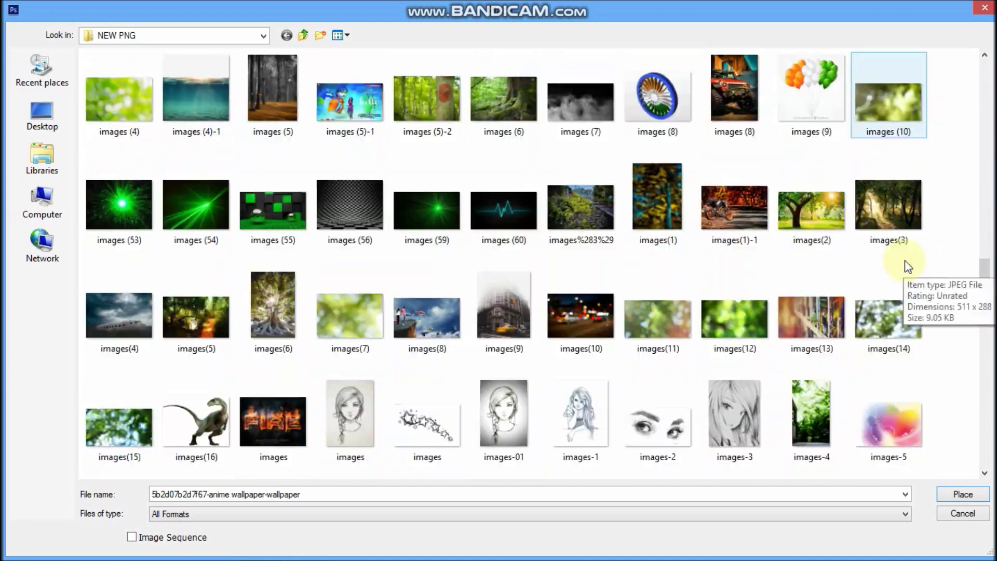
scroll(905, 262, down, 5)
double_click(119, 207)
- Scale and position the placed blue texture to cover the whole canvas, and move its layer below Layer 1
key(ctrl+minus)
drag(468, 241, 449, 308)
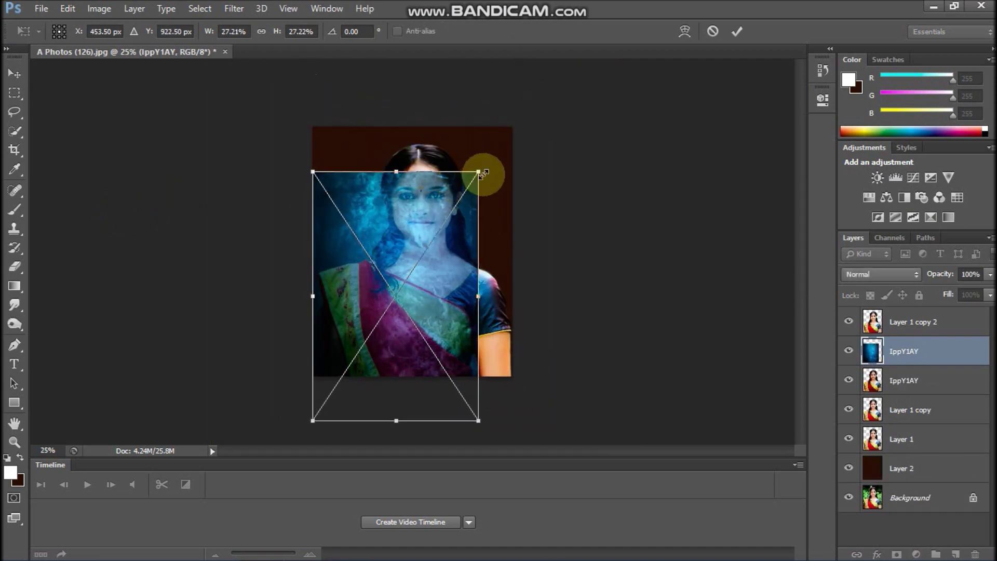
drag(479, 172, 558, 49)
drag(510, 195, 469, 232)
key(Return)
drag(907, 342, 901, 424)
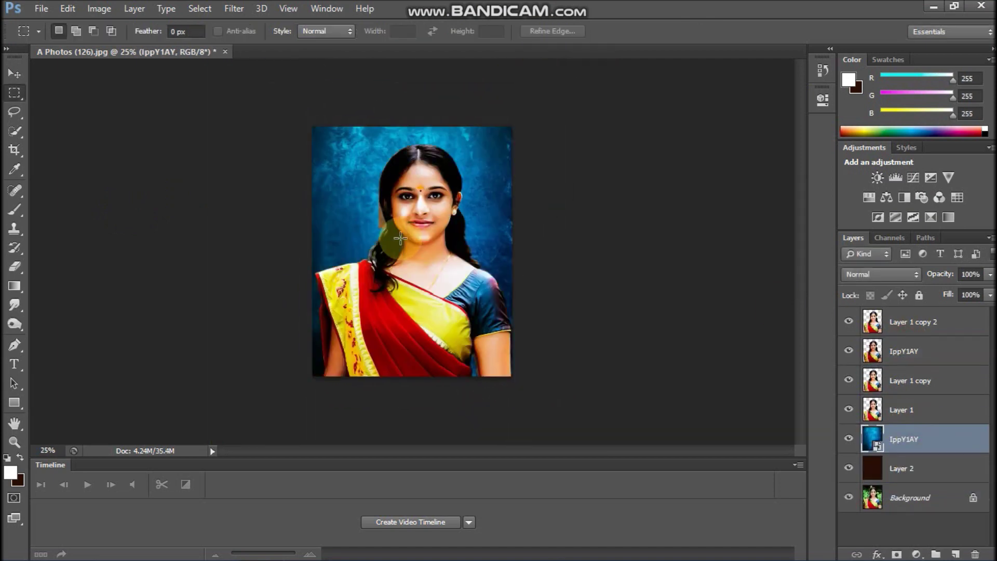
- Hide the blue texture, Layer 2 and Background, and add a new empty layer directly below Layer 1
click(848, 439)
click(848, 468)
click(904, 468)
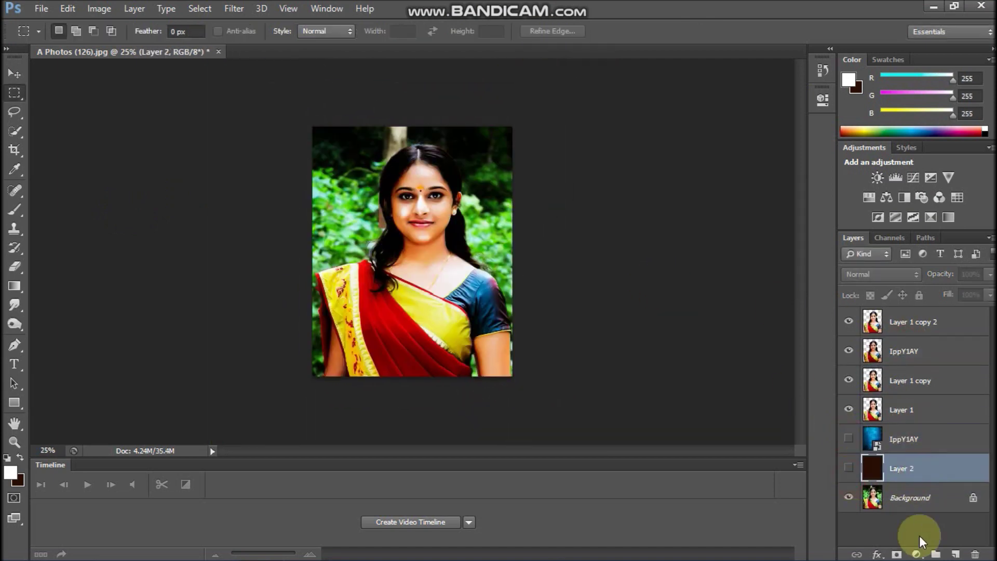
click(956, 553)
drag(906, 468, 925, 430)
click(846, 528)
- Erase the leftover brown patch beside the woman's hair on the merged IppY1AY layer with a 13 px eraser
scroll(345, 183, up, 7)
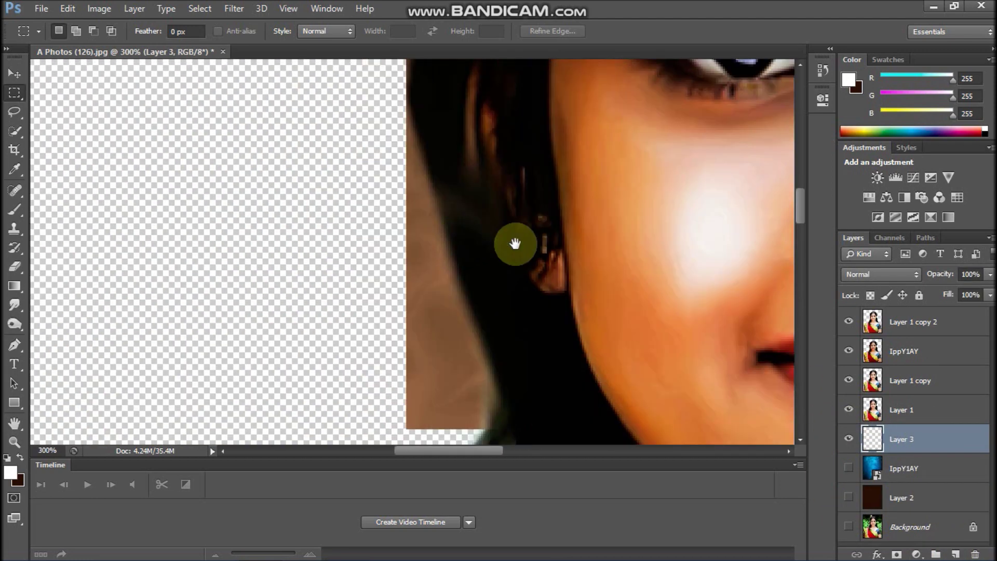
click(872, 321)
drag(524, 332, 529, 291)
key(e)
click(881, 349)
drag(433, 348, 413, 304)
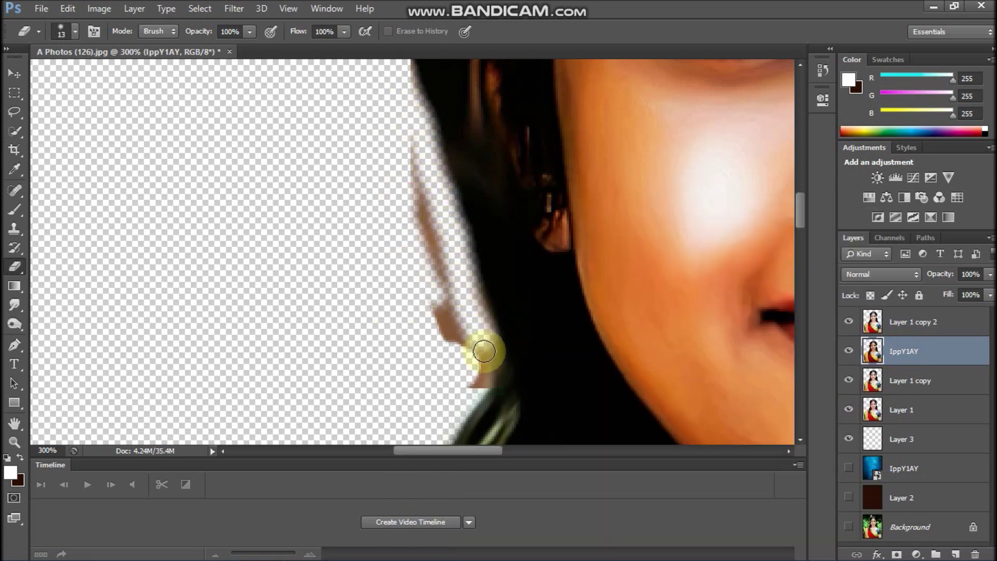
scroll(445, 331, down, 3)
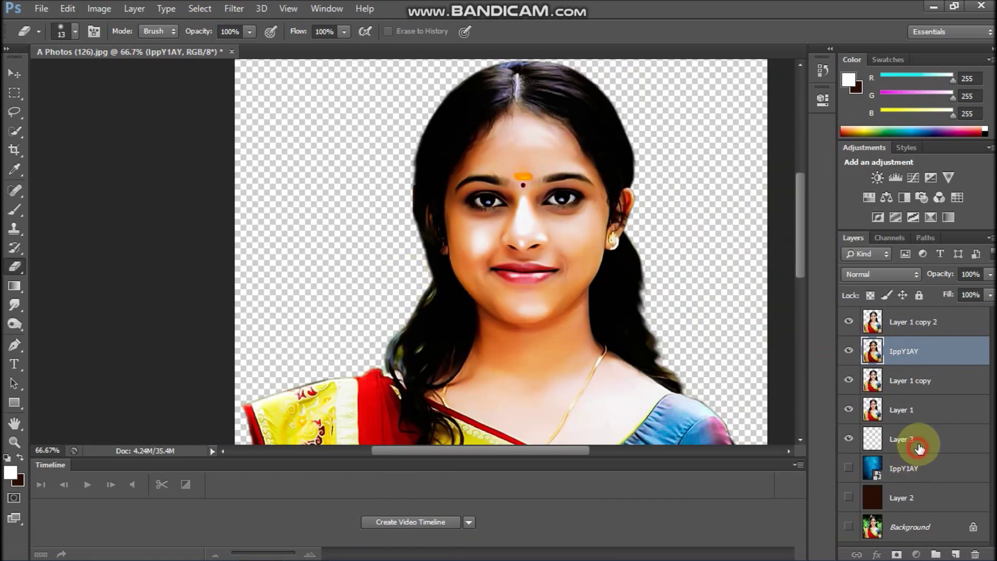
- Fill Layer 3 with white and paint translucent pink and orange strokes around the head using a textured brush at 41% opacity
click(919, 448)
key(alt+BackSpace)
right_click(445, 241)
scroll(794, 334, up, 2)
double_click(795, 333)
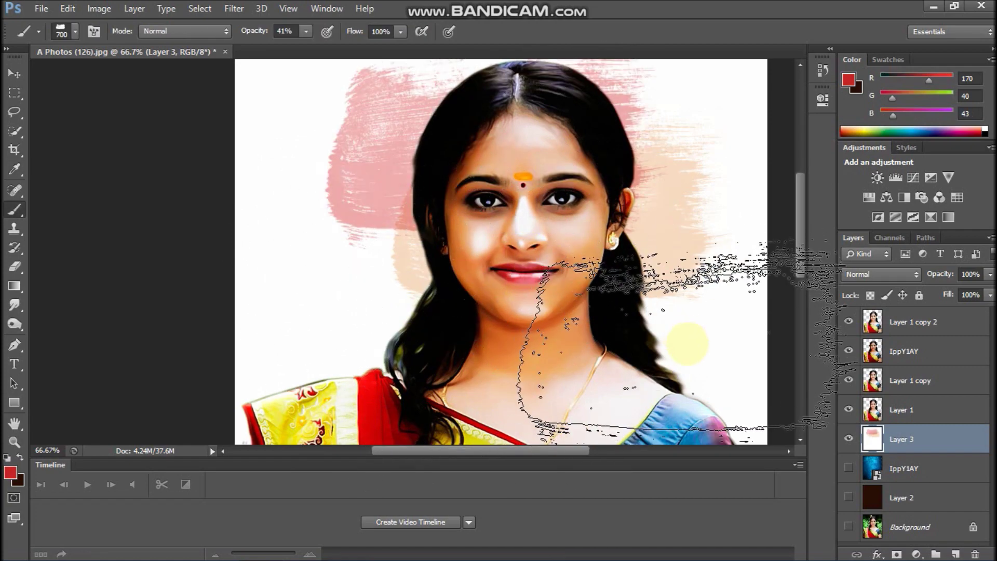
alt+click(583, 334)
click(557, 210)
- Paint translucent orange strokes on Layer 3 beside the woman's hair and above her shoulder with a 400 px textured brush at 55% opacity
right_click(562, 332)
double_click(582, 322)
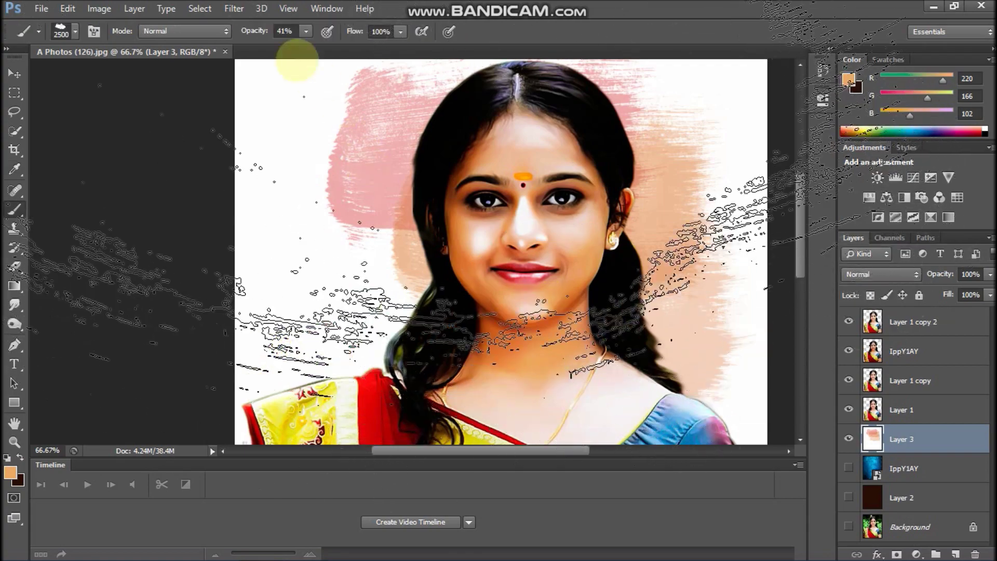
click(306, 30)
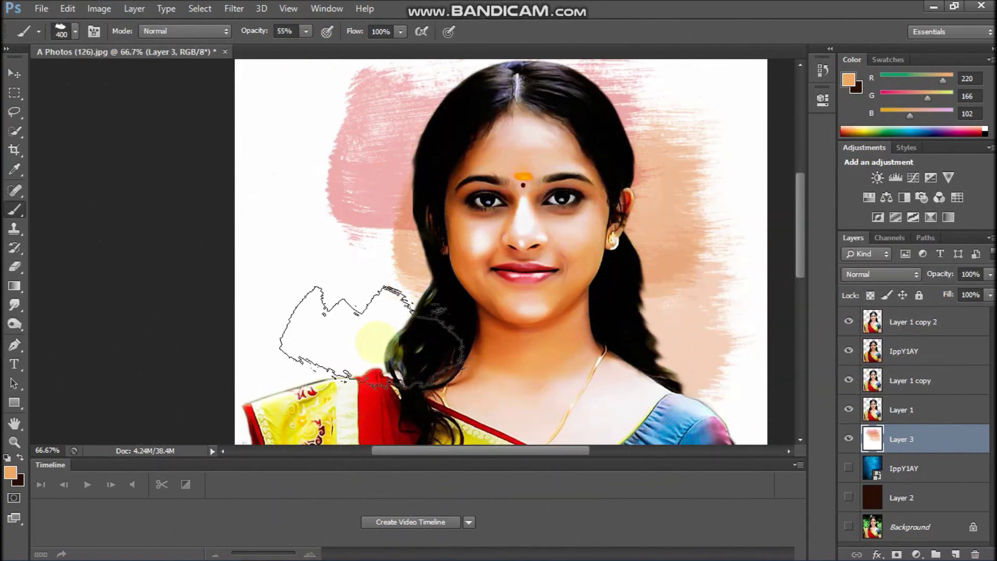
alt+click(602, 291)
- Sample pink from the lips and paint broad pink strokes behind the figure with a 1300 px textured brush at 91% opacity
alt+click(524, 267)
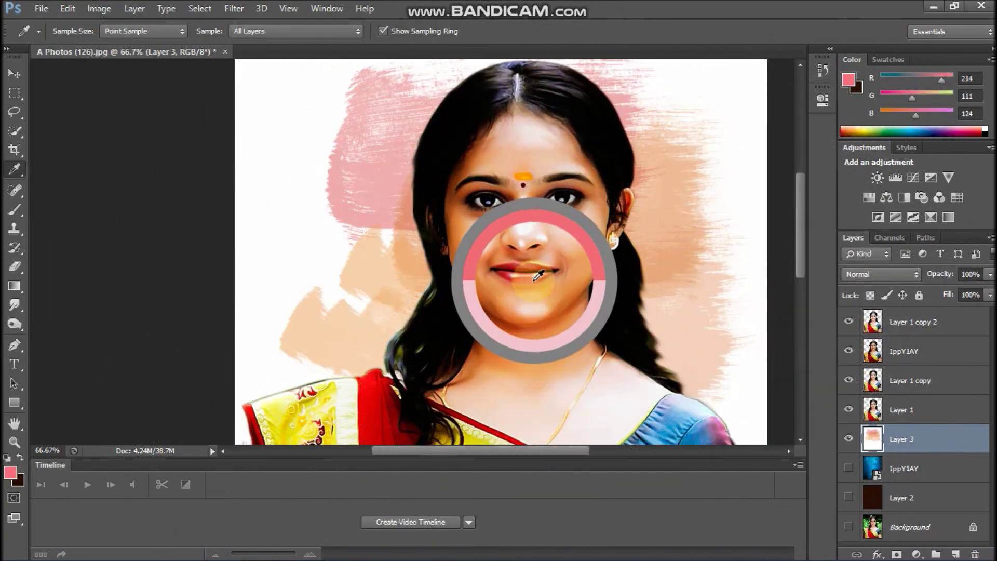
key(bracketright)
key(bracketright)
key(bracketright)
key(bracketright)
key(bracketright)
key(bracketright)
key(bracketright)
key(bracketright)
key(bracketright)
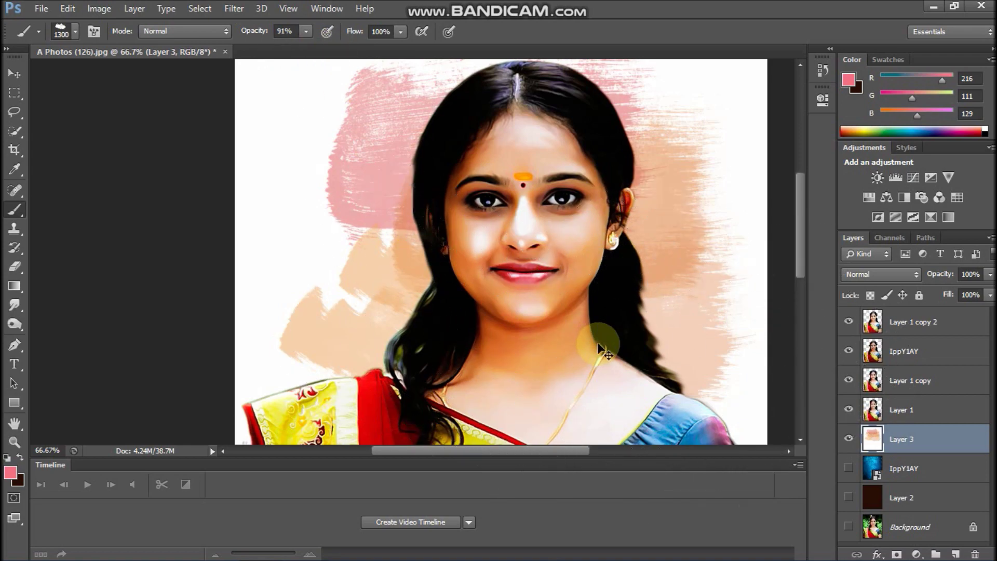
key(ctrl+minus)
mouse_move(438, 174)
mouse_down()
mouse_move(309, 174)
mouse_move(244, 137)
mouse_move(173, 286)
mouse_up()
- Sample a bright red, paint it behind the upper part of the head at 60% opacity, and try a curved bristle brush
key(alt)
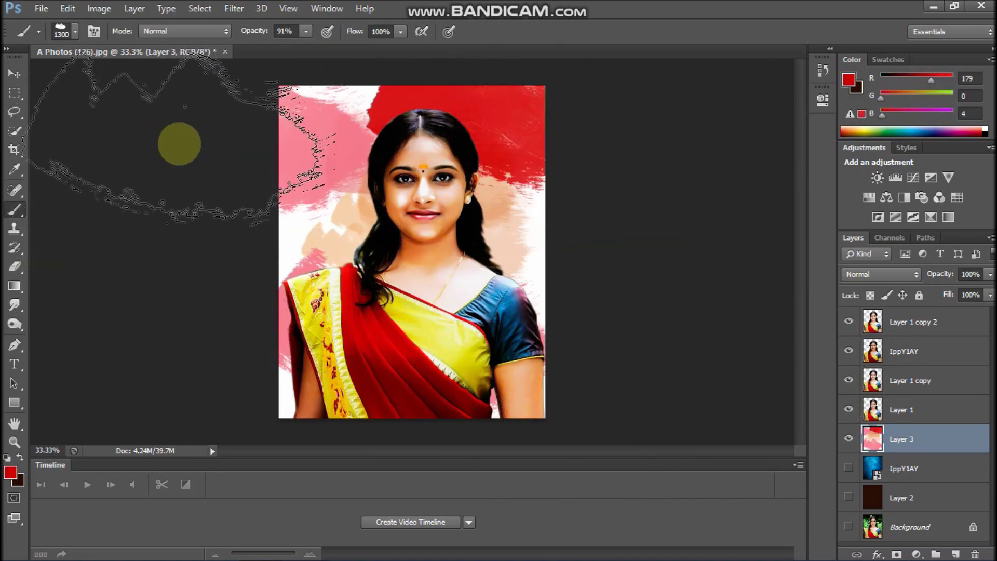
click(469, 71)
right_click(441, 211)
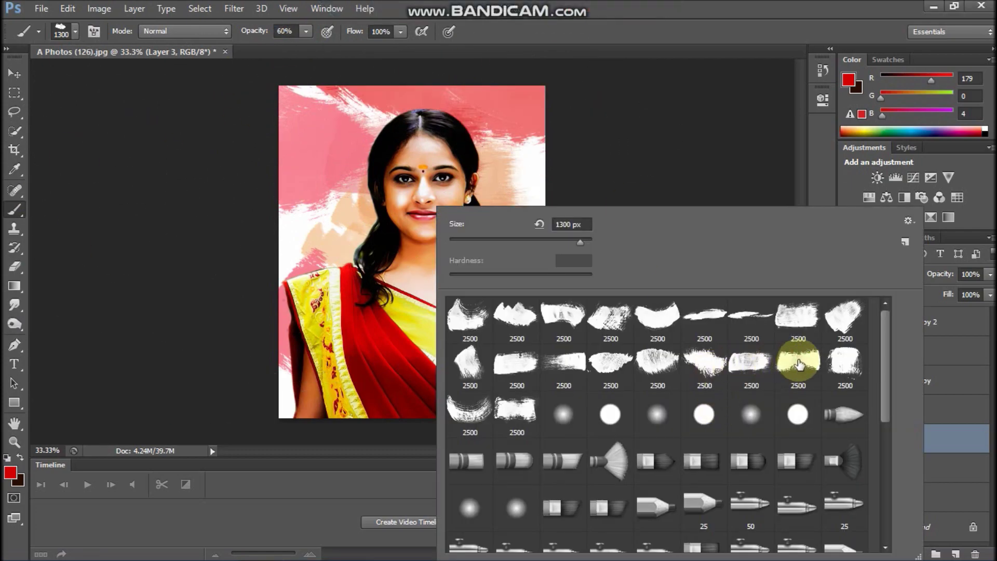
double_click(600, 442)
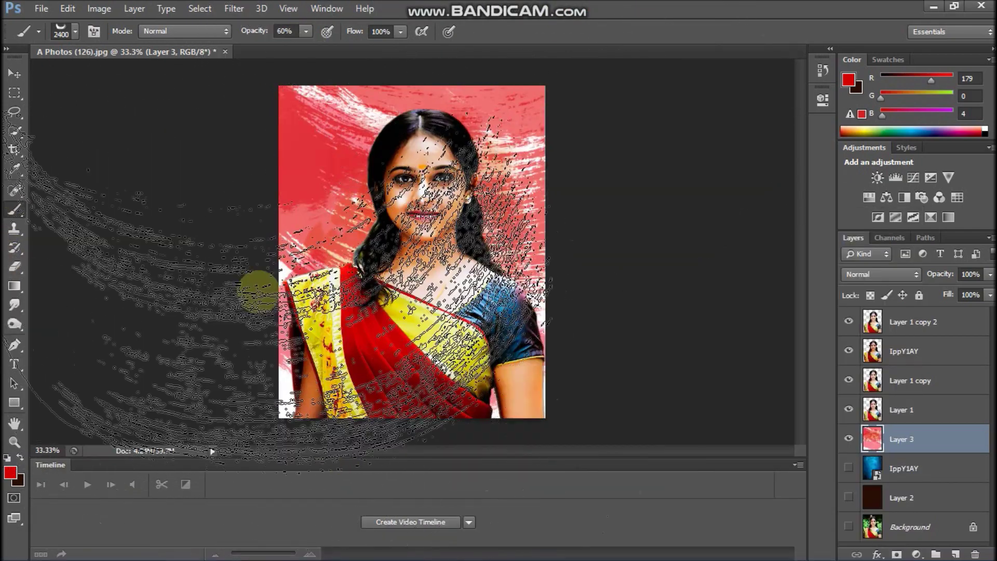
- Sample blue from the blouse and paint faint blue strokes across the background with a large curved bristle brush at reduced opacity
alt+click(479, 289)
key(bracketleft)
key(bracketleft)
key(bracketleft)
key(bracketleft)
key(bracketleft)
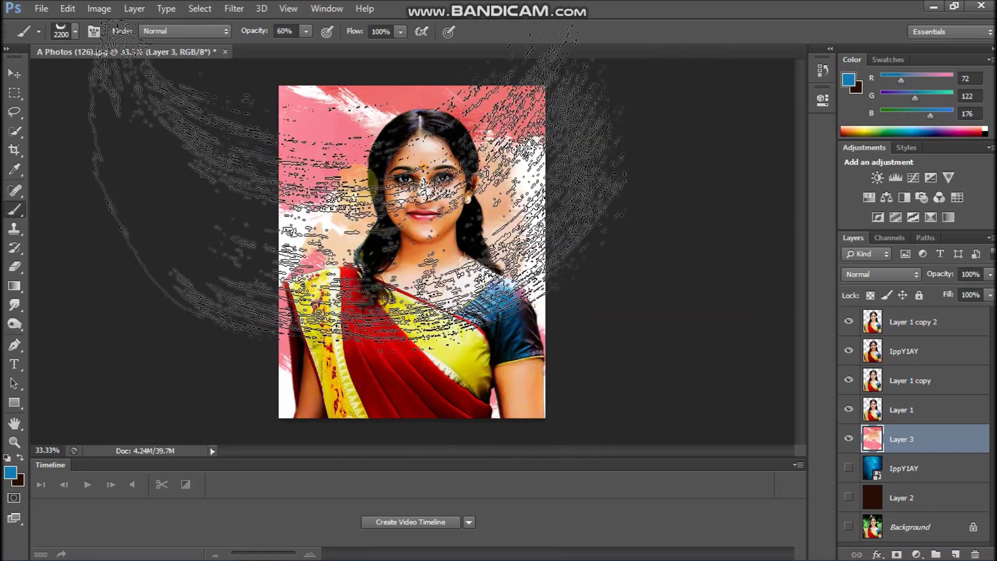
click(304, 35)
drag(305, 49, 271, 49)
click(376, 409)
click(165, 274)
click(727, 223)
- Sample yellow from the sari and brush faint yellow over the background with several textured brushes at 14% opacity
right_click(395, 205)
double_click(474, 399)
key(i)
click(456, 334)
click(270, 276)
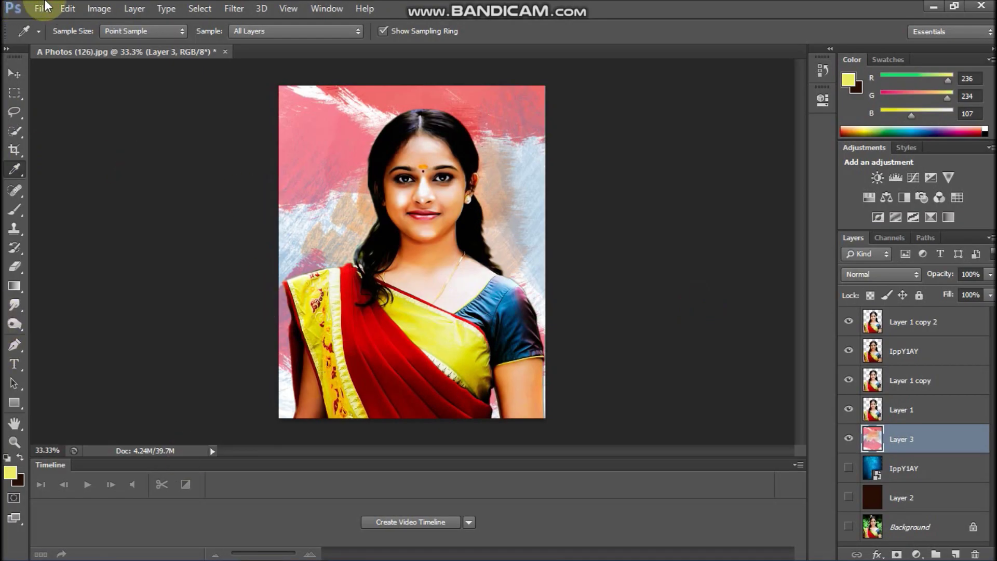
mouse_move(470, 228)
mouse_down()
mouse_move(478, 256)
mouse_move(401, 300)
mouse_up()
key(b)
right_click(481, 447)
double_click(605, 363)
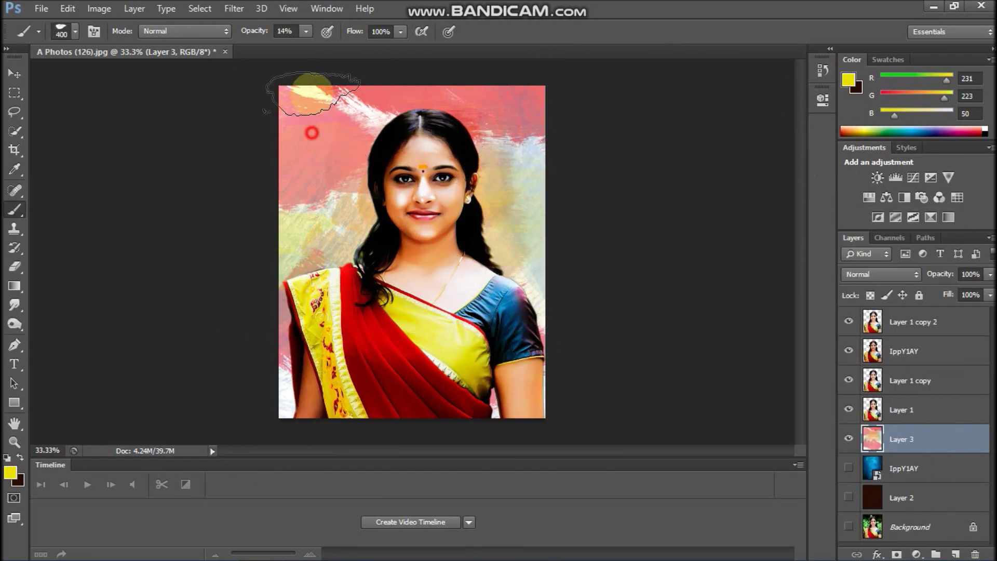
right_click(442, 307)
double_click(645, 338)
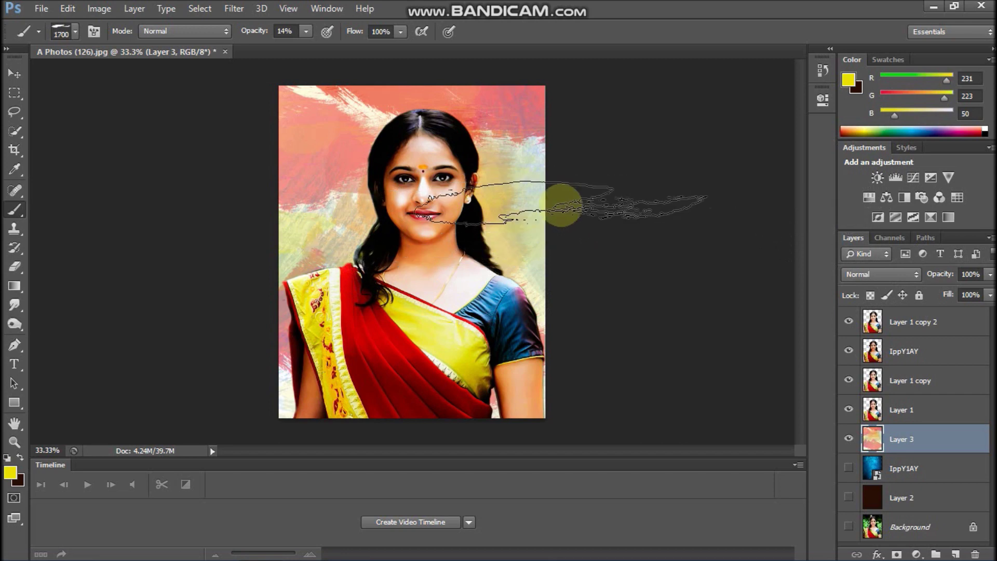
- Paint small dark blue dabs and brown-orange patches over the background, sampling the portrait's colours and using textured brushes at 83% opacity
key(i)
click(519, 300)
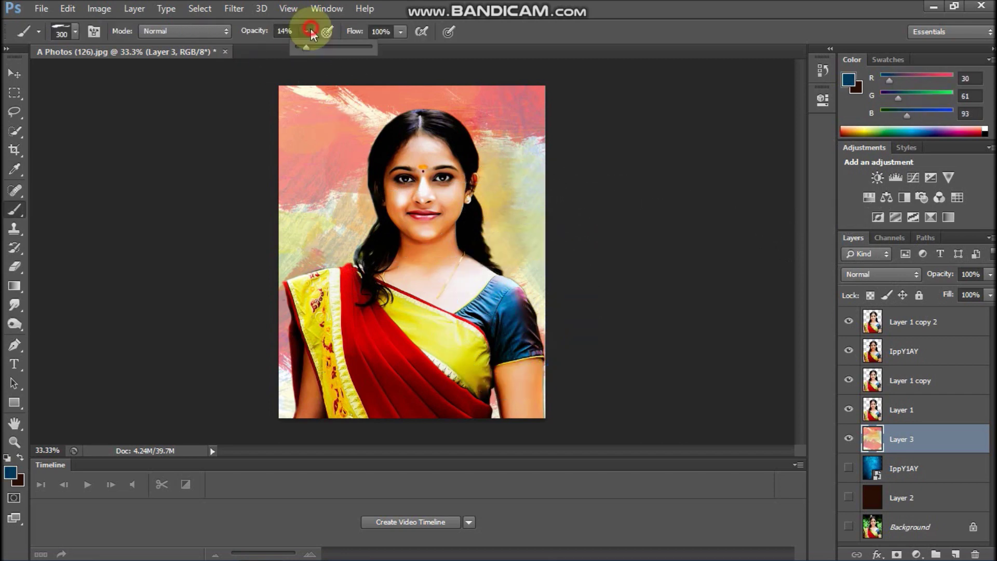
key(i)
drag(447, 364, 301, 390)
key(b)
right_click(507, 233)
double_click(784, 372)
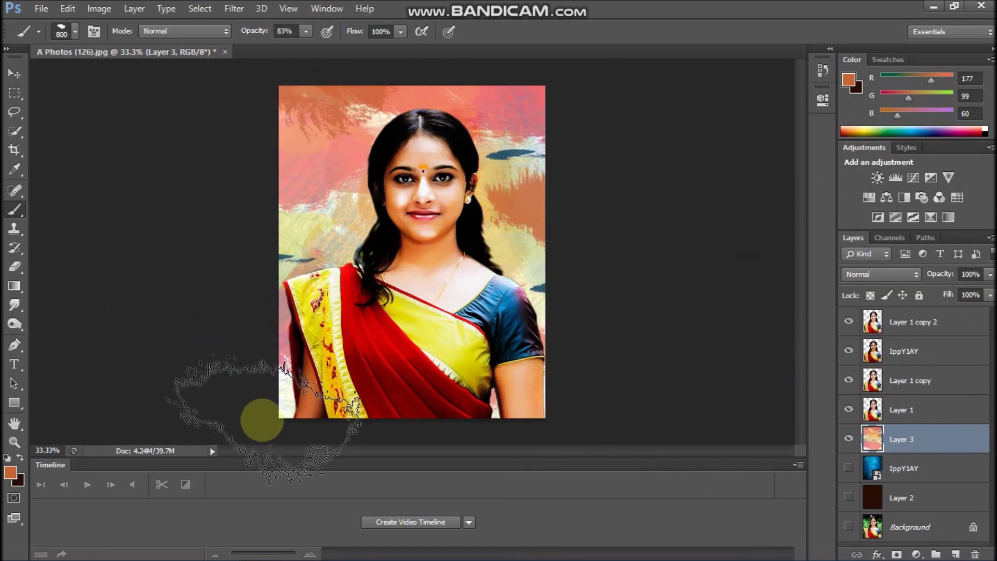
- Sample the sari's yellow and paint a strong yellow patch in the background beside the blouse sleeve
key(i)
click(458, 366)
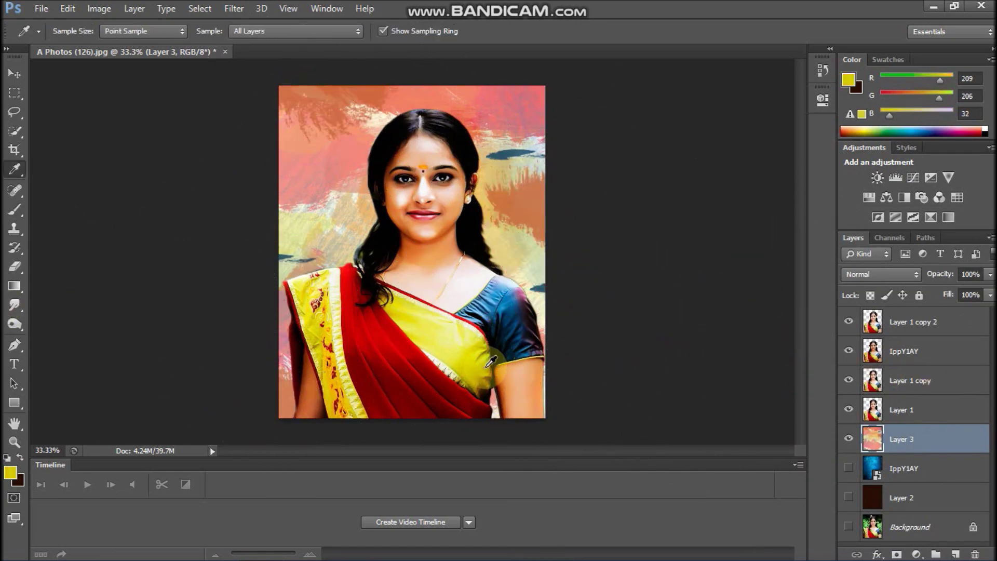
key(b)
drag(602, 301, 551, 301)
- Merge the visible layers, scale the merged IppY1AY layer to about 92%, and move it slightly up on the canvas
key(ctrl+shift+e)
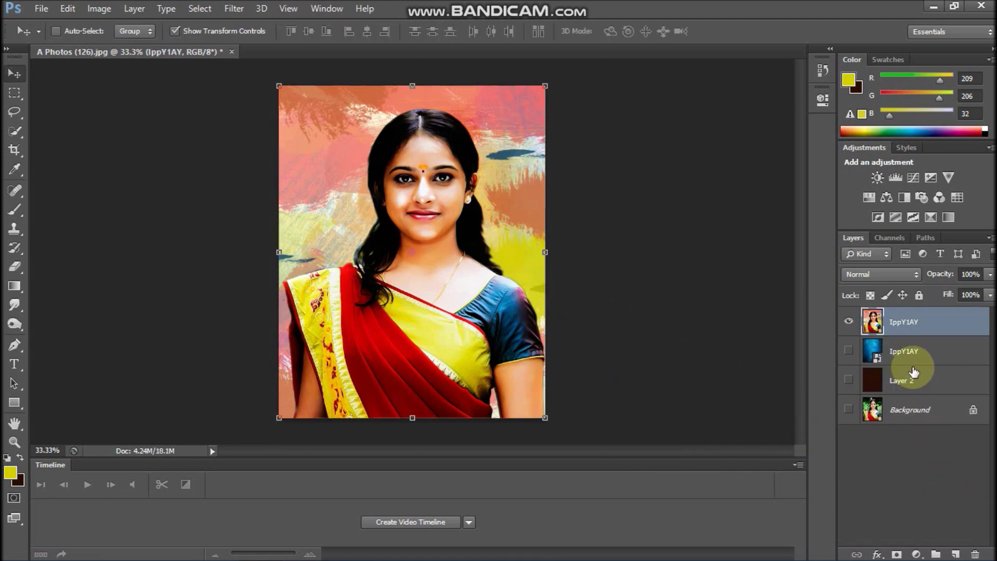
drag(545, 417, 532, 406)
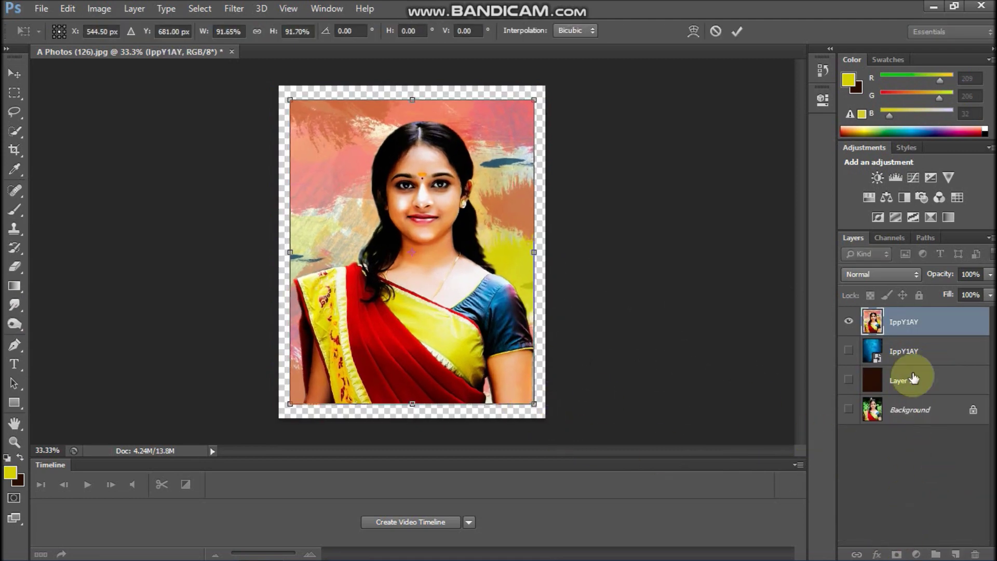
key(Return)
mouse_move(472, 308)
mouse_down()
mouse_move(451, 290)
mouse_move(491, 301)
mouse_move(477, 294)
mouse_up()
- Hide the merged IppY1AY layer with a black layer mask and choose a textured brush at 100% opacity
key(ctrl+i)
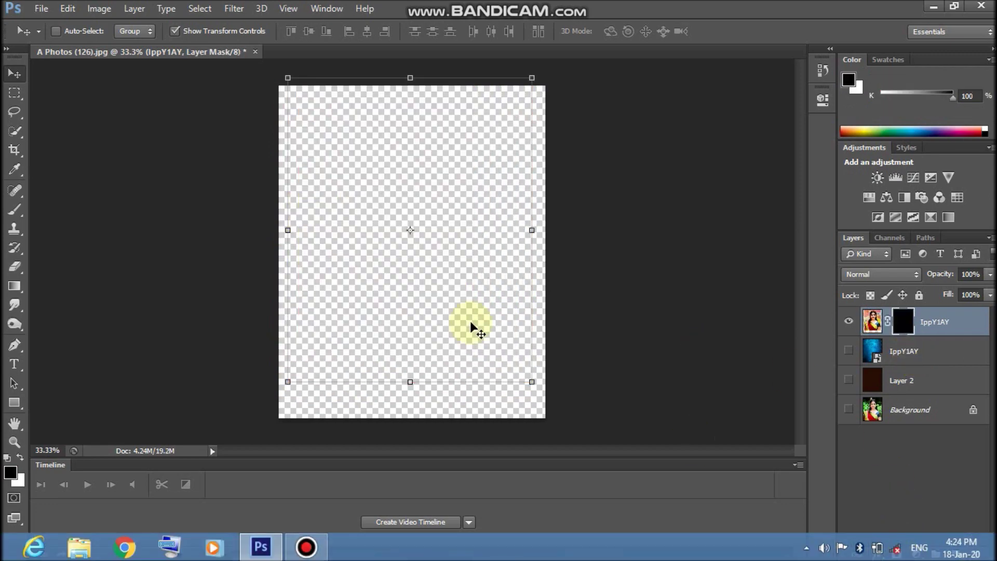
key(b)
drag(315, 49, 325, 49)
right_click(394, 211)
double_click(563, 367)
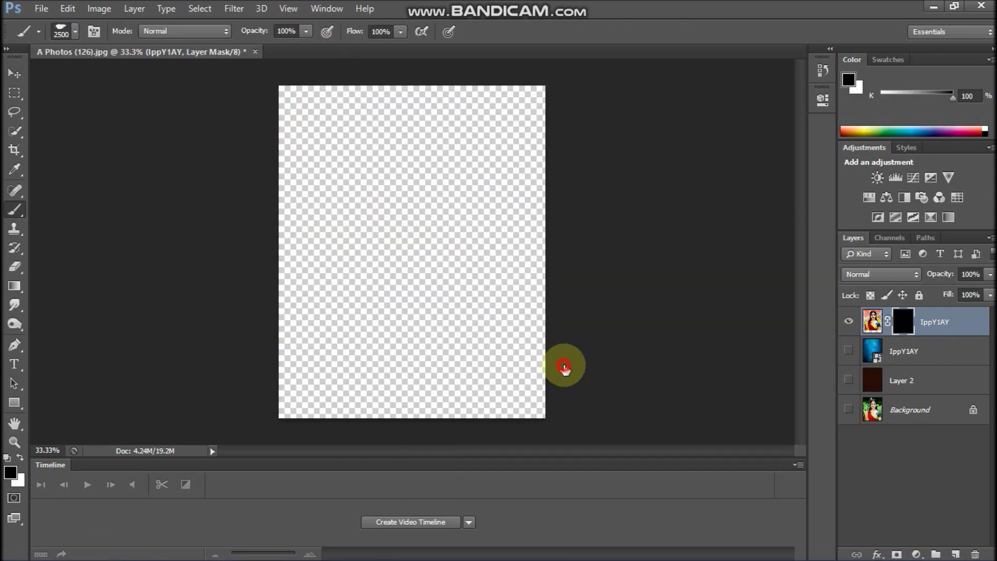
- Paint white on the mask with a reduced textured brush to reveal the lower face and the hair beside it
key(bracketleft)
key(bracketleft)
key(bracketleft)
key(bracketleft)
key(bracketleft)
key(bracketleft)
key(bracketleft)
key(bracketleft)
drag(403, 175, 377, 208)
- Reveal more of the woman's head and the colours around it on the mask with another textured brush
right_click(413, 208)
double_click(688, 361)
key(bracketleft)
key(bracketleft)
key(bracketleft)
key(bracketleft)
key(bracketleft)
key(bracketleft)
key(bracketleft)
right_click(421, 207)
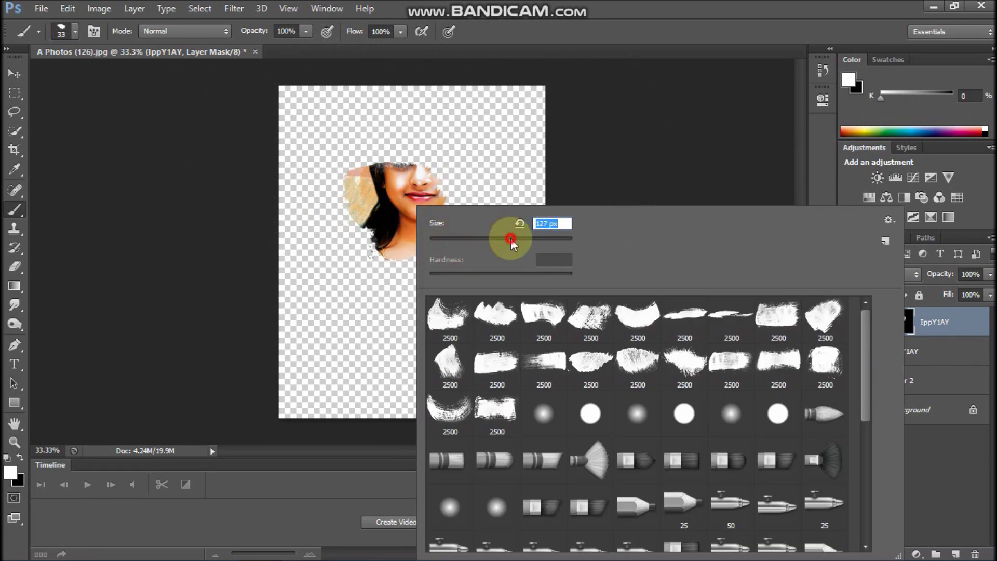
mouse_move(464, 175)
mouse_down()
mouse_move(440, 174)
mouse_move(458, 224)
mouse_up()
- Reveal the shoulders and upper sari on the mask with an 800 px dry-bristle brush
right_click(402, 220)
double_click(540, 379)
key(bracketleft)
key(bracketleft)
key(bracketleft)
key(bracketleft)
key(bracketleft)
drag(447, 262, 388, 271)
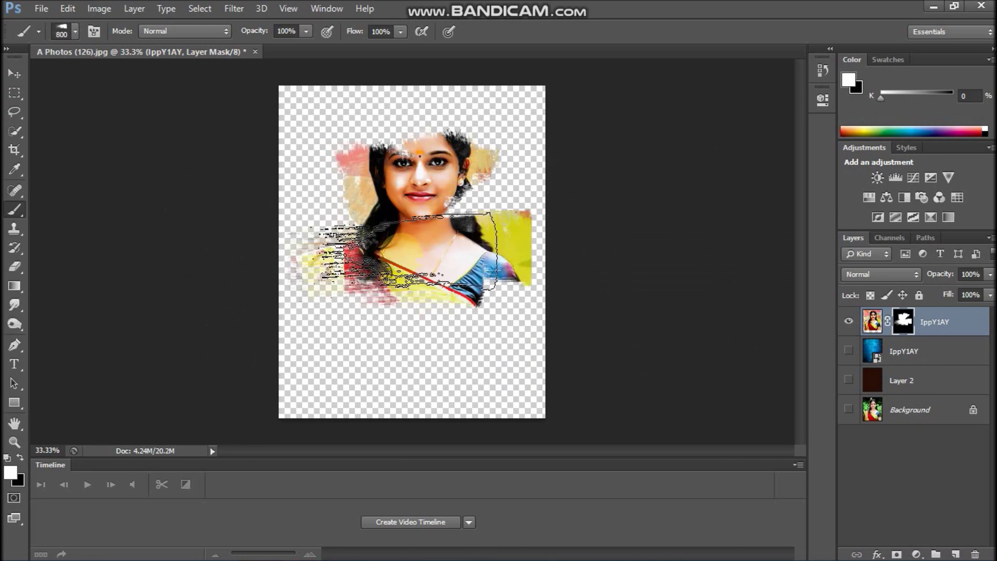
- Reveal the top of the head and the painted background around it on the mask with a 700 px square textured brush
right_click(374, 213)
double_click(618, 407)
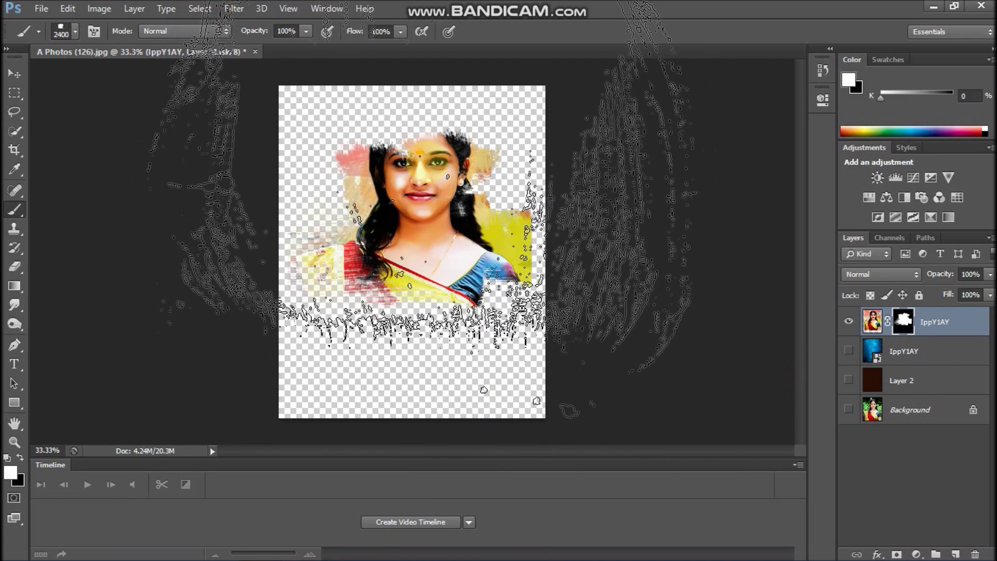
key(bracketleft)
key(bracketleft)
key(bracketleft)
key(bracketleft)
key(bracketleft)
key(bracketleft)
key(bracketleft)
key(bracketleft)
key(bracketright)
key(bracketright)
mouse_move(436, 140)
mouse_down()
mouse_move(379, 224)
mouse_move(400, 177)
mouse_move(364, 129)
mouse_up()
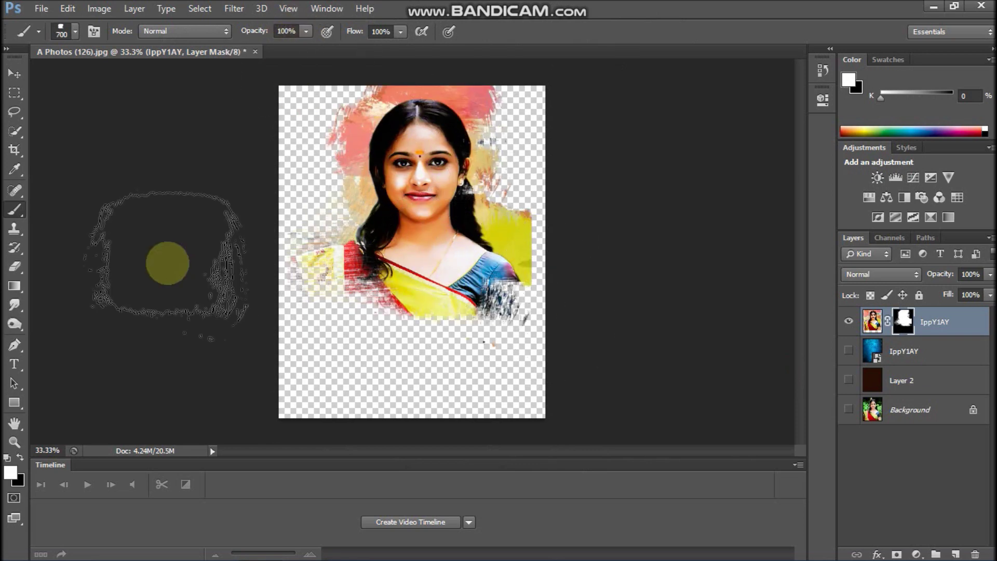
- Extend the revealed area with thin paint wisps on both sides of the figure using a 600 px thin-stroke brush on the mask
right_click(457, 208)
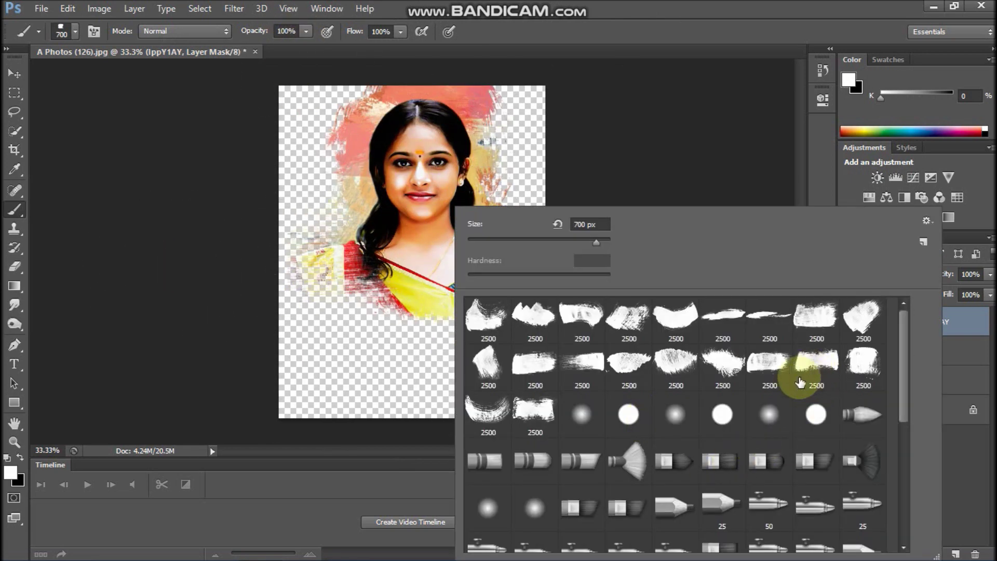
double_click(769, 317)
key(bracketleft)
key(bracketleft)
key(bracketleft)
key(bracketleft)
key(bracketleft)
key(bracketleft)
key(bracketleft)
key(bracketleft)
key(bracketleft)
key(bracketleft)
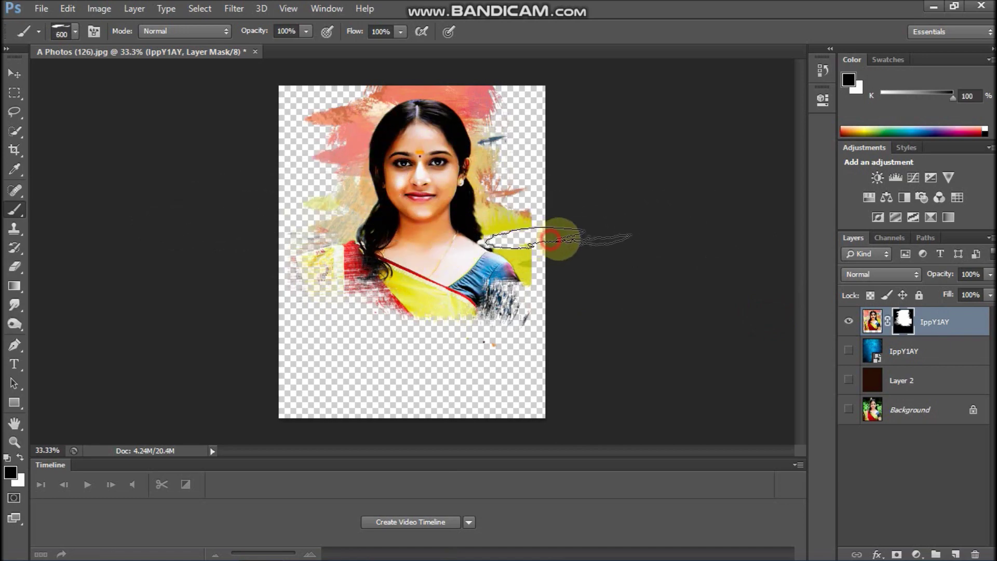
- Paint black on the mask with curved and dry-bristle brushes to roughen the painted edges on both sides of the figure
right_click(616, 259)
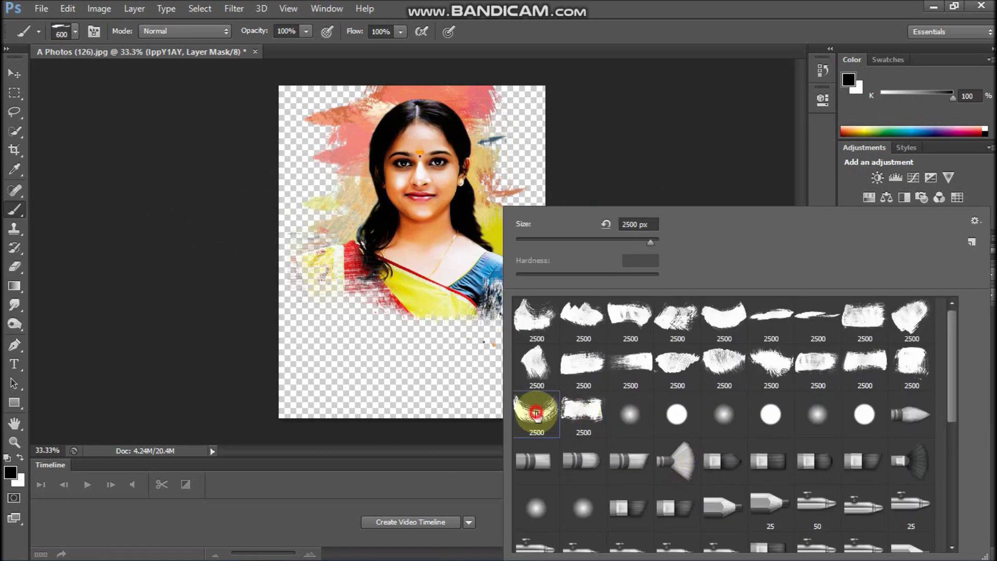
double_click(534, 407)
click(138, 134)
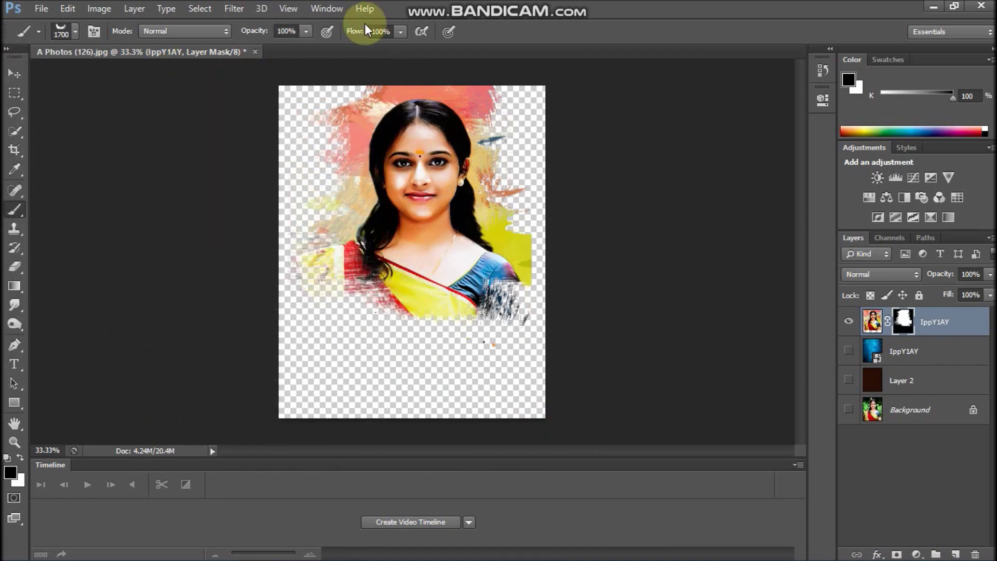
click(695, 145)
key(bracketleft)
key(bracketleft)
key(bracketleft)
key(bracketleft)
key(bracketleft)
right_click(482, 225)
double_click(601, 397)
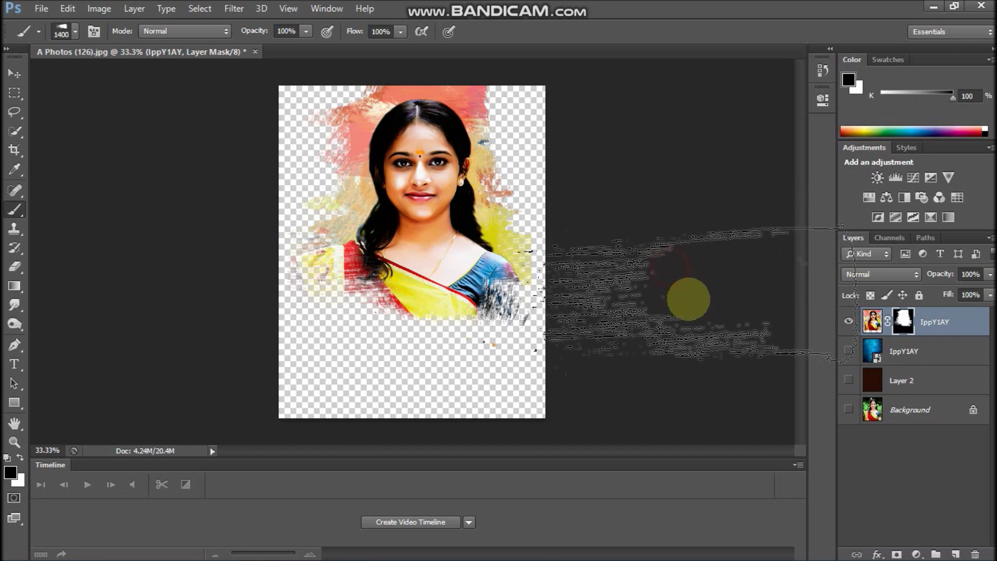
- Paint white on the mask with a 700 px ragged textured brush to reveal more of the sari at the lower edge
right_click(535, 378)
double_click(726, 380)
key(bracketleft)
key(bracketleft)
key(bracketleft)
key(bracketleft)
key(bracketleft)
key(bracketleft)
key(bracketleft)
key(bracketleft)
key(bracketleft)
key(bracketleft)
key(bracketleft)
key(bracketleft)
key(bracketleft)
key(bracketleft)
key(bracketleft)
key(bracketleft)
key(bracketleft)
key(bracketleft)
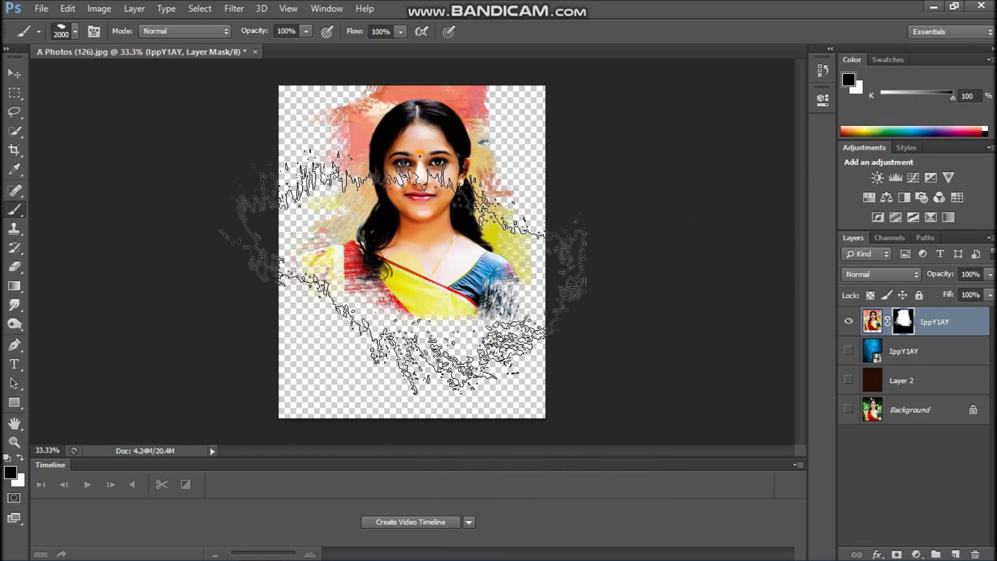
click(410, 292)
key(x)
click(410, 309)
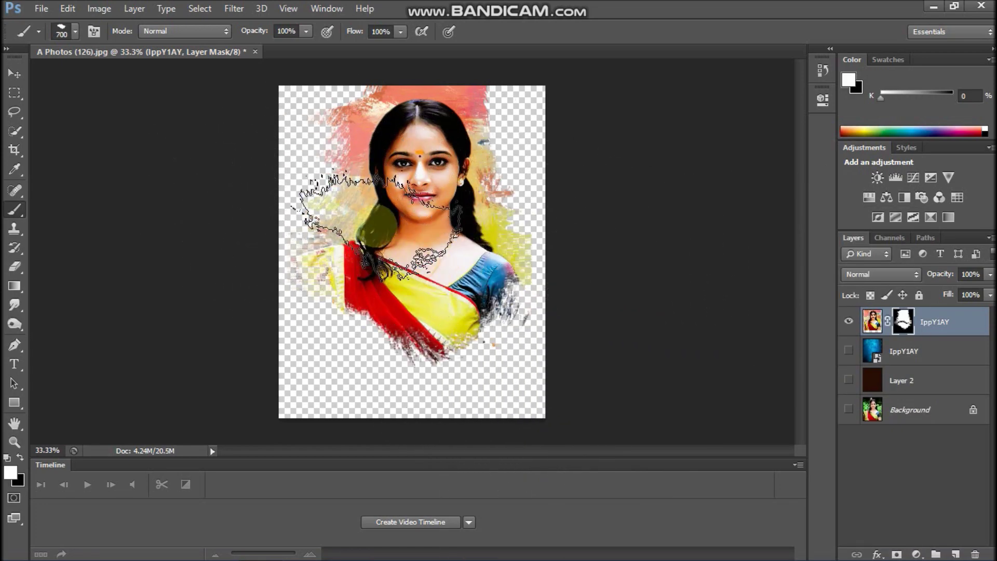
- Add a new layer directly below the masked IppY1AY layer and fill it with the yellow foreground colour
click(955, 555)
drag(929, 313, 930, 382)
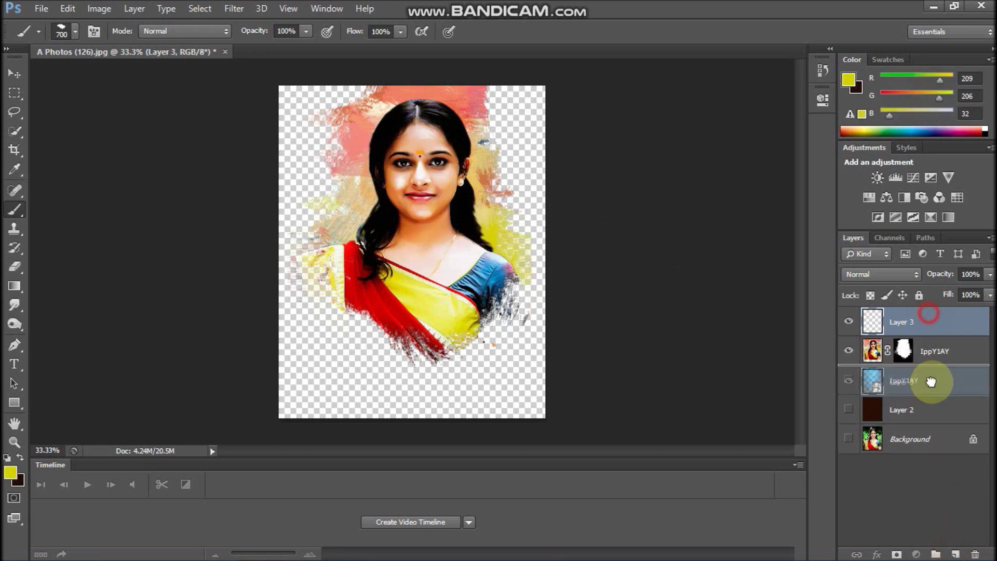
key(alt+BackSpace)
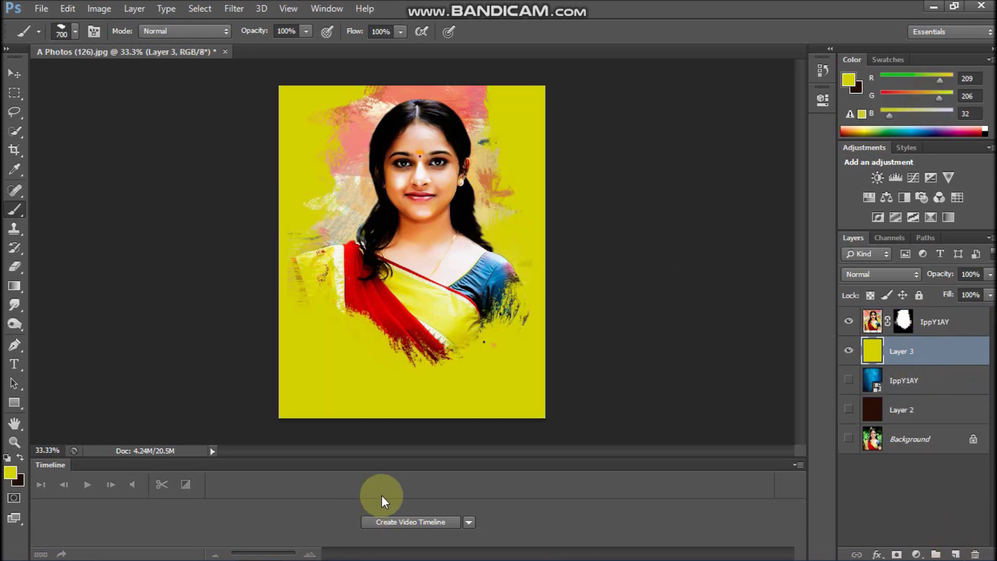
- Save the current brushes over Free Wet Ink Photoshop Brushes 2.abr and replace them with the paint-tube and palette brush set
right_click(426, 268)
click(890, 221)
click(820, 297)
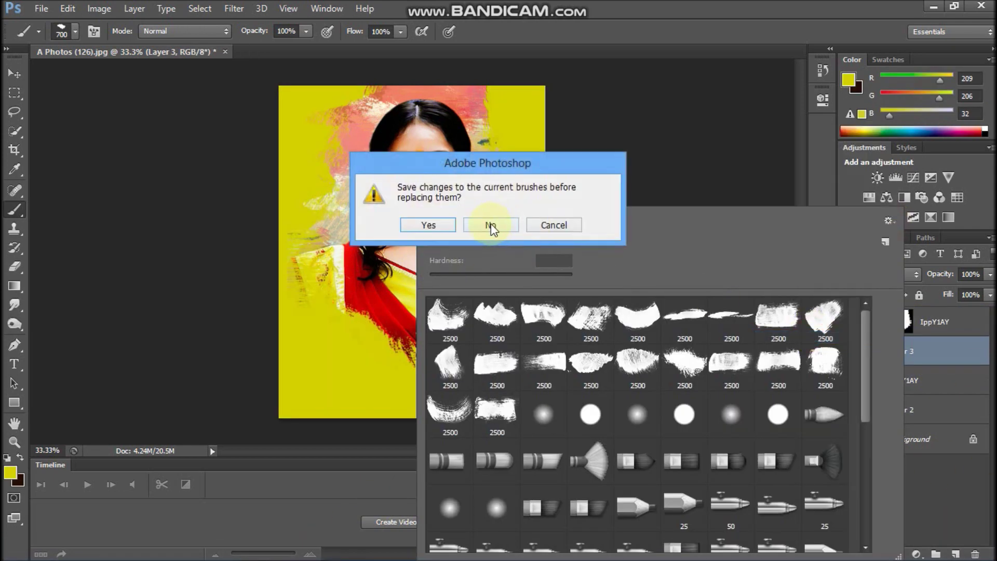
click(445, 229)
double_click(223, 115)
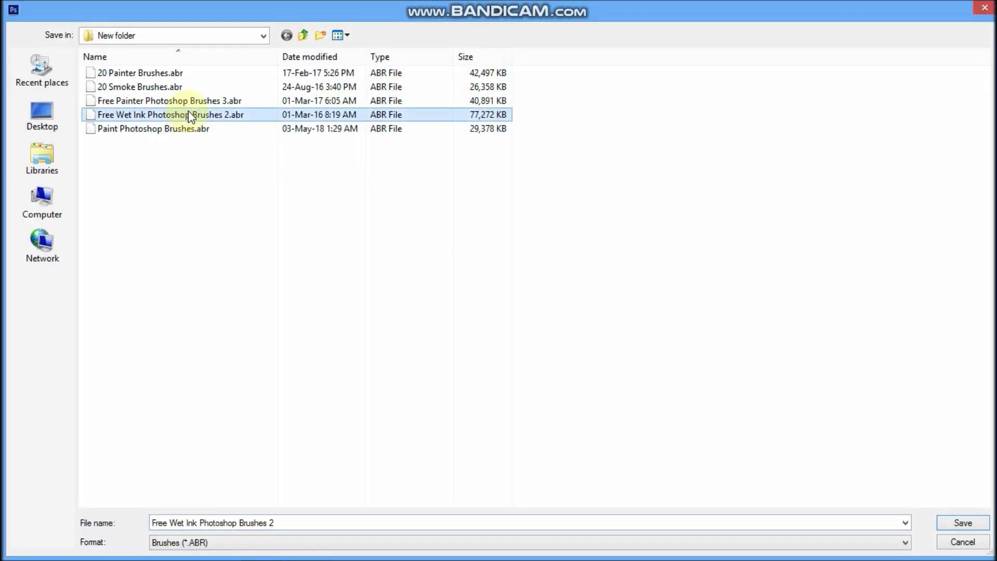
click(457, 229)
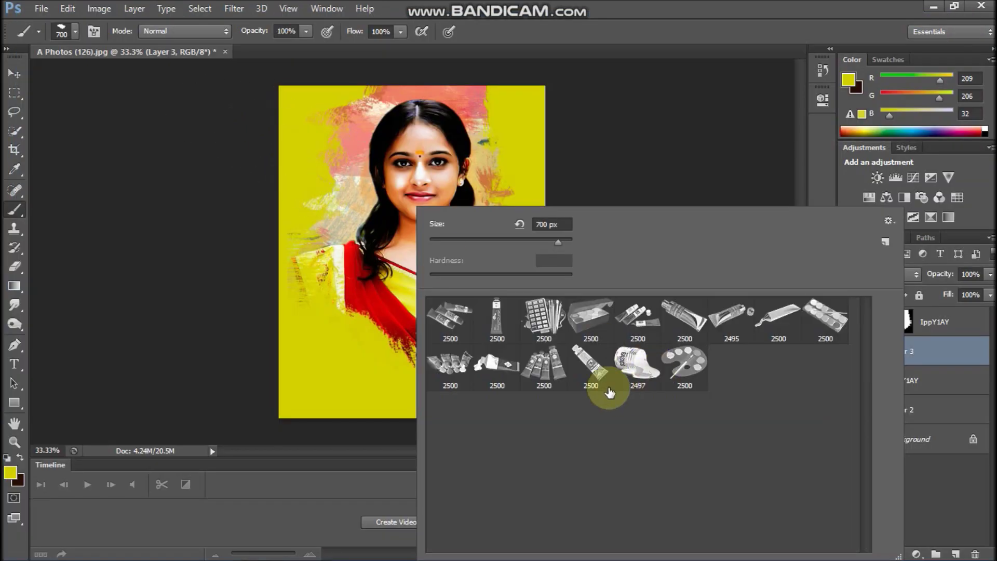
- Choose the artist's palette brush at 800 px and open the foreground colour for editing
double_click(695, 374)
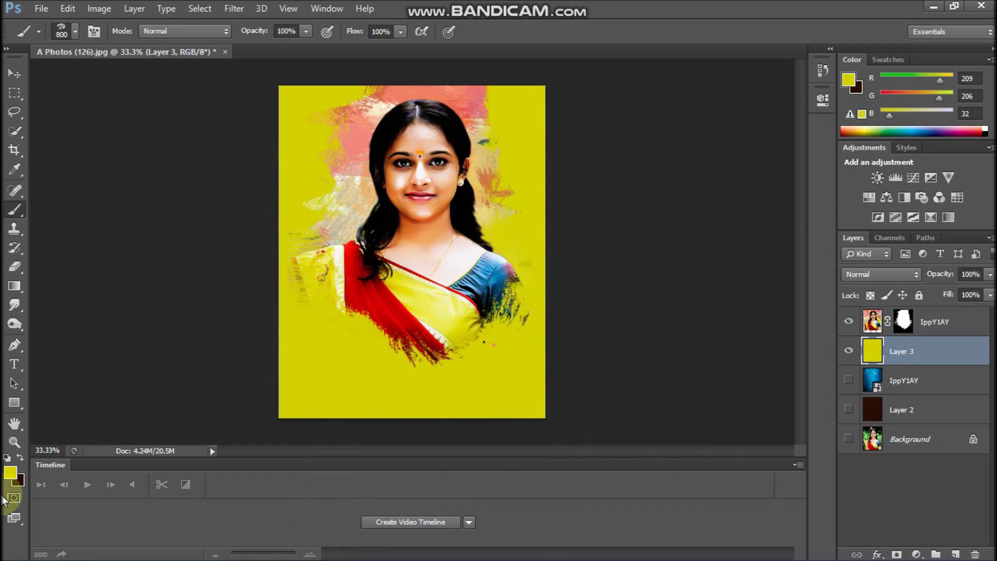
click(10, 472)
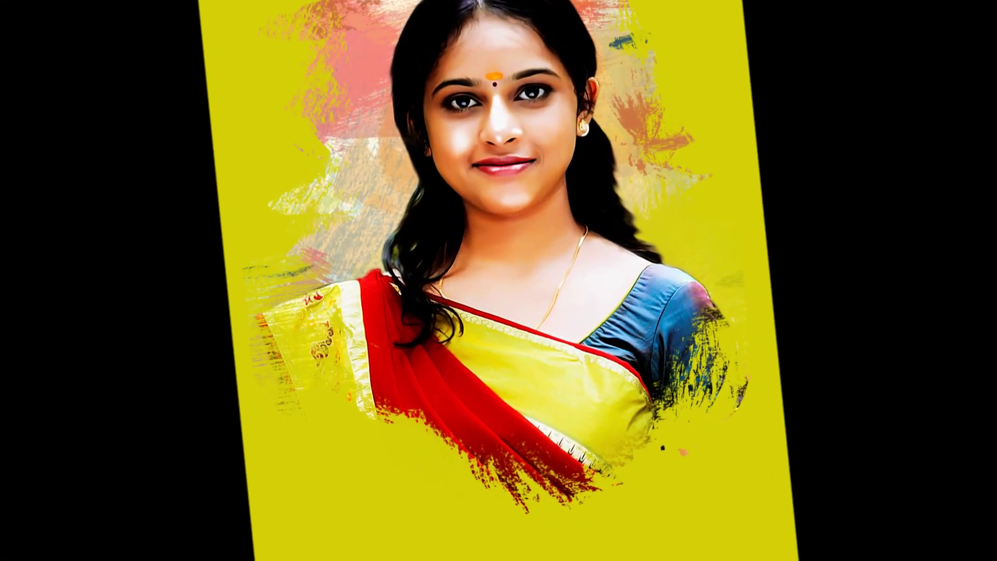